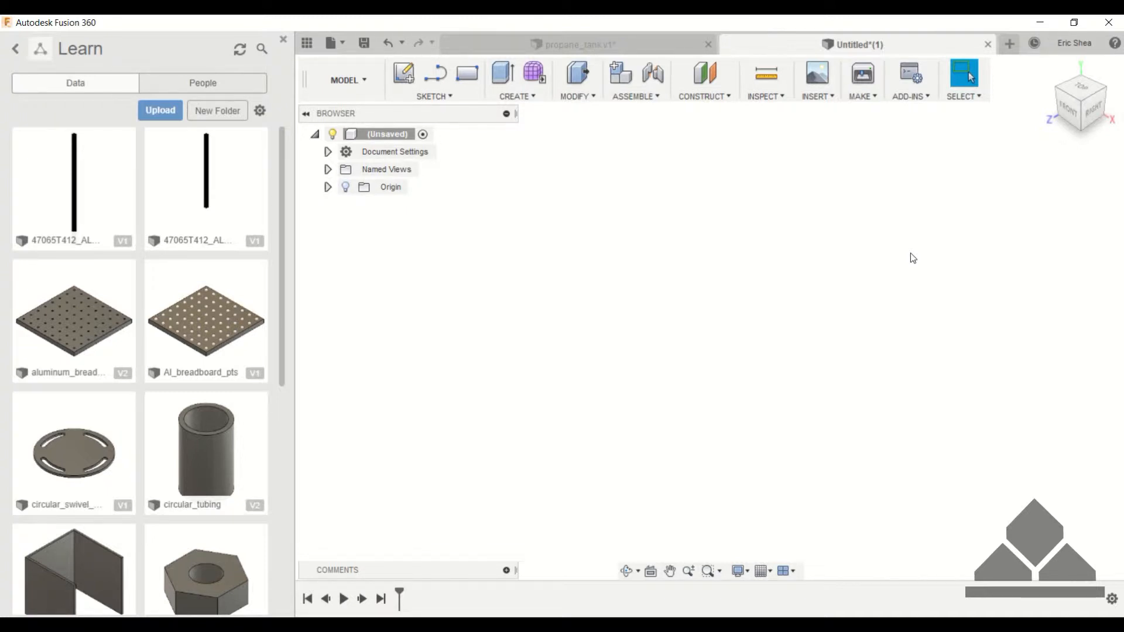
# - Switch to the propane_tank design and view the tank from the front
pyautogui.click(606, 48)
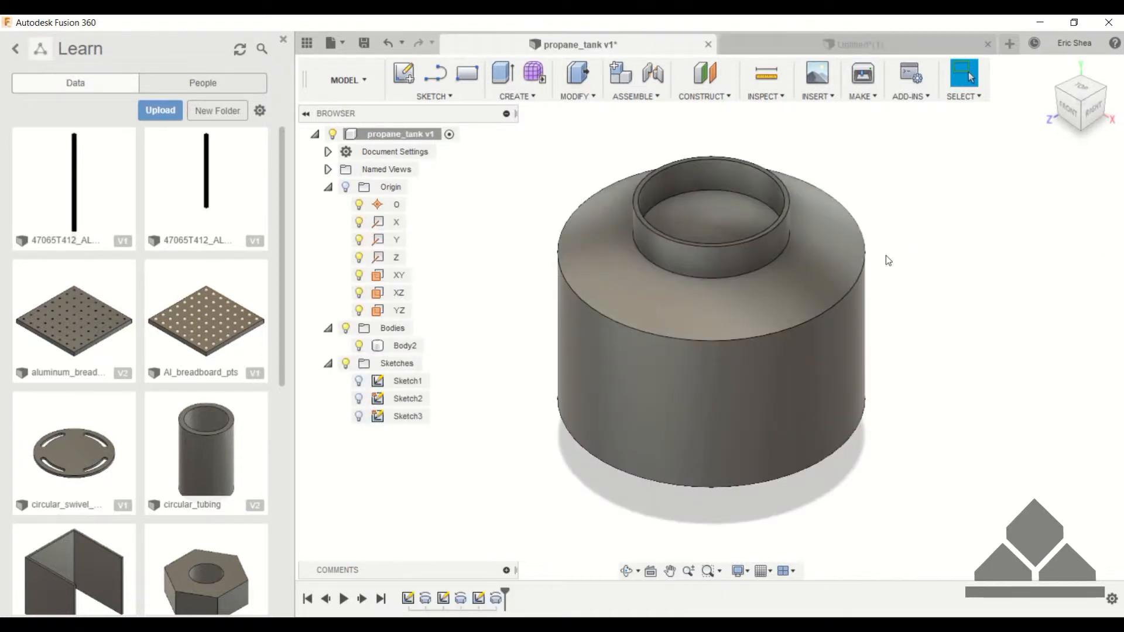
pyautogui.keyDown('shift'); pyautogui.moveTo(886, 256); pyautogui.dragTo(960, 250, button='middle'); pyautogui.keyUp('shift')
pyautogui.click(1076, 105)
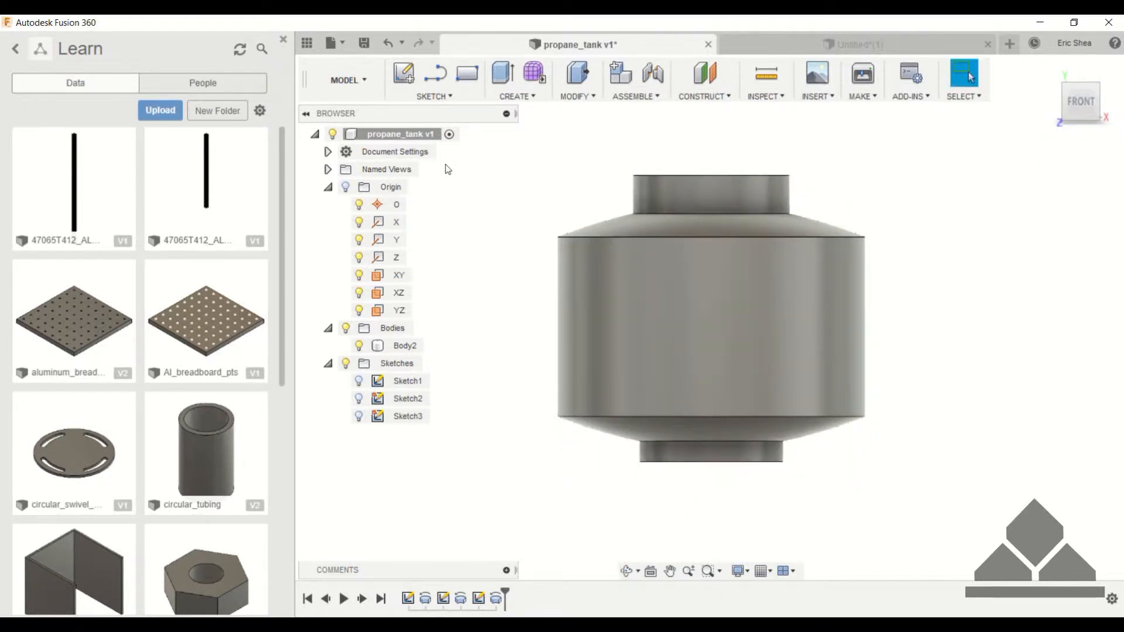
pyautogui.click(856, 294)
pyautogui.click(782, 98)
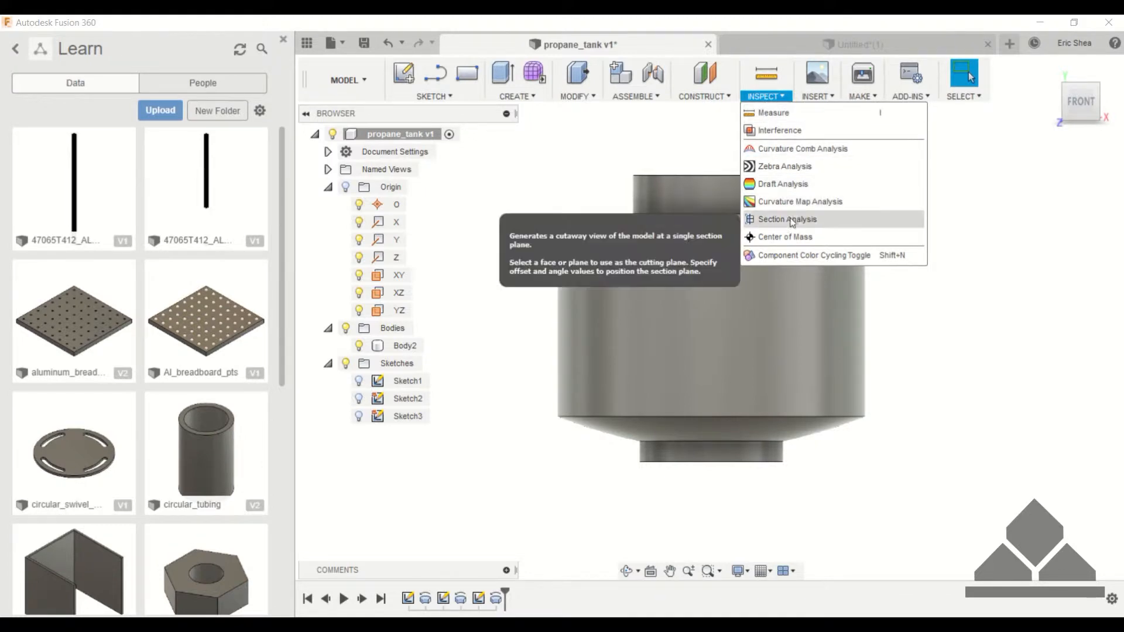
pyautogui.click(962, 262)
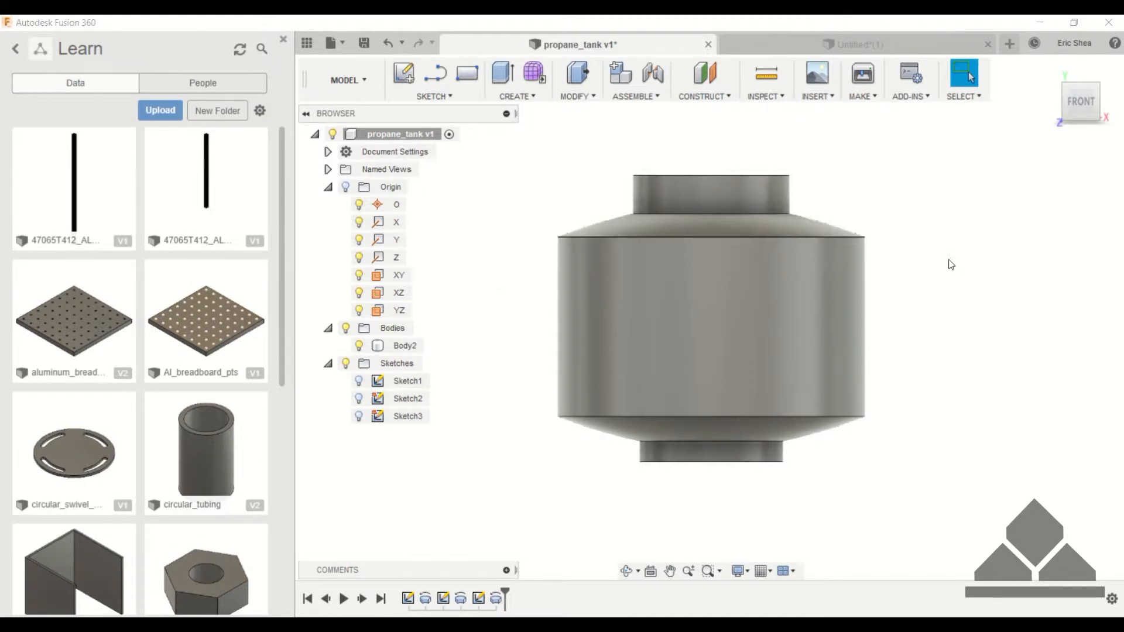
# - Create a construction plane tangent to the tank's cylindrical side wall, facing the right side
pyautogui.click(726, 97)
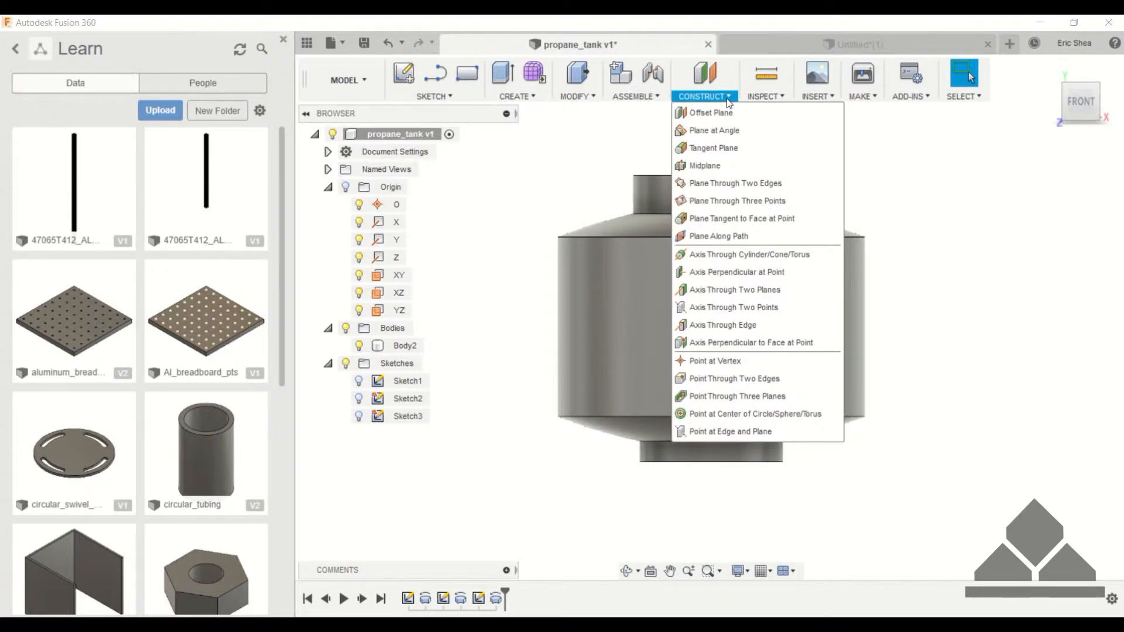
pyautogui.click(729, 148)
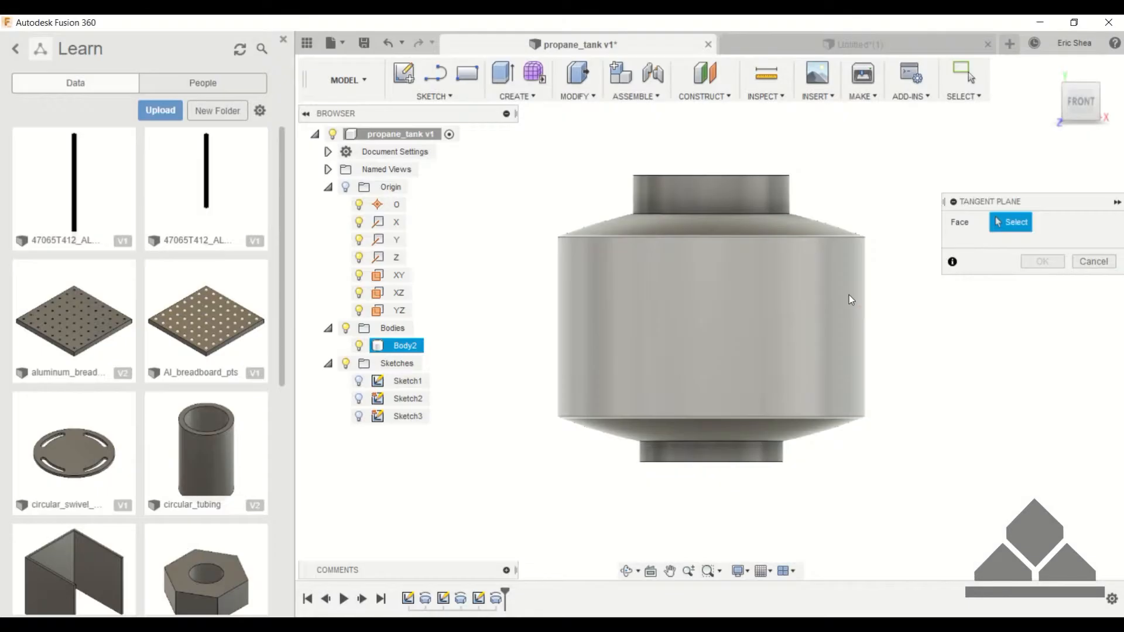
pyautogui.click(850, 295)
pyautogui.click(1042, 304)
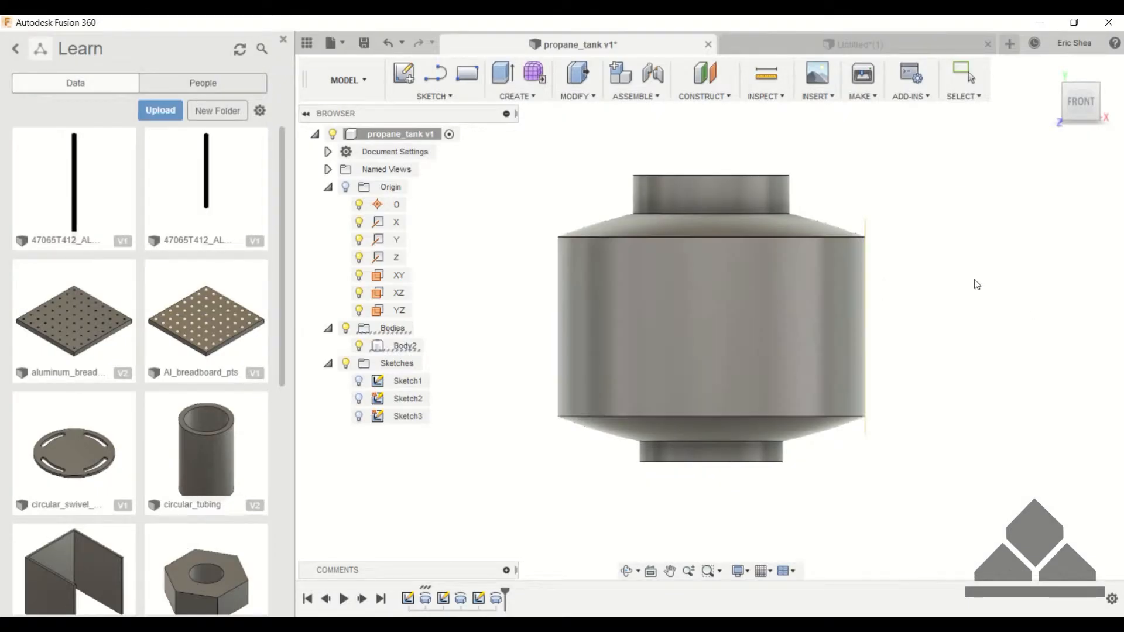
pyautogui.keyDown('shift'); pyautogui.moveTo(974, 251); pyautogui.dragTo(857, 210, button='middle'); pyautogui.keyUp('shift')
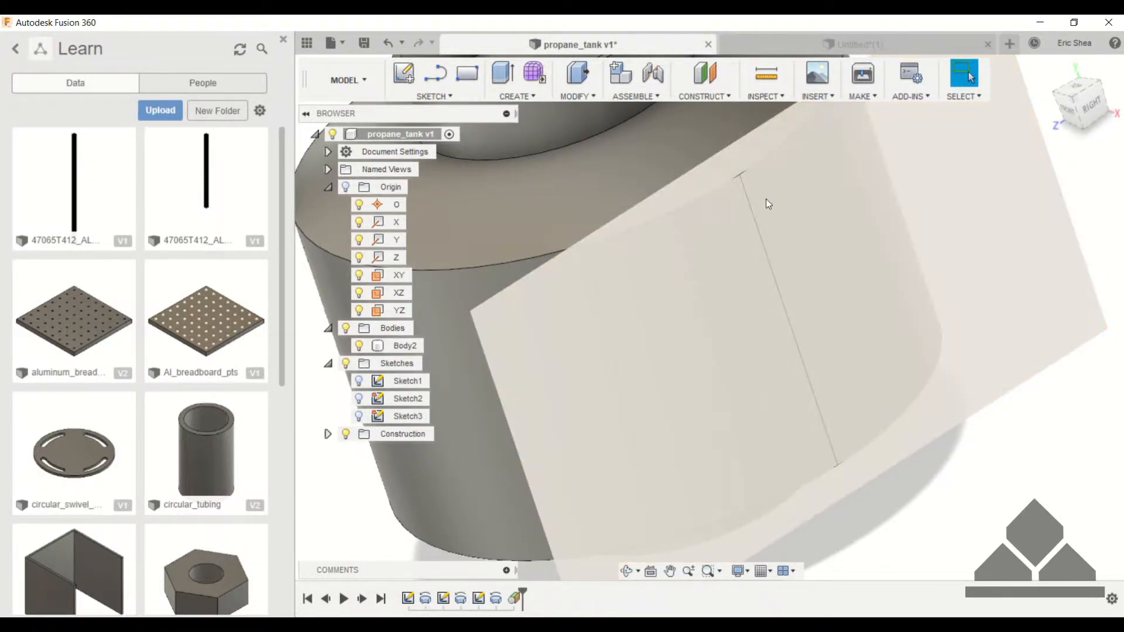
pyautogui.click(1052, 73)
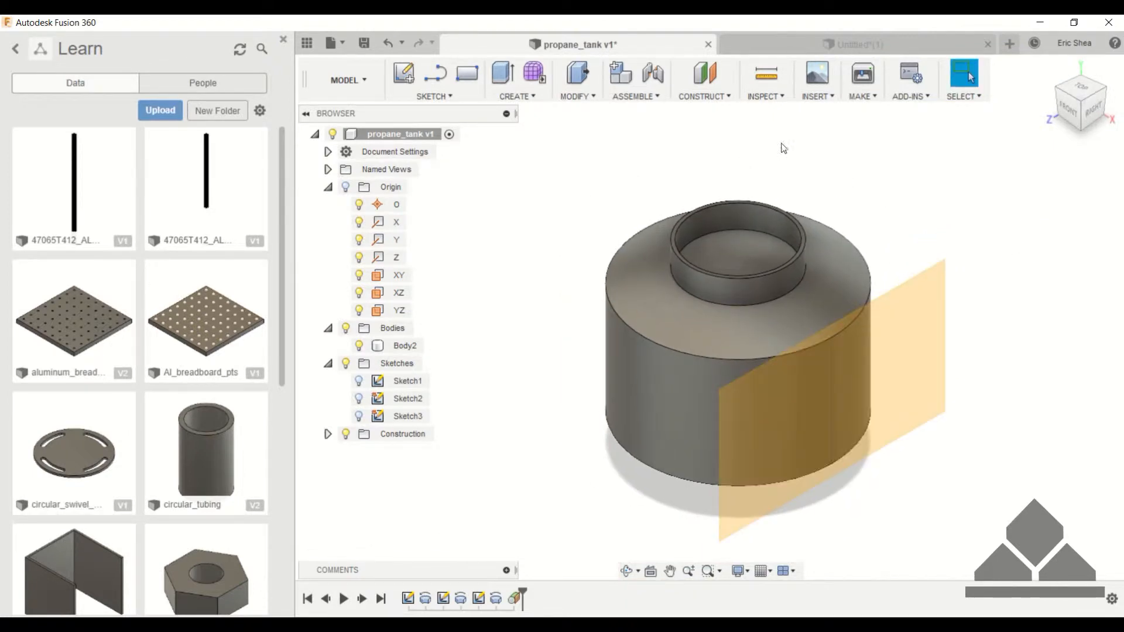
# - Create a section analysis from the tangent plane, offset inward to cut the tank open near its centre
pyautogui.click(764, 98)
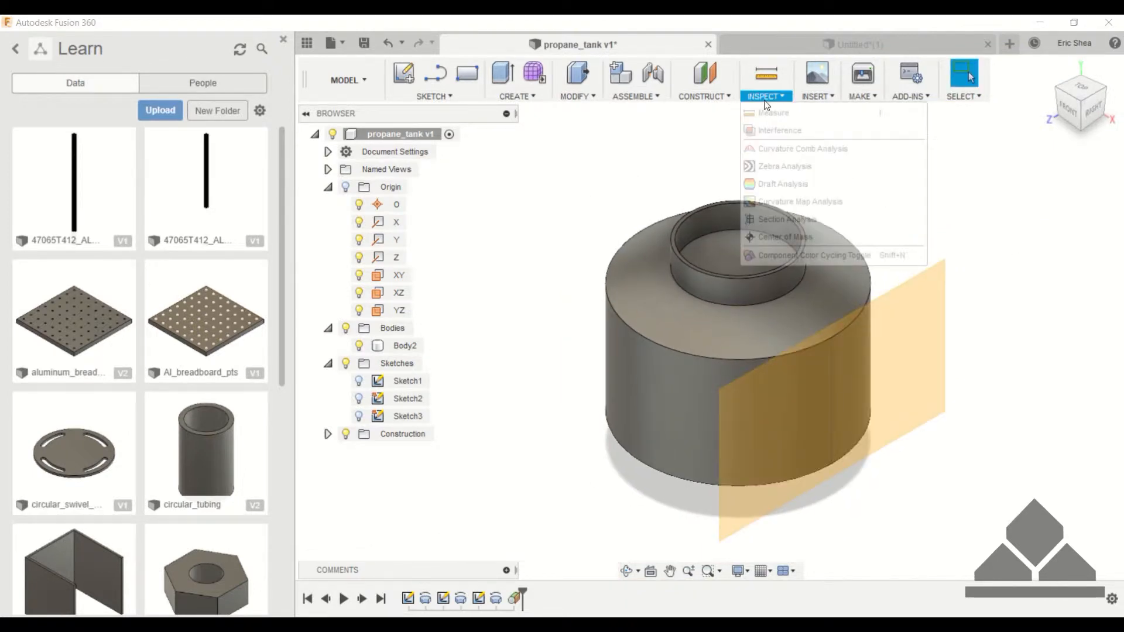
pyautogui.click(785, 220)
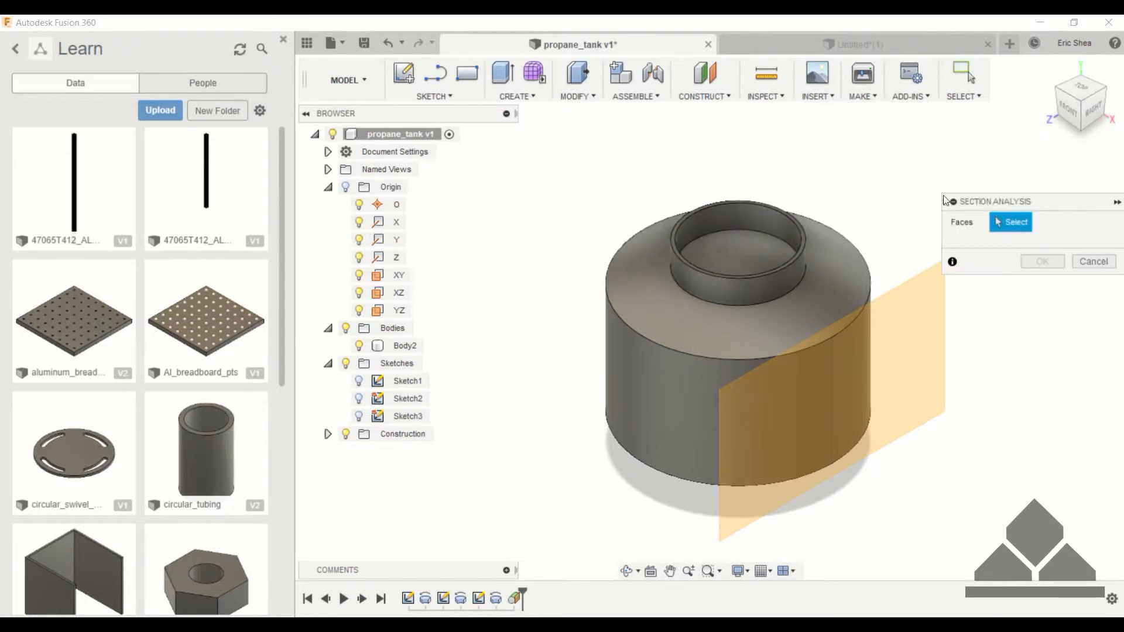
pyautogui.click(916, 317)
pyautogui.moveTo(915, 318); pyautogui.dragTo(785, 339, button='middle')
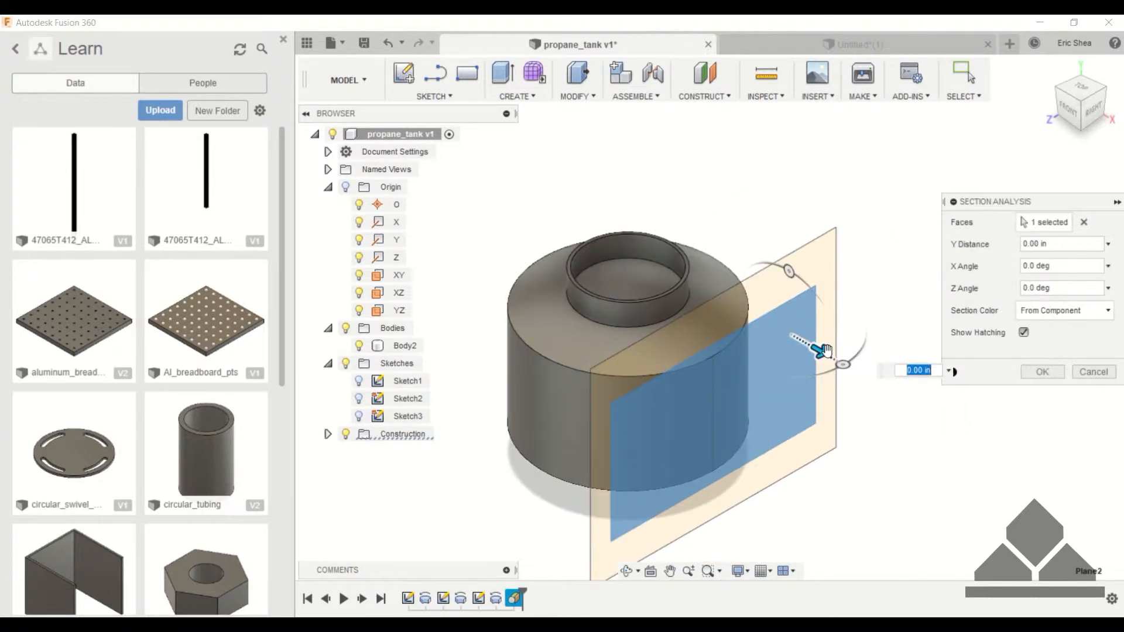
pyautogui.moveTo(824, 350); pyautogui.dragTo(742, 326)
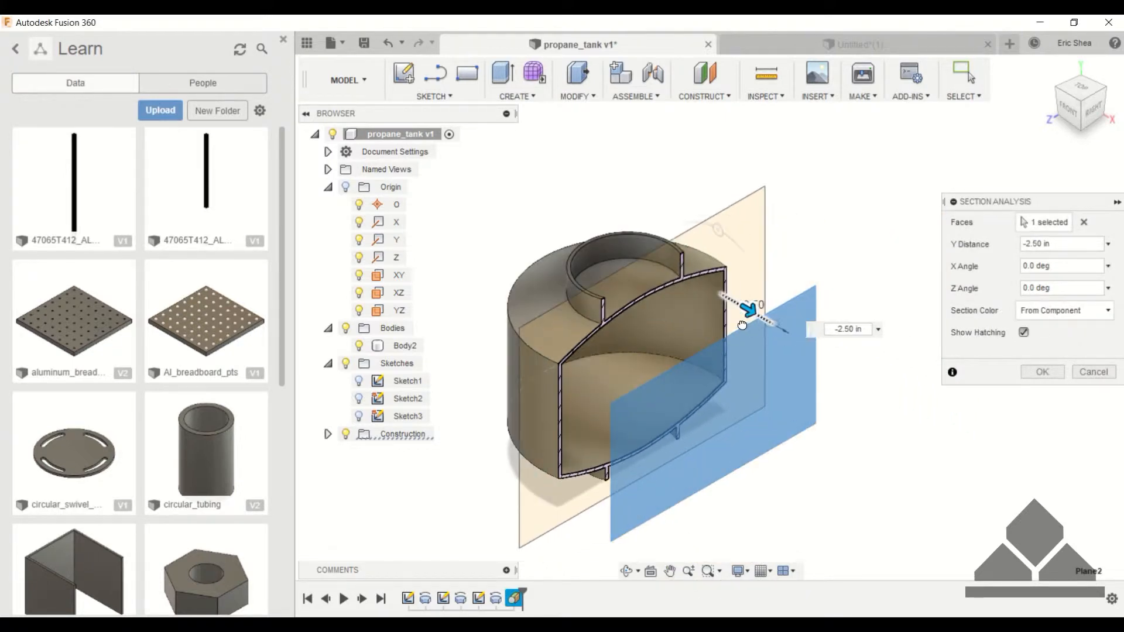
pyautogui.click(1042, 372)
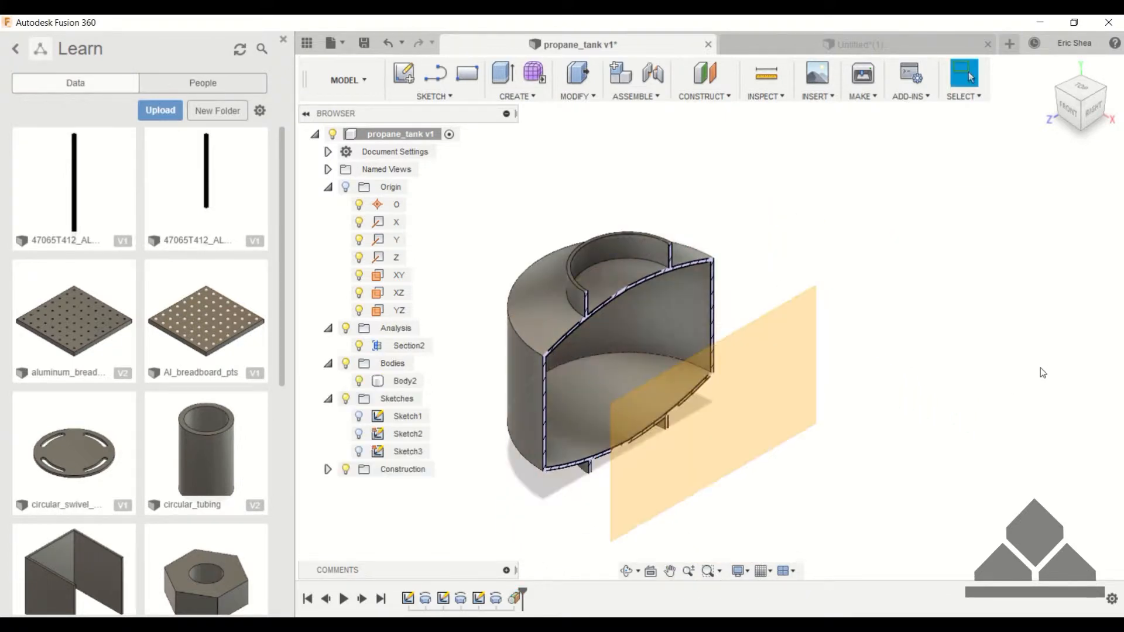
# - Examine the sectioned tank's wall profile and collar joints from the right side
pyautogui.click(1092, 108)
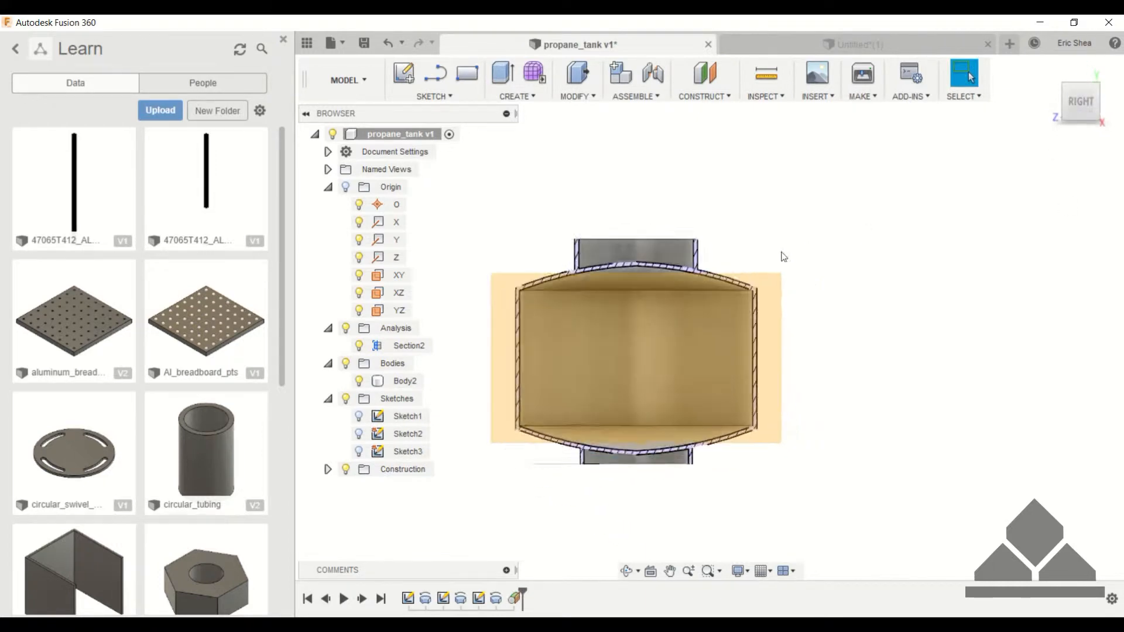
pyautogui.scroll(2, 644, 237)
pyautogui.moveTo(564, 223); pyautogui.dragTo(696, 130, button='middle')
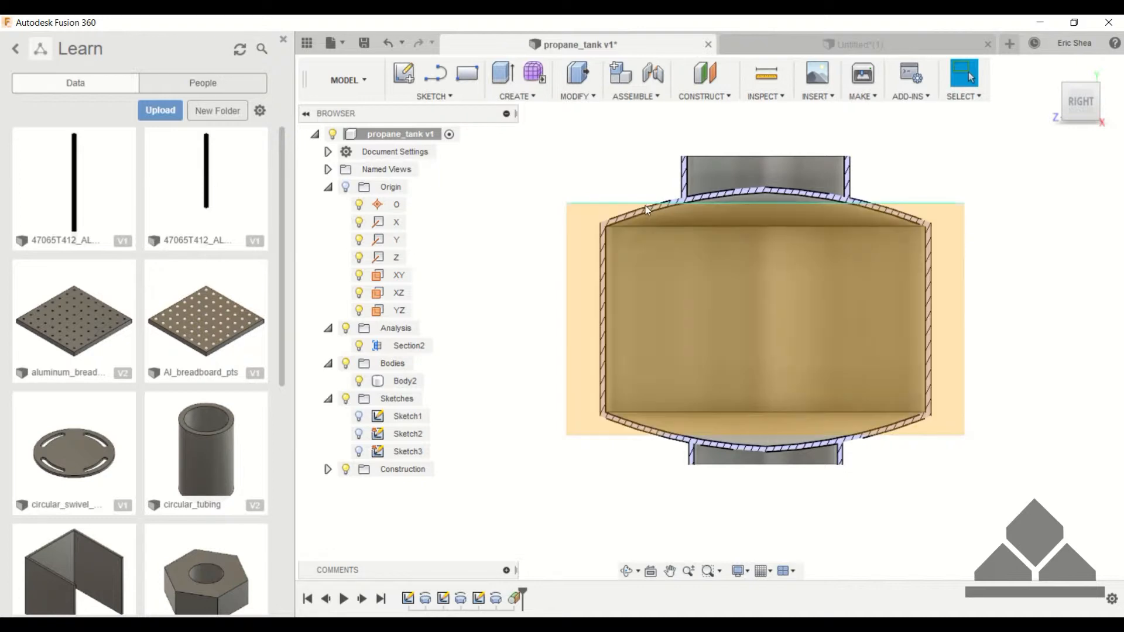
pyautogui.click(688, 199)
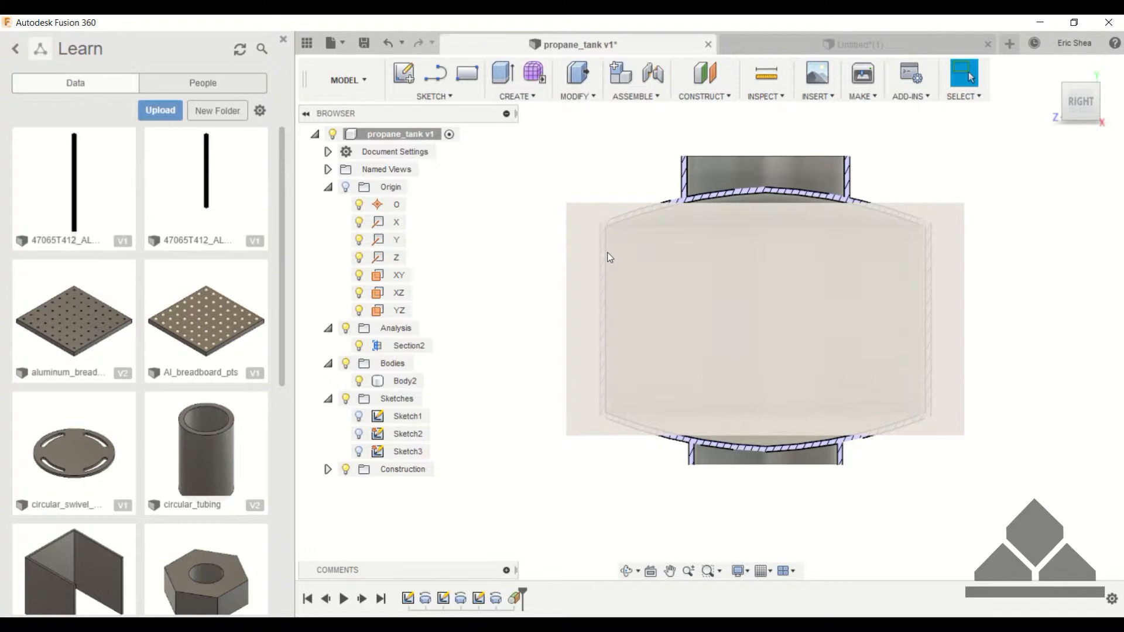
pyautogui.click(703, 201)
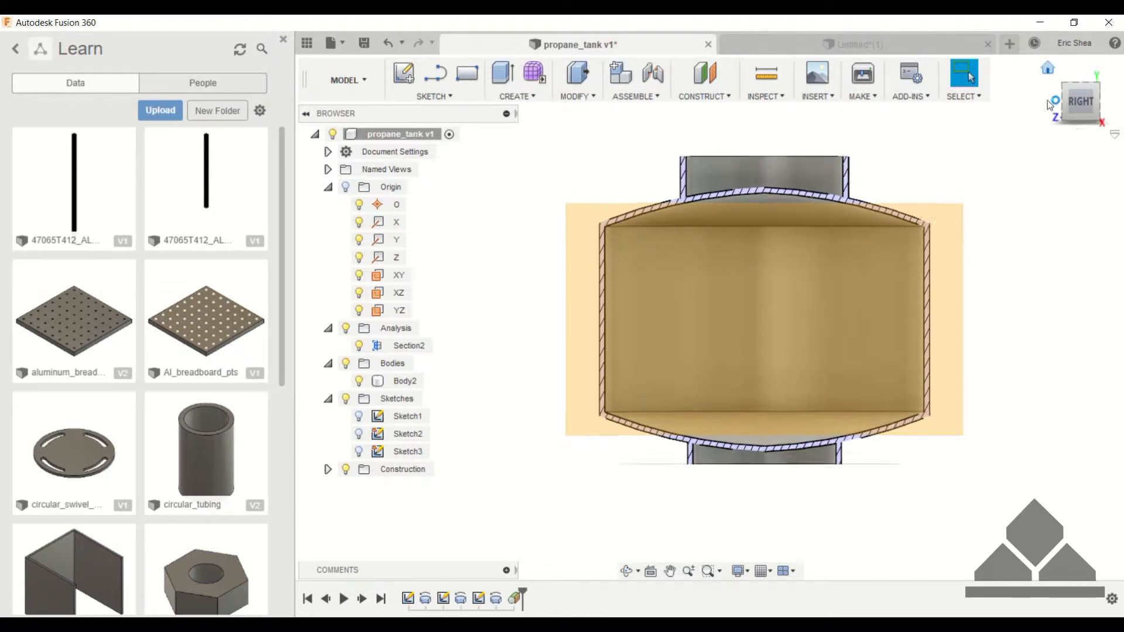
pyautogui.click(1048, 67)
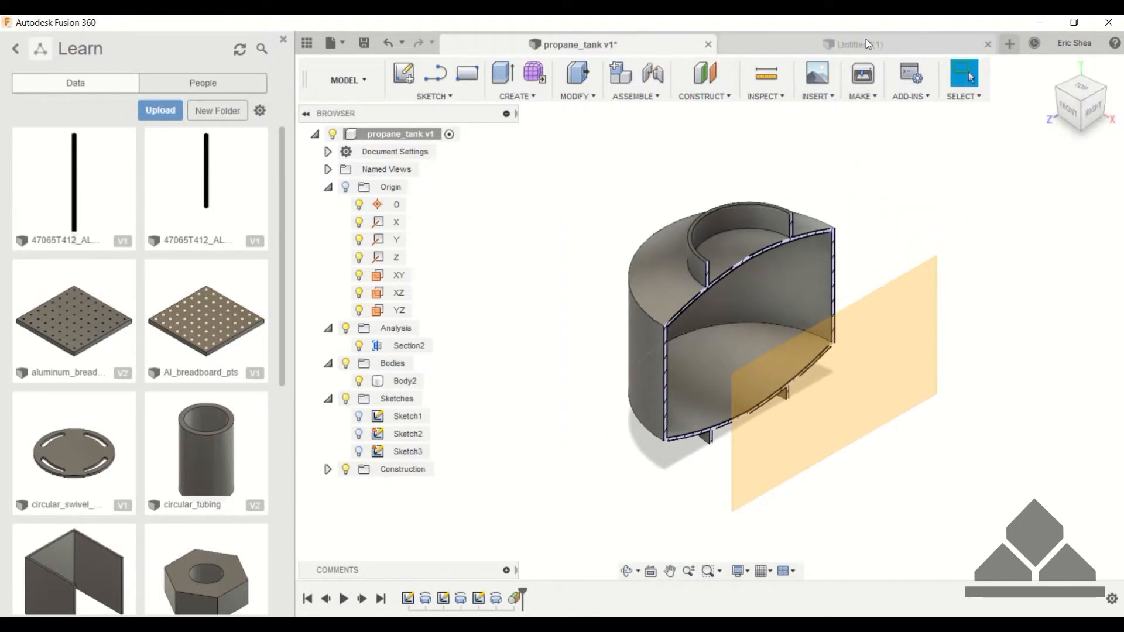
# - In the untitled design, start a sketch on the YZ plane and draw a 4 in vertical line 1.5 in from the vertical axis, centred about the horizontal axis
pyautogui.click(866, 43)
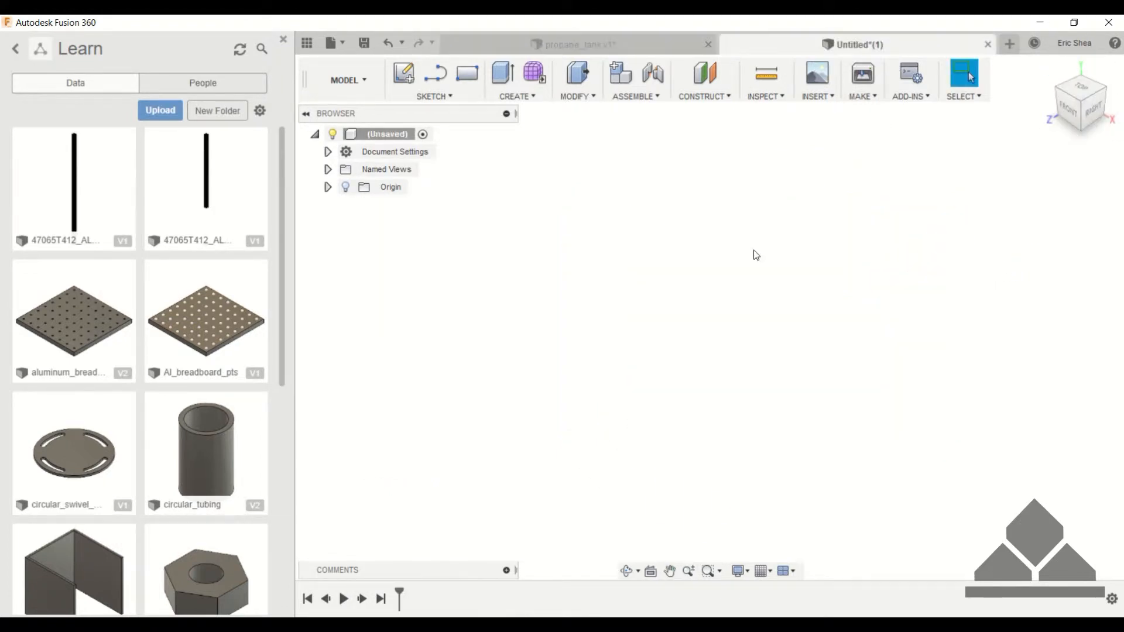
pyautogui.click(403, 72)
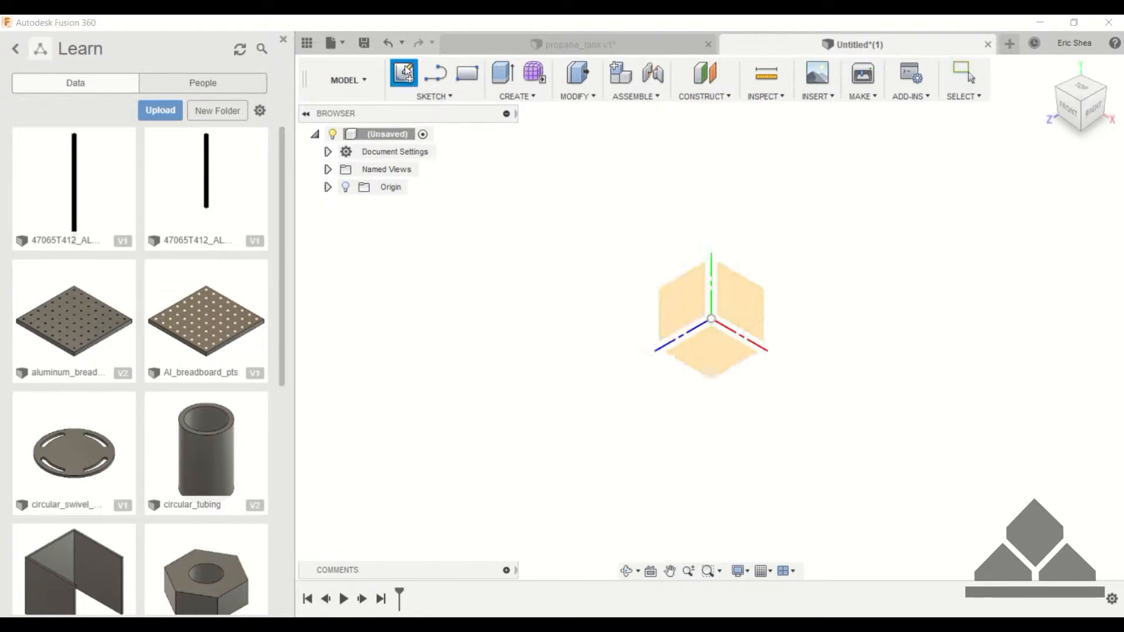
pyautogui.click(688, 304)
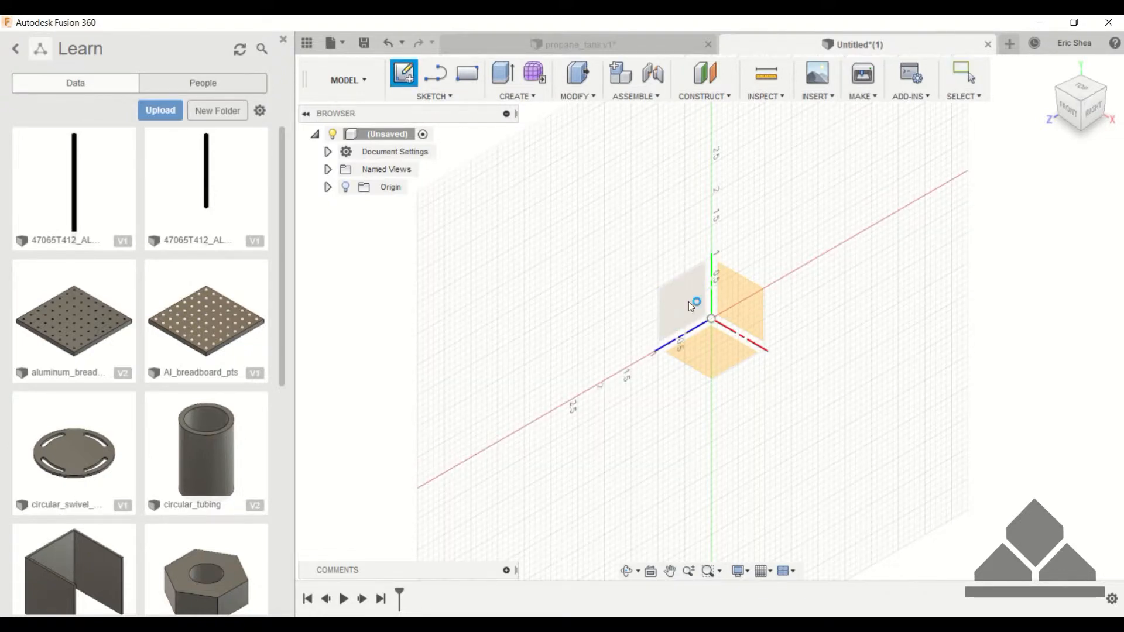
pyautogui.moveTo(695, 305); pyautogui.dragTo(631, 272, button='middle')
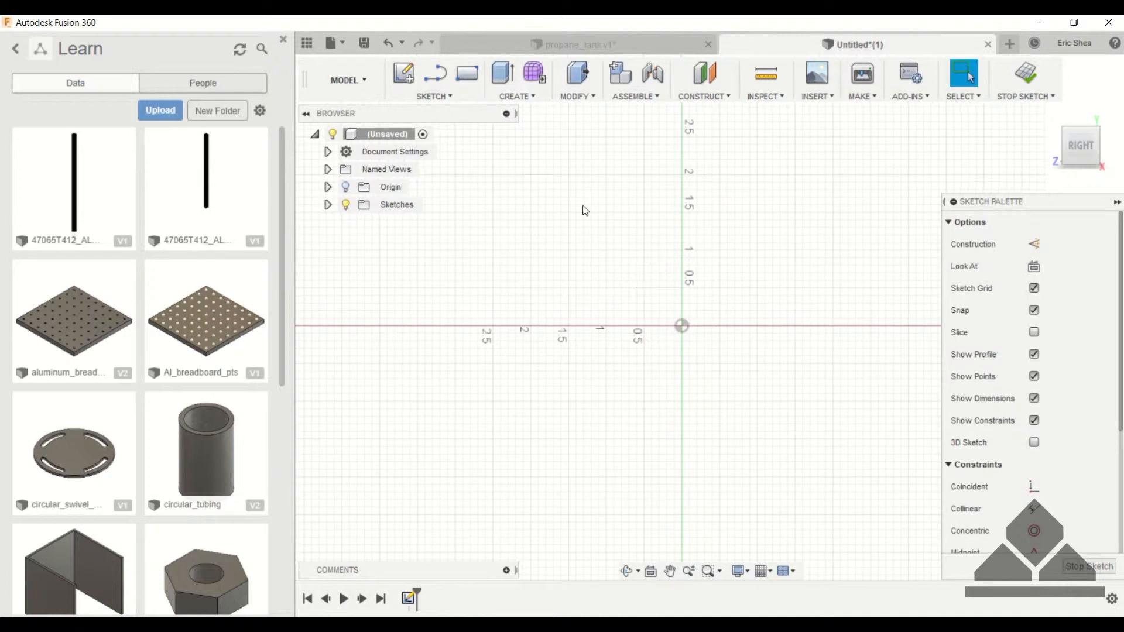
pyautogui.click(437, 75)
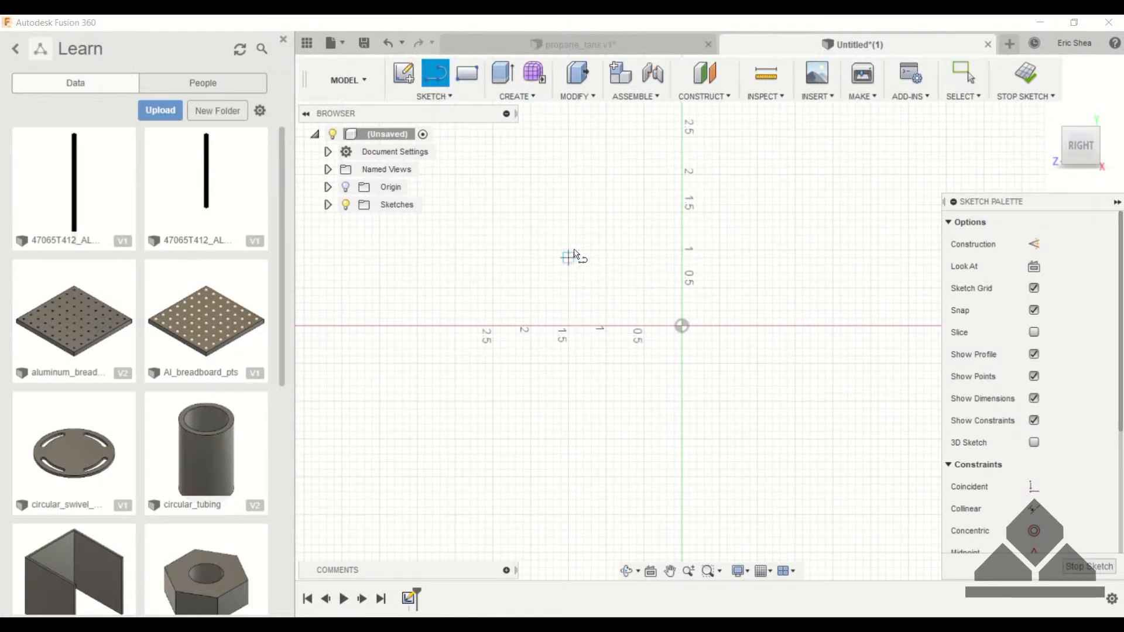
pyautogui.moveTo(568, 174); pyautogui.dragTo(568, 478)
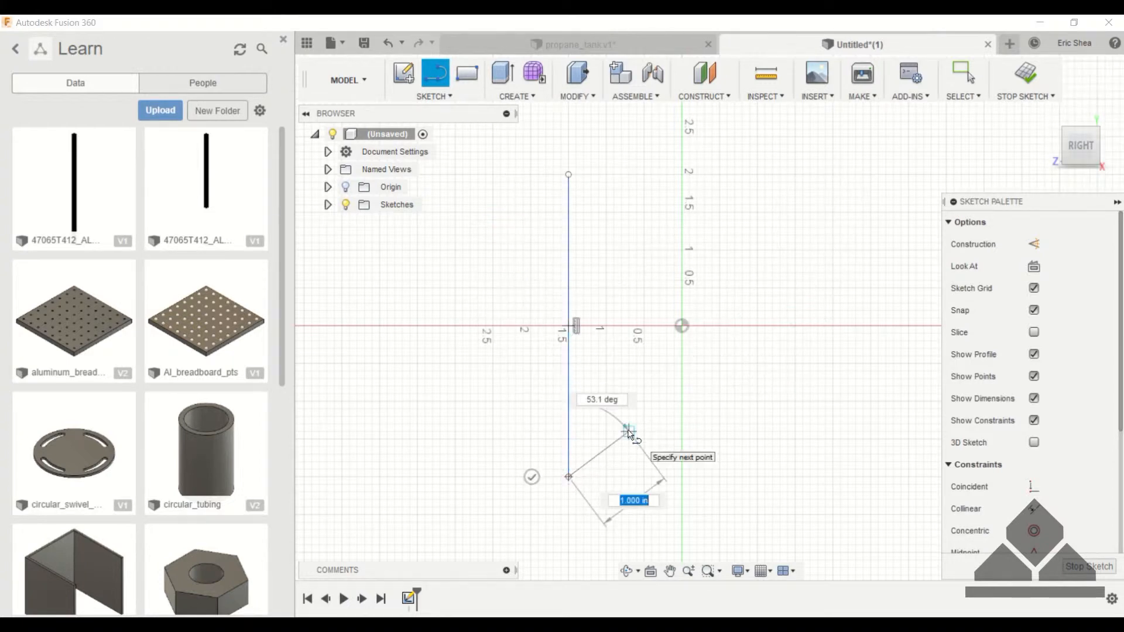
pyautogui.press('Escape')
# - Draw outward-bulging three-point arcs from both ends of the line to the vertical axis, ending 2.5 in above and below the origin
pyautogui.click(434, 96)
pyautogui.moveTo(445, 180)
pyautogui.click(527, 183)
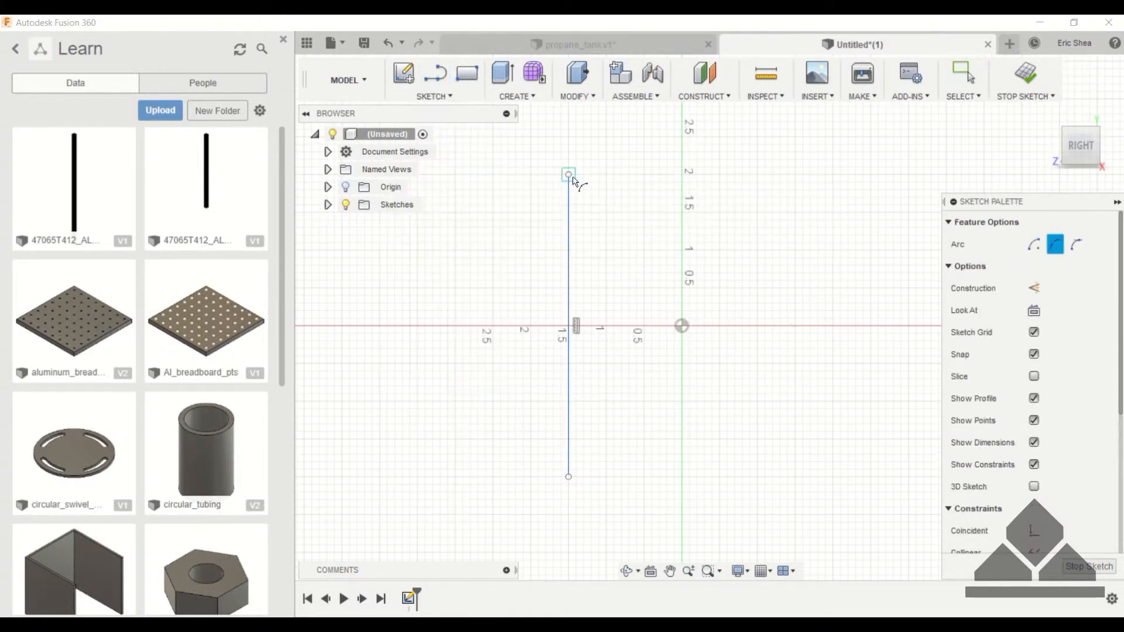
pyautogui.click(568, 175)
pyautogui.click(681, 137)
pyautogui.click(625, 149)
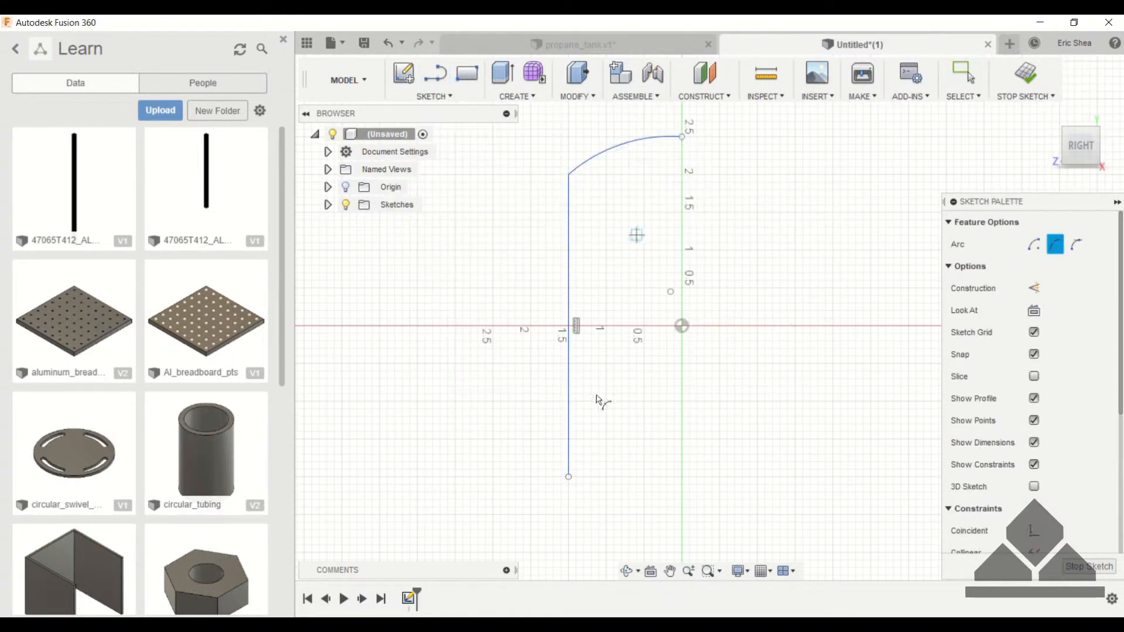
pyautogui.click(569, 477)
pyautogui.click(681, 514)
pyautogui.click(627, 505)
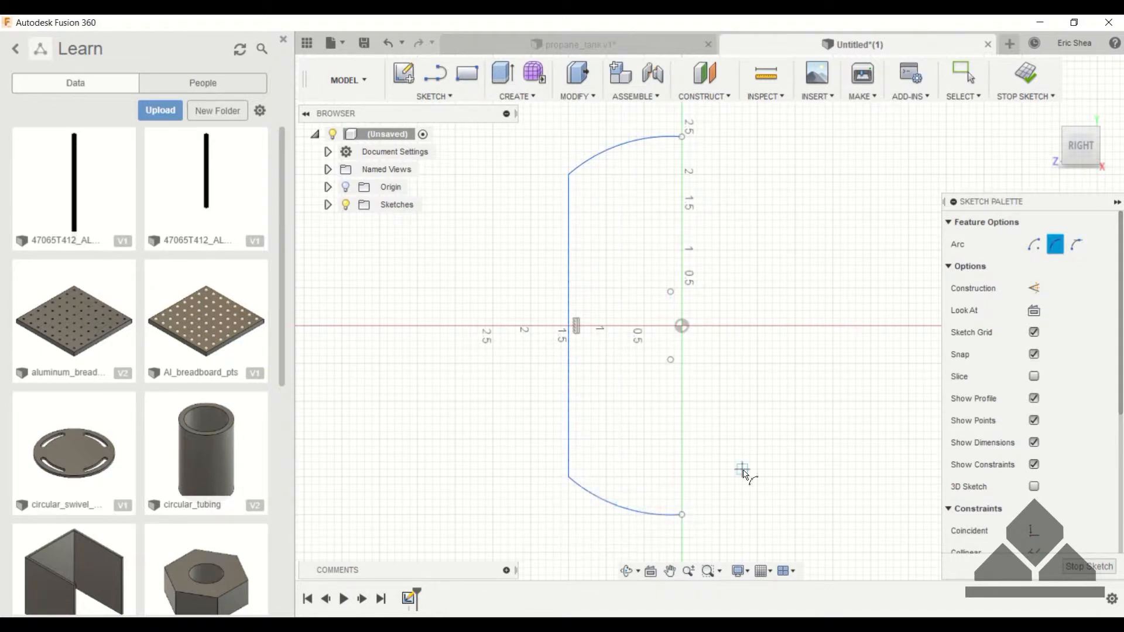
pyautogui.press('Escape')
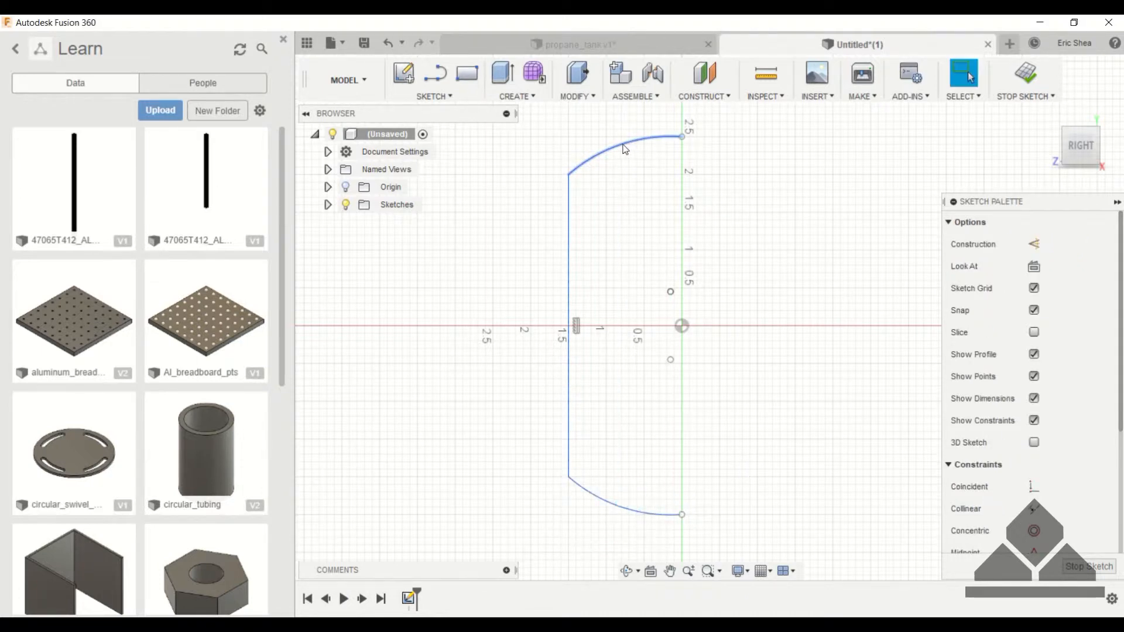
# - Shift the upper arc slightly down, and move its end point back to 2.5 in above the origin
pyautogui.moveTo(625, 143); pyautogui.dragTo(628, 147)
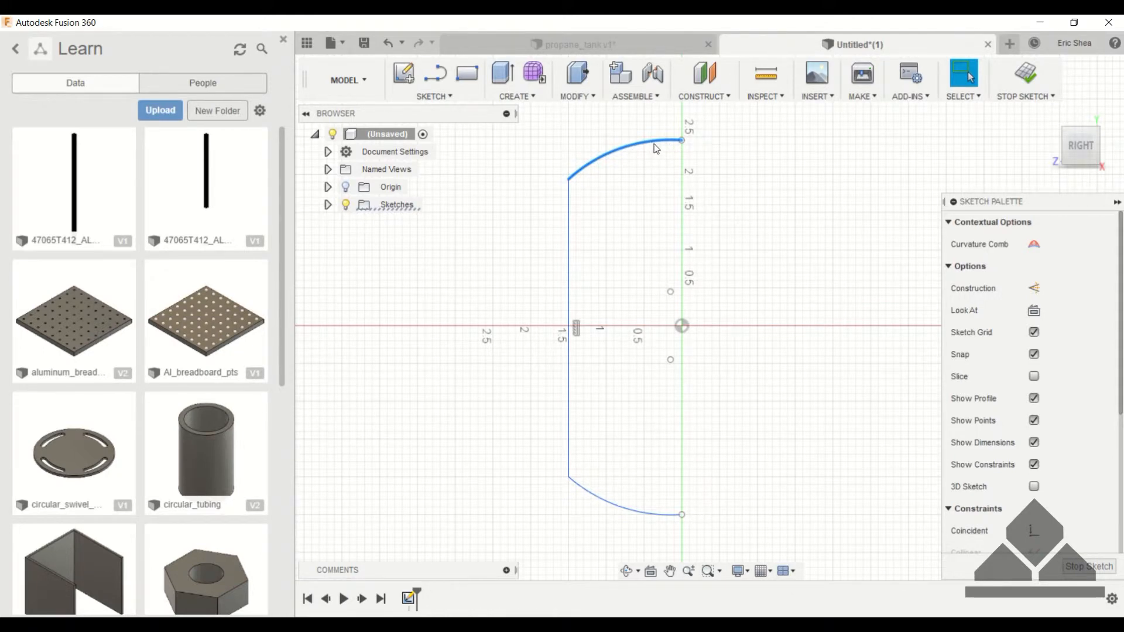
pyautogui.moveTo(683, 141)
pyautogui.mouseDown()
pyautogui.moveTo(698, 193)
pyautogui.moveTo(686, 139)
pyautogui.mouseUp()
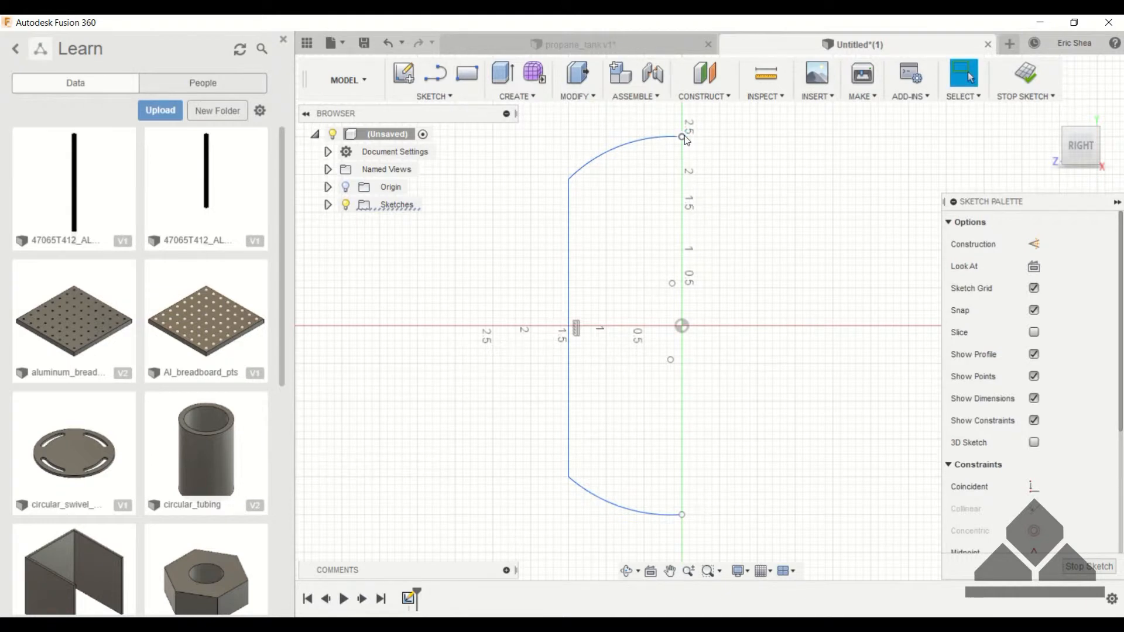
pyautogui.click(684, 136)
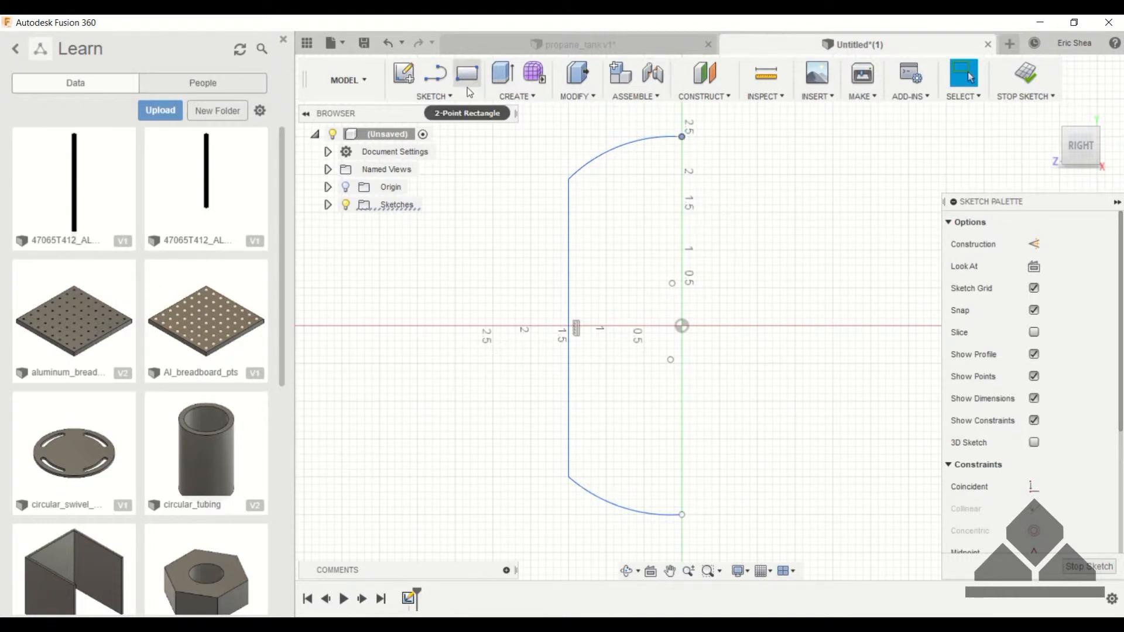
# - Draw a horizontal construction line about 3 in long through the upper arc's end point, centred on the vertical axis
pyautogui.click(436, 72)
pyautogui.click(1035, 245)
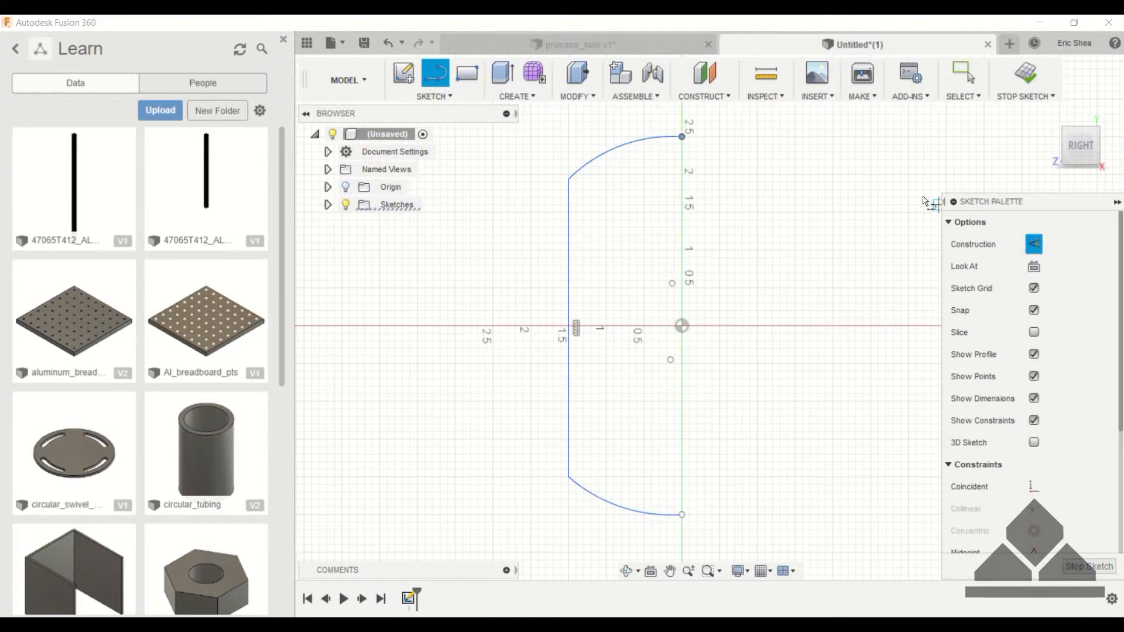
pyautogui.click(569, 137)
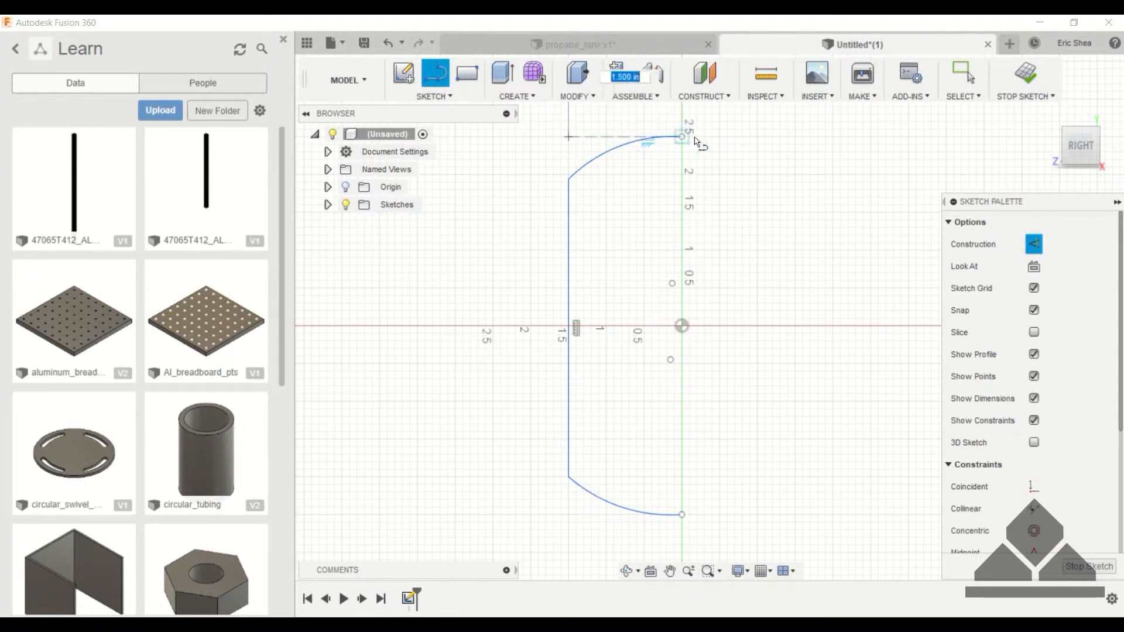
pyautogui.click(795, 136)
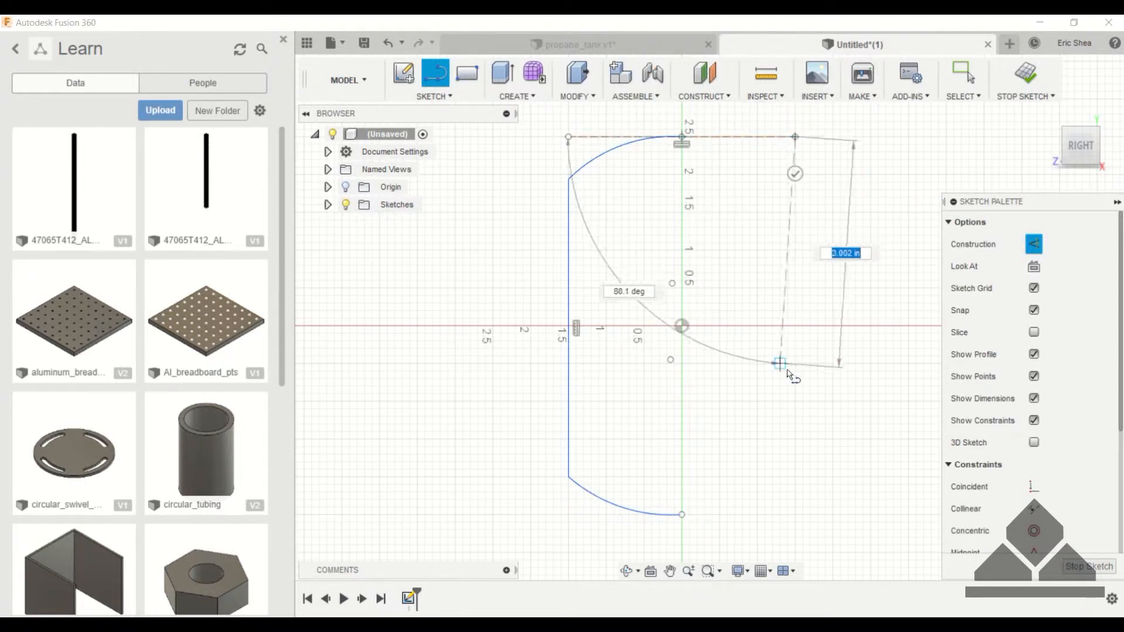
# - Draw a horizontal construction line about 3 in long through the lower arc's end point, centred on the vertical axis
pyautogui.press('Escape')
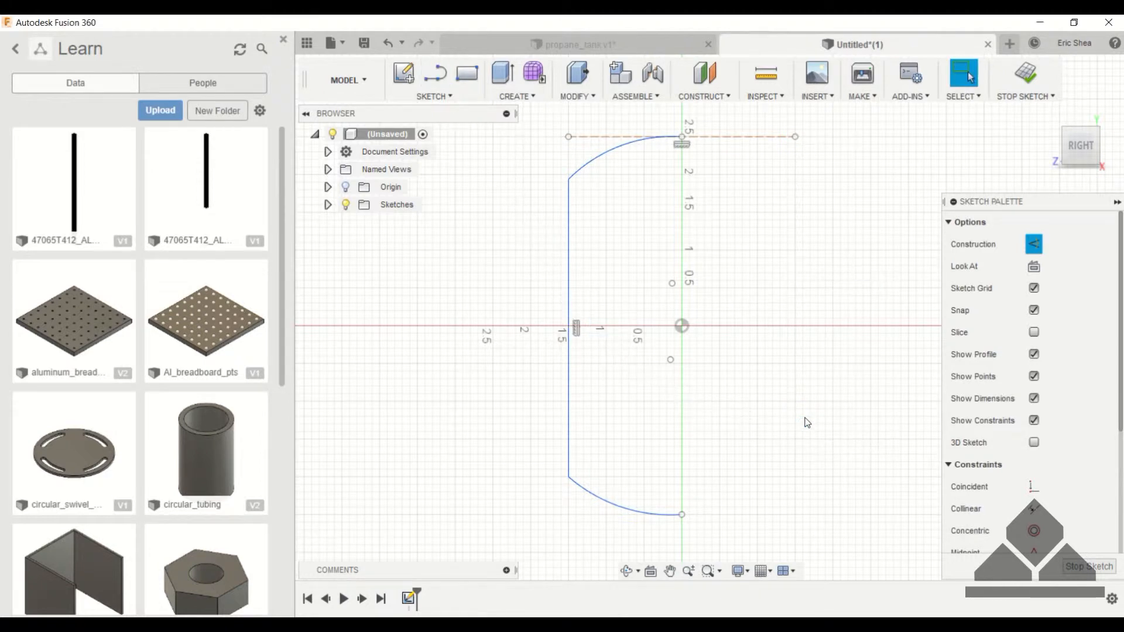
pyautogui.click(435, 73)
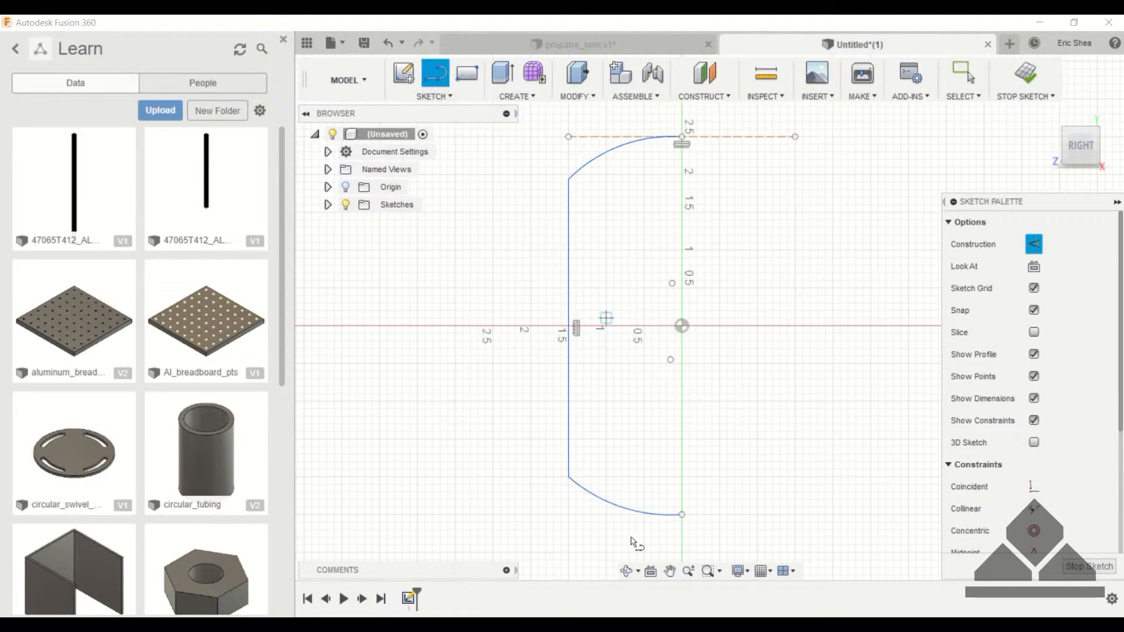
pyautogui.click(569, 515)
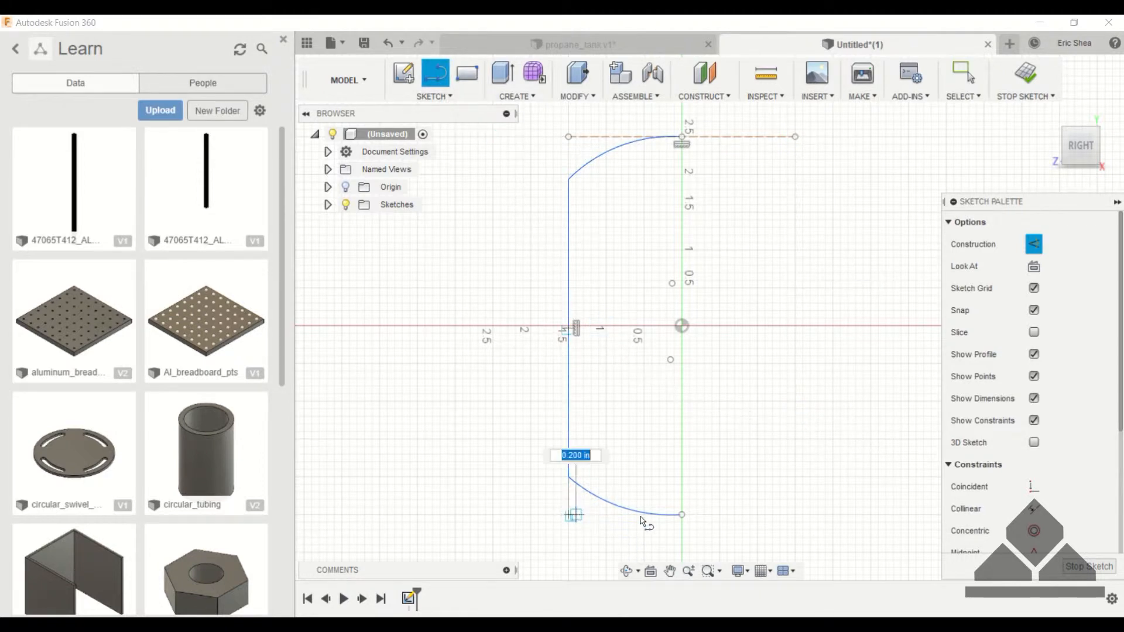
pyautogui.click(796, 515)
pyautogui.press('Escape')
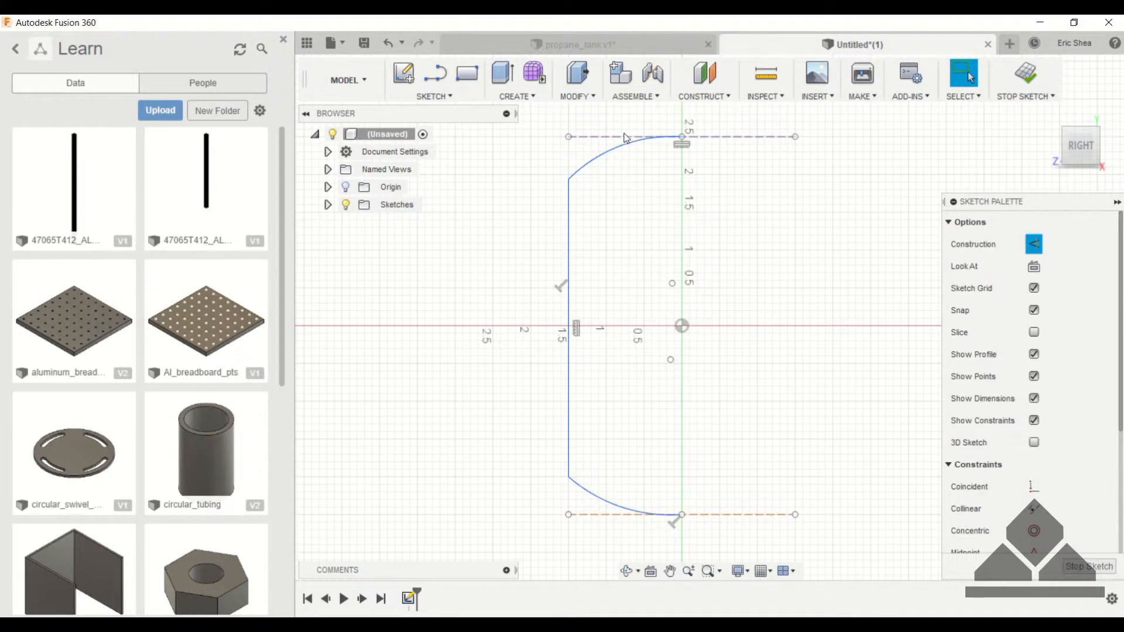
# - Dimension the profile's vertical line to a length of 3.5 in
pyautogui.press('d')
pyautogui.click(568, 265)
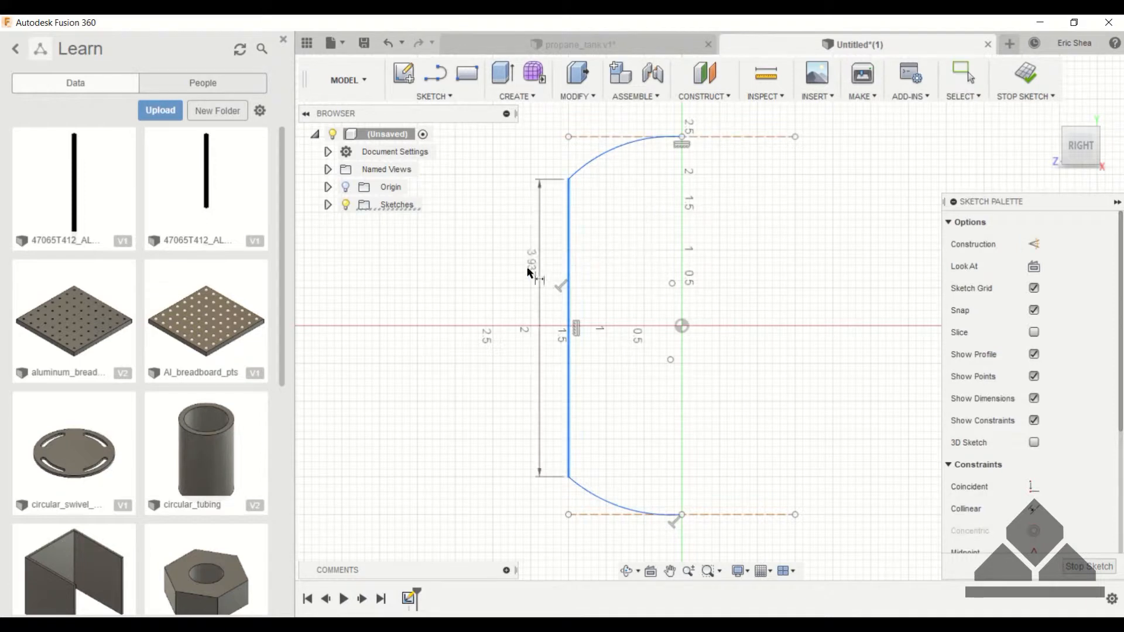
pyautogui.click(521, 292)
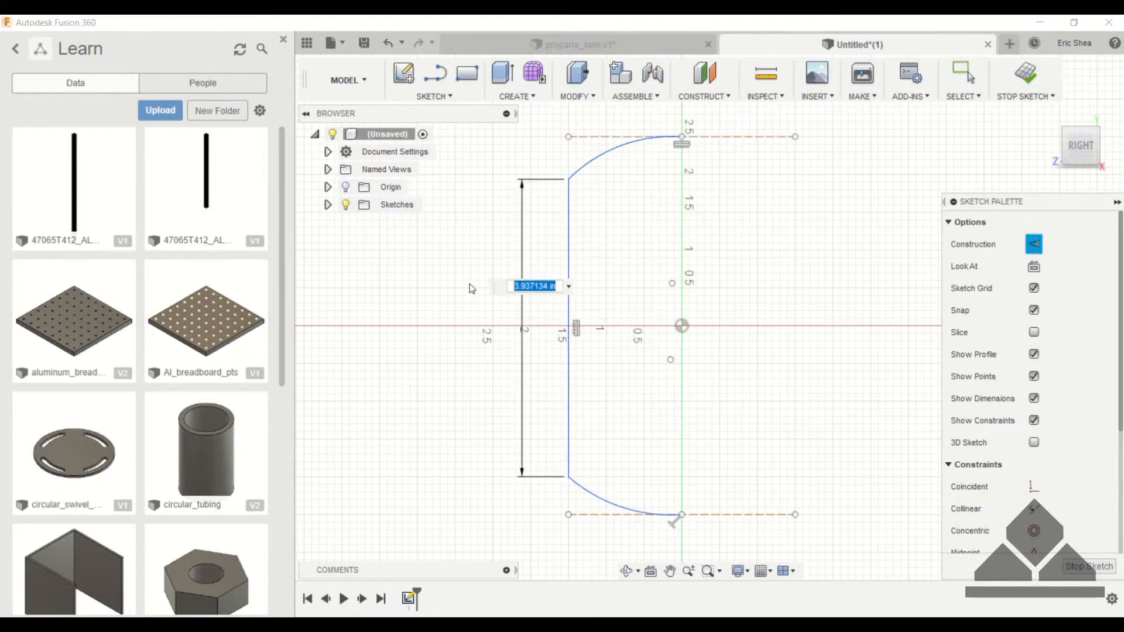
pyautogui.write('3.5')
pyautogui.press('Return')
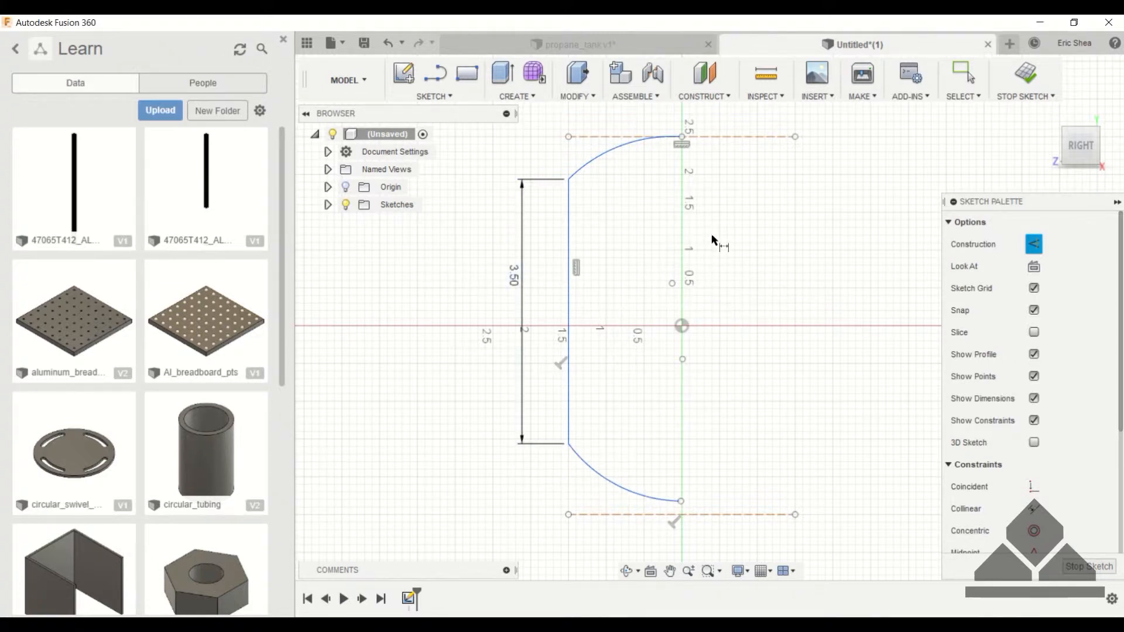
# - Dimension the vertical distance between the upper arc's two end points as 0.65 in
pyautogui.click(569, 179)
pyautogui.click(680, 139)
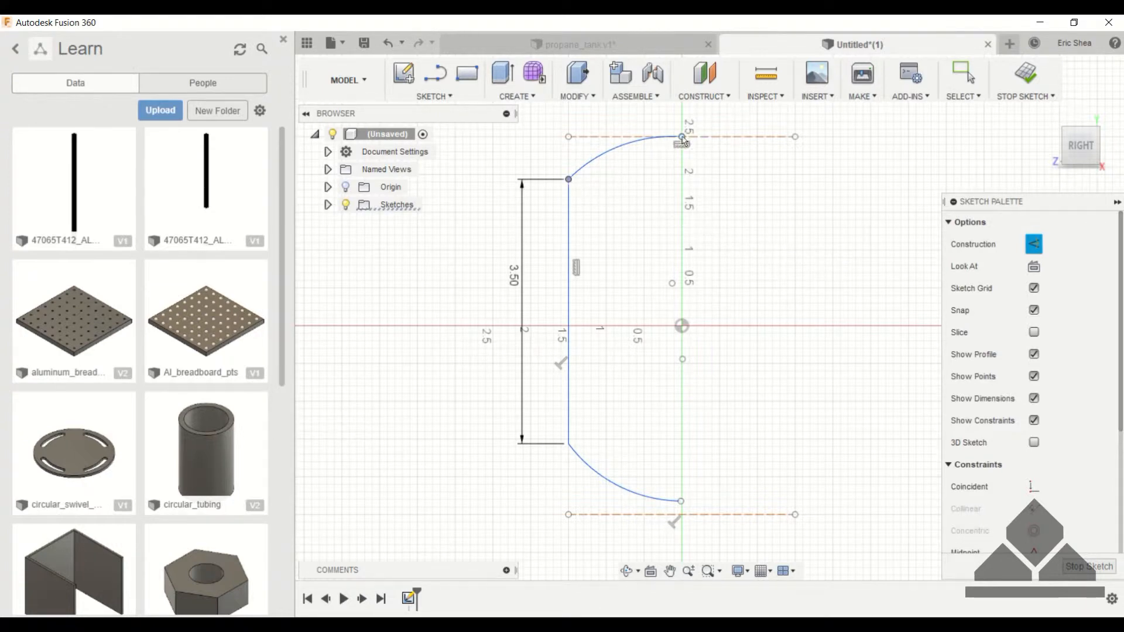
pyautogui.click(541, 157)
pyautogui.write('.65')
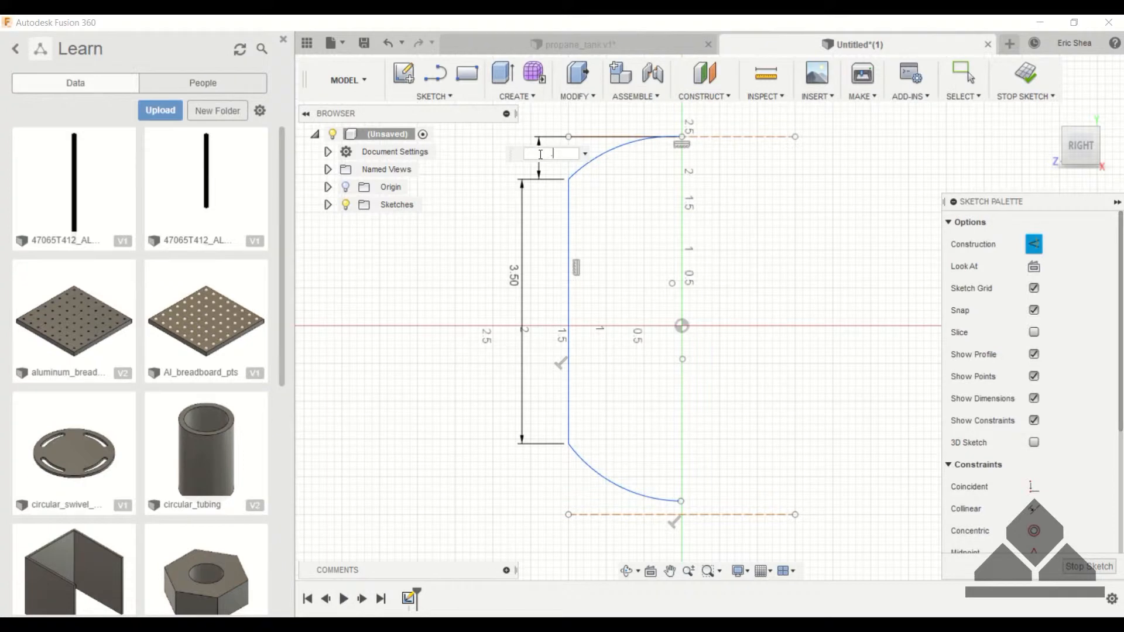
pyautogui.press('Return')
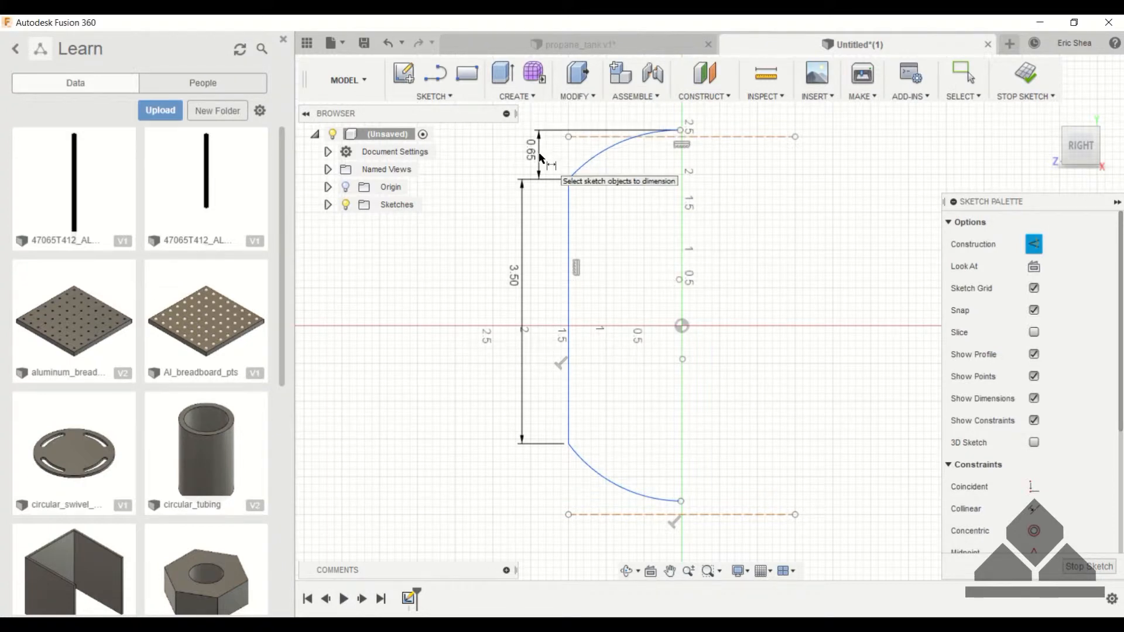
# - Dimension the vertical distance between the lower arc's two end points as 0.65 in
pyautogui.click(568, 444)
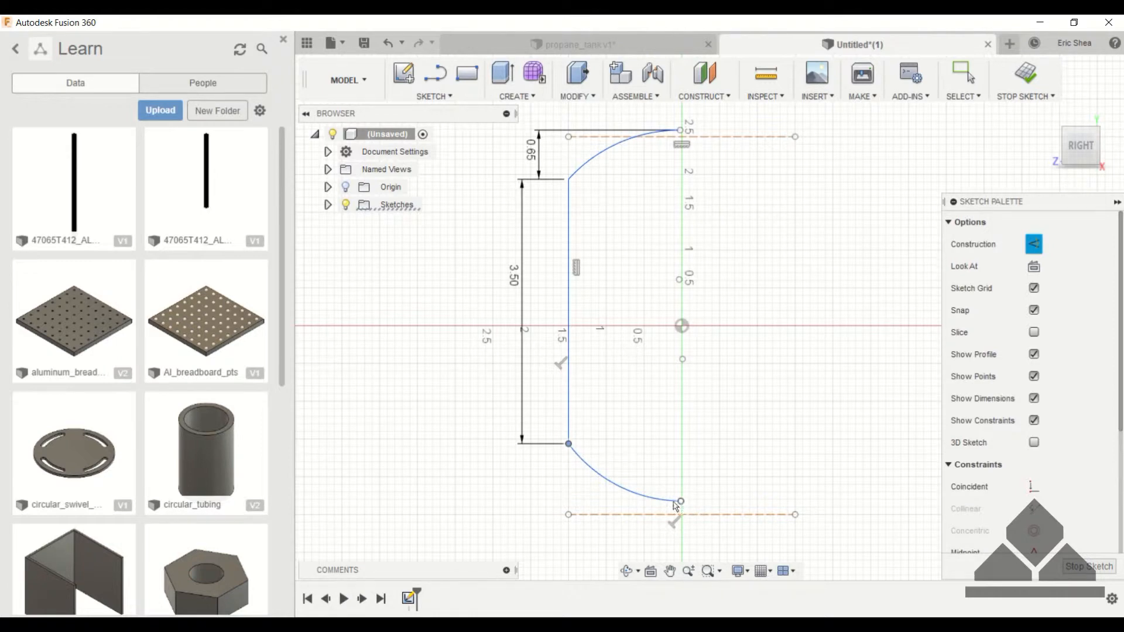
pyautogui.click(681, 502)
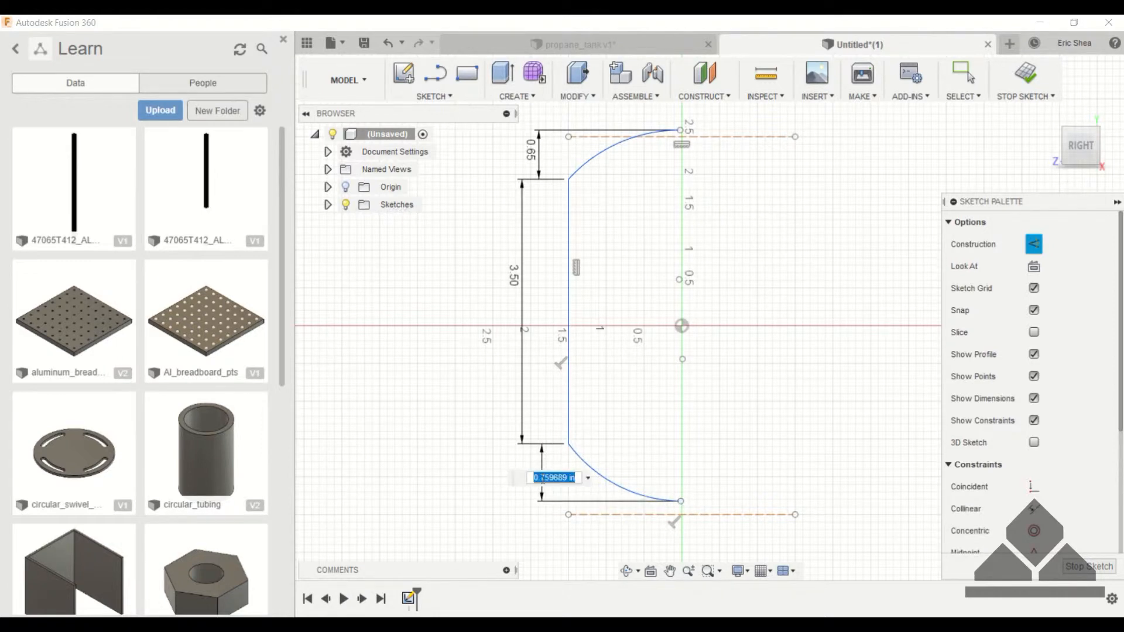
pyautogui.write('.65')
pyautogui.press('Return')
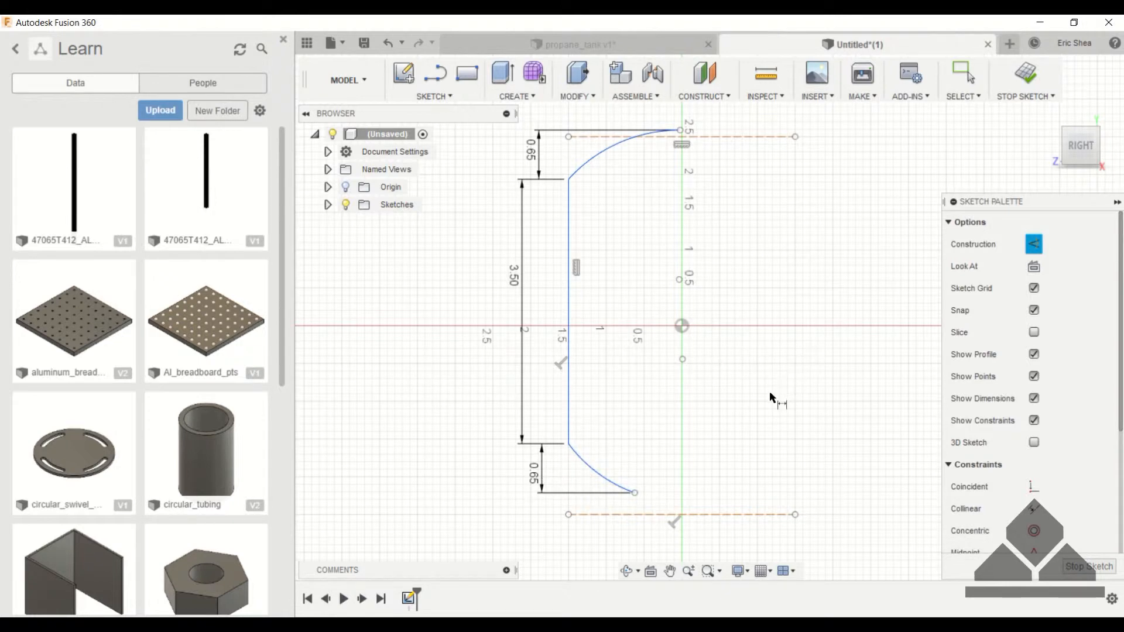
pyautogui.press('Escape')
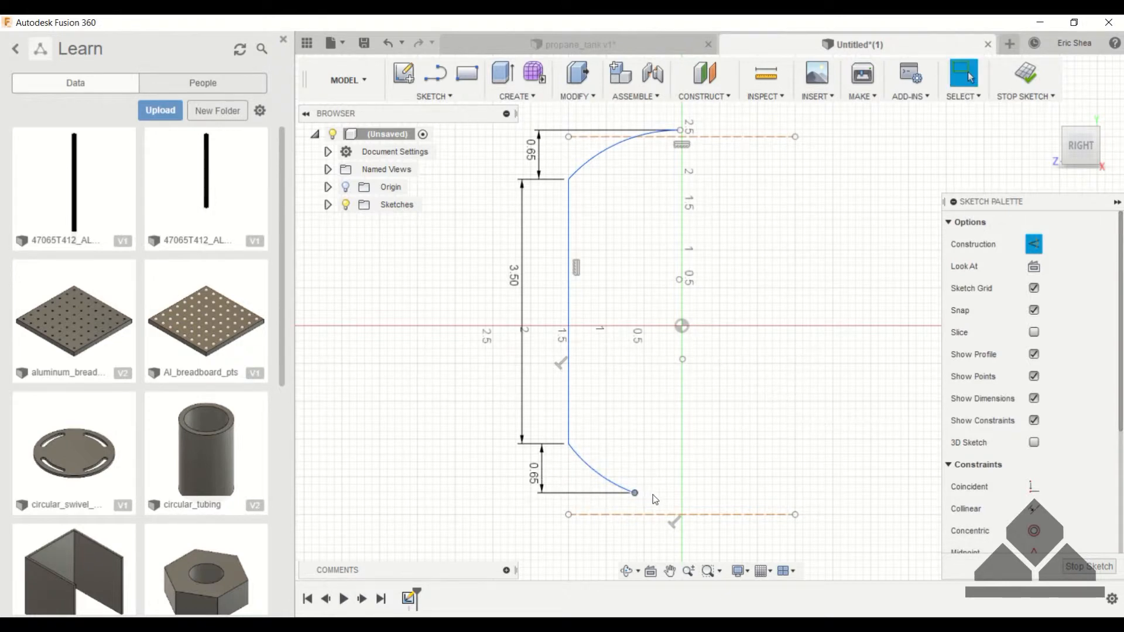
# - Move the lower arc's end point back to the vertical axis and constrain both arcs' inner end points vertically to the origin
pyautogui.moveTo(635, 492); pyautogui.dragTo(687, 498)
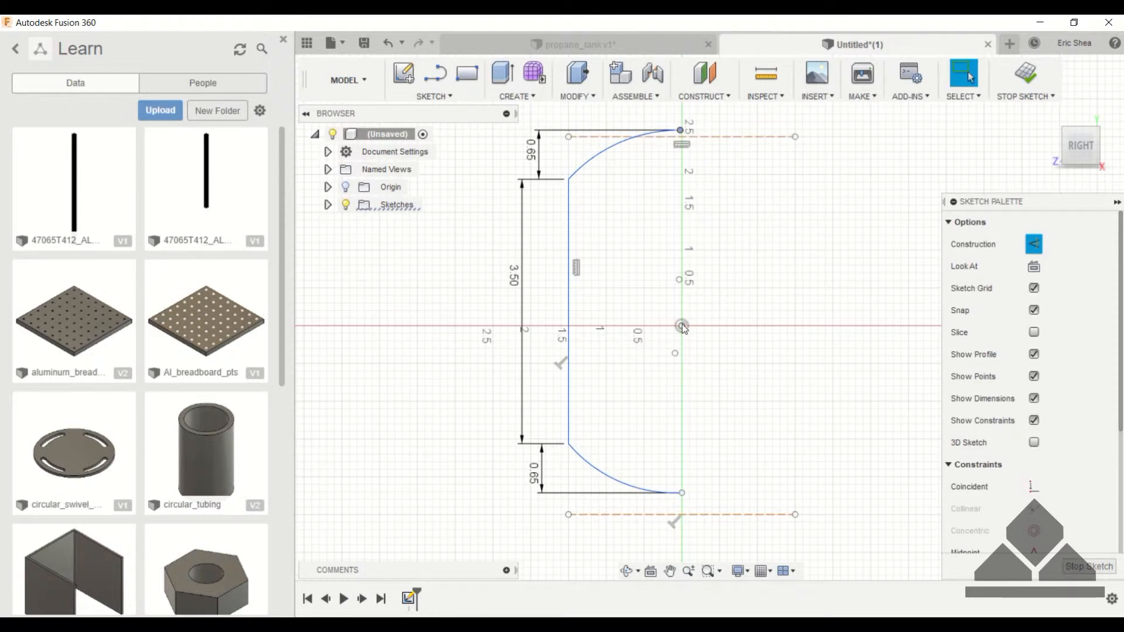
pyautogui.scroll(-3, 999, 404)
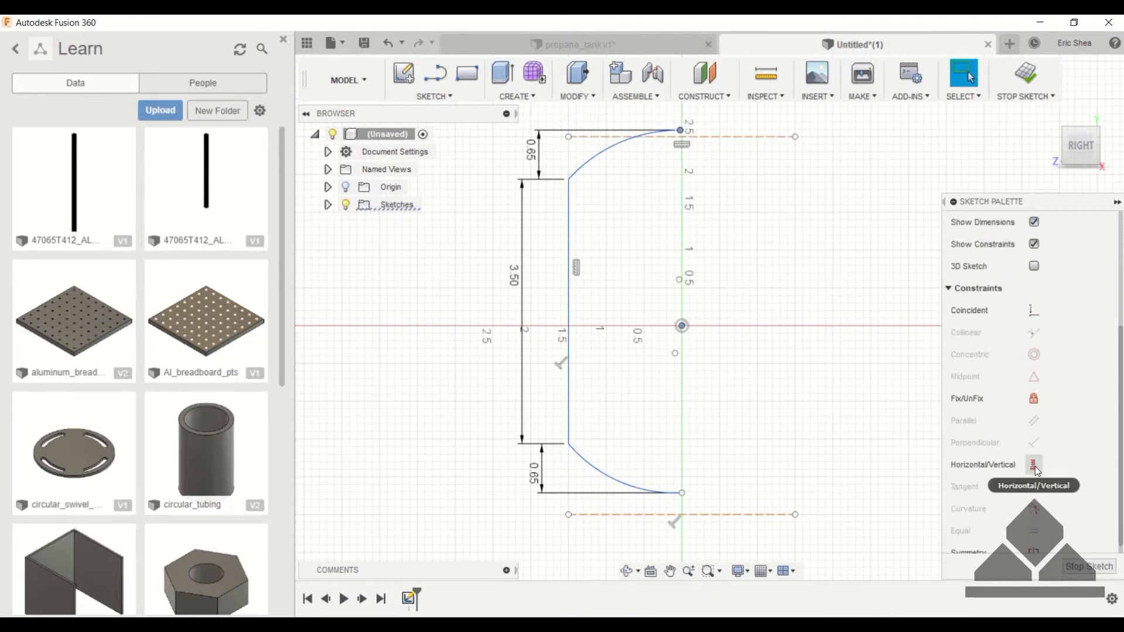
pyautogui.click(976, 464)
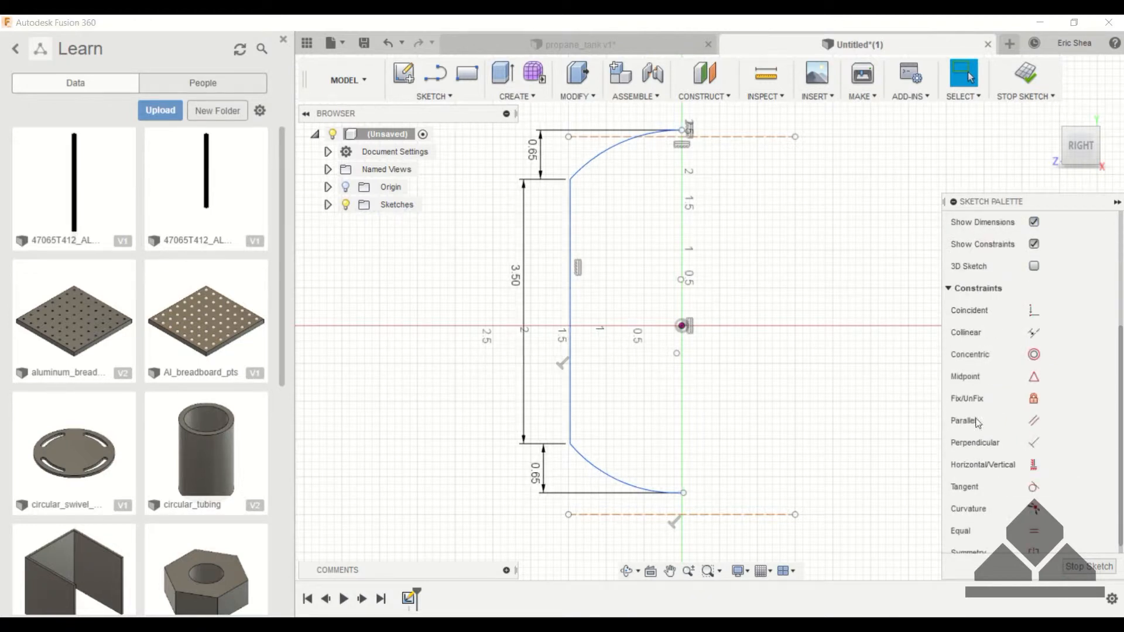
pyautogui.click(684, 493)
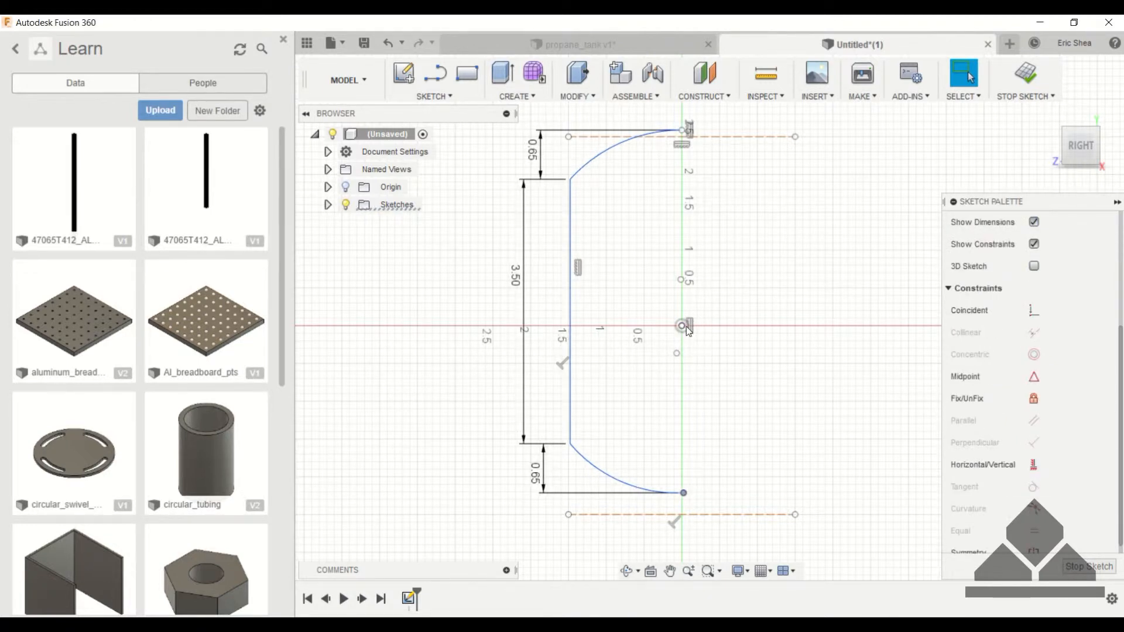
pyautogui.click(1033, 464)
# - Shift the profile slightly down and dimension the horizontal distance from its vertical line to the origin as 3 in
pyautogui.click(616, 150)
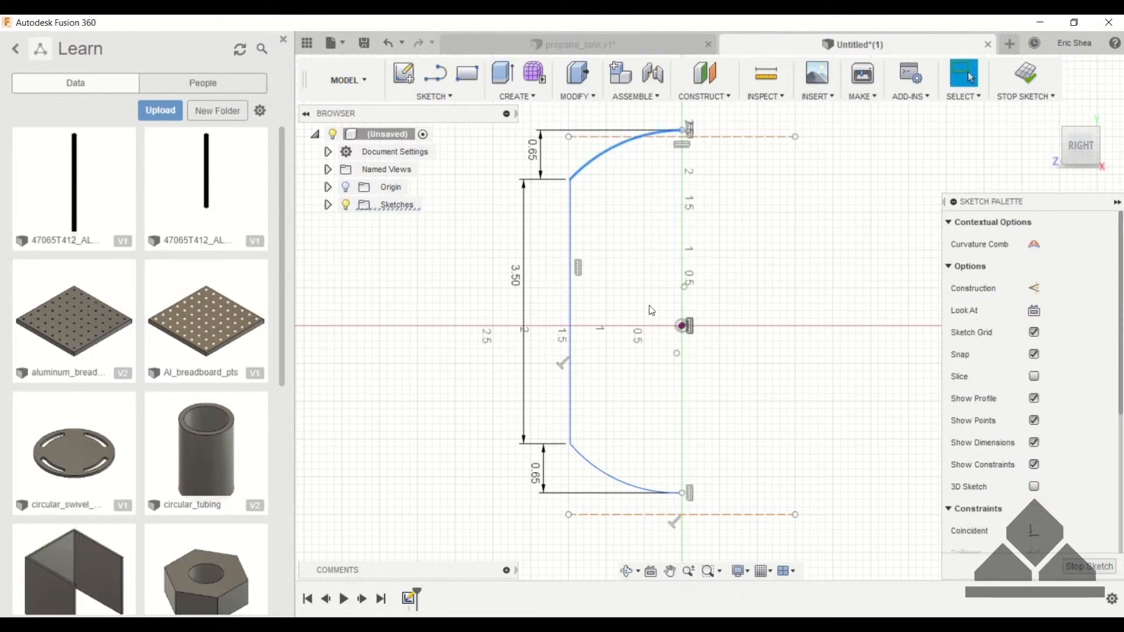
pyautogui.moveTo(572, 311)
pyautogui.mouseDown()
pyautogui.moveTo(574, 291)
pyautogui.moveTo(574, 325)
pyautogui.mouseUp()
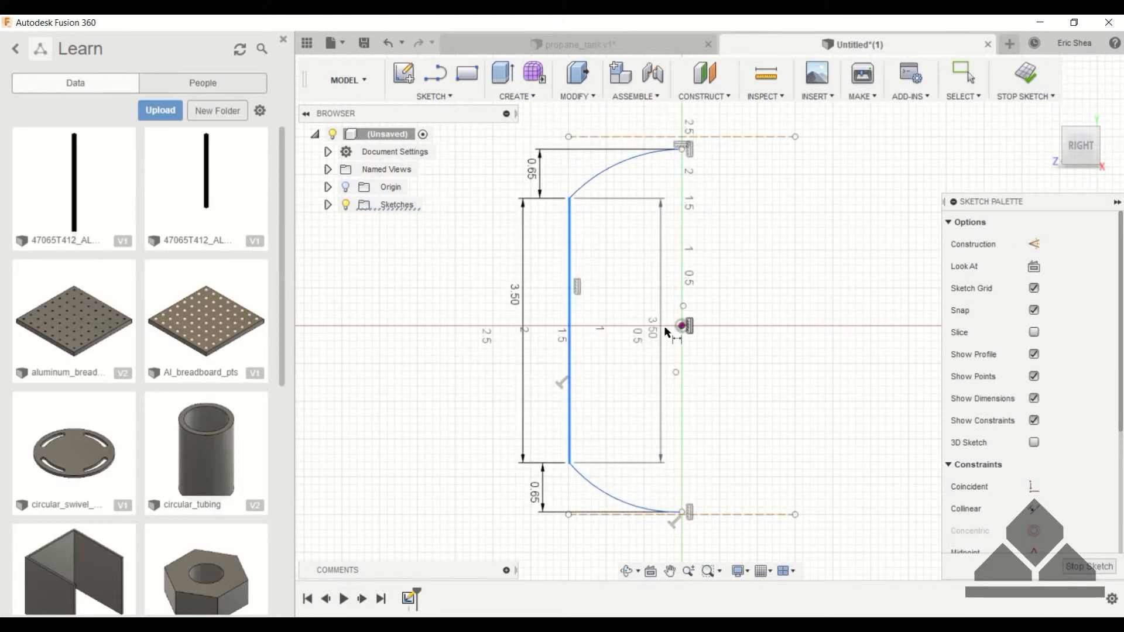
pyautogui.press('d')
pyautogui.click(682, 326)
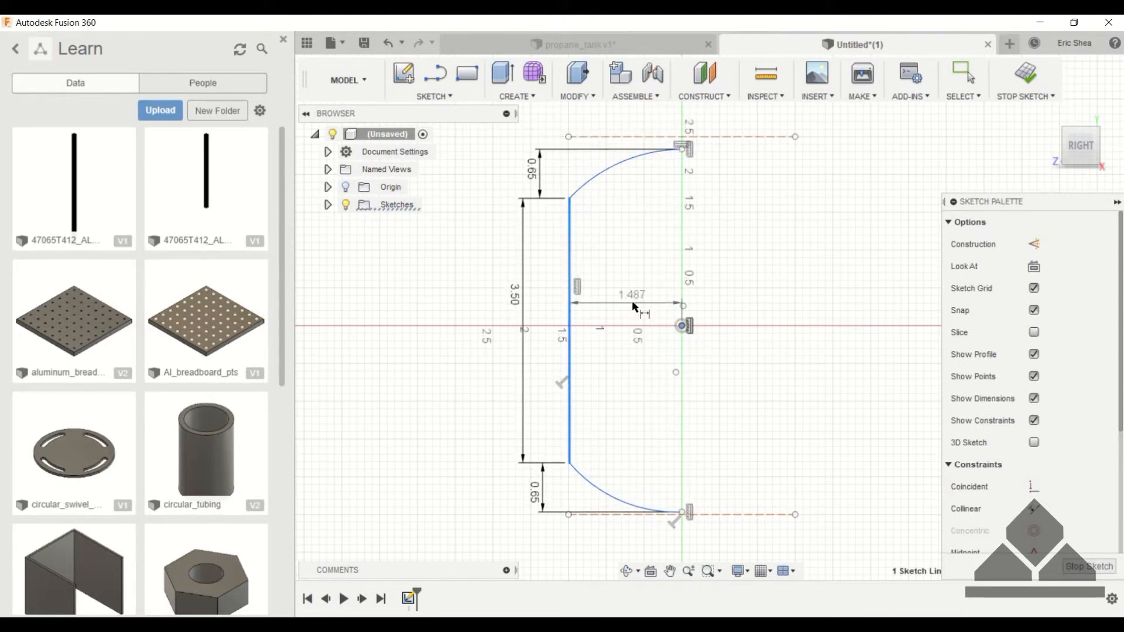
pyautogui.click(634, 303)
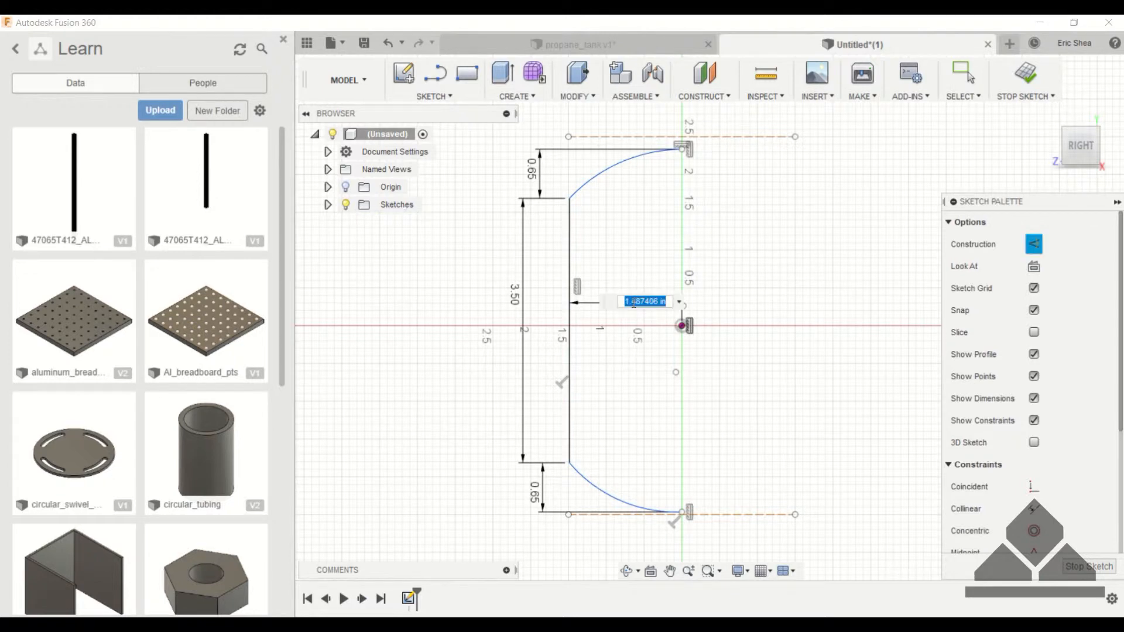
pyautogui.write('3')
pyautogui.press('Return')
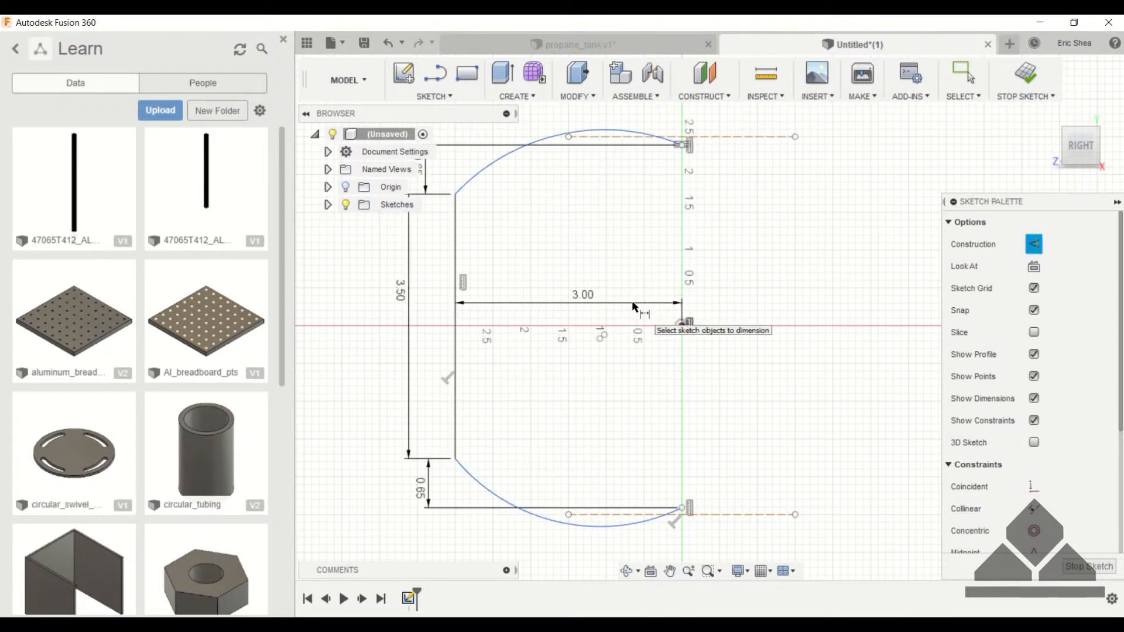
pyautogui.press('Escape')
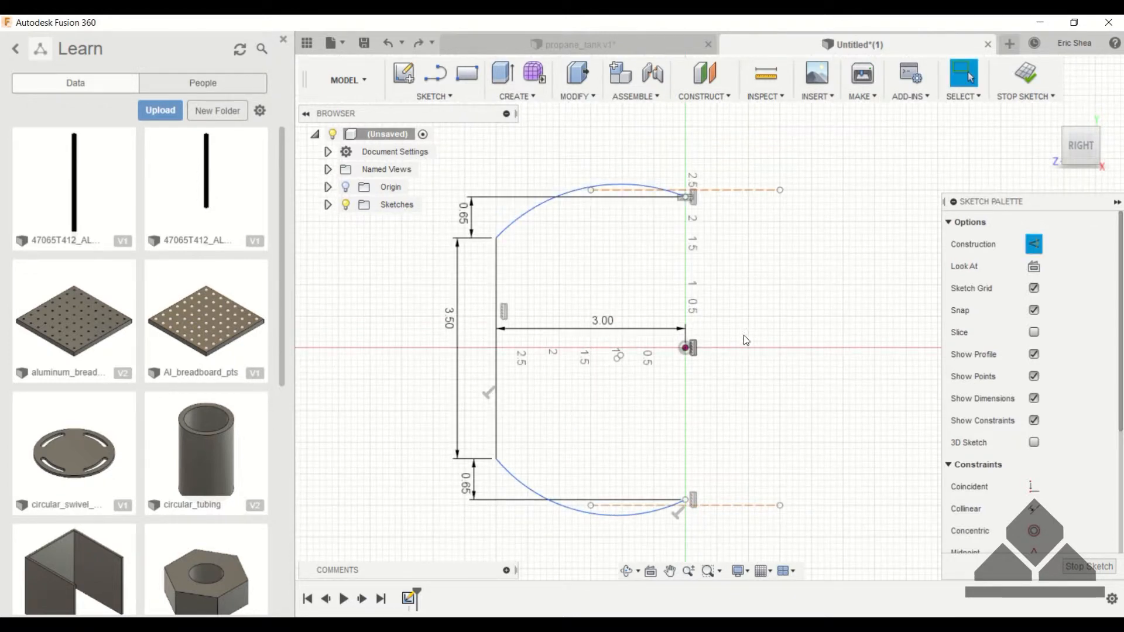
# - Dimension the height of the vertical line's upper end above the origin as d1/2, half of the line's length
pyautogui.press('d')
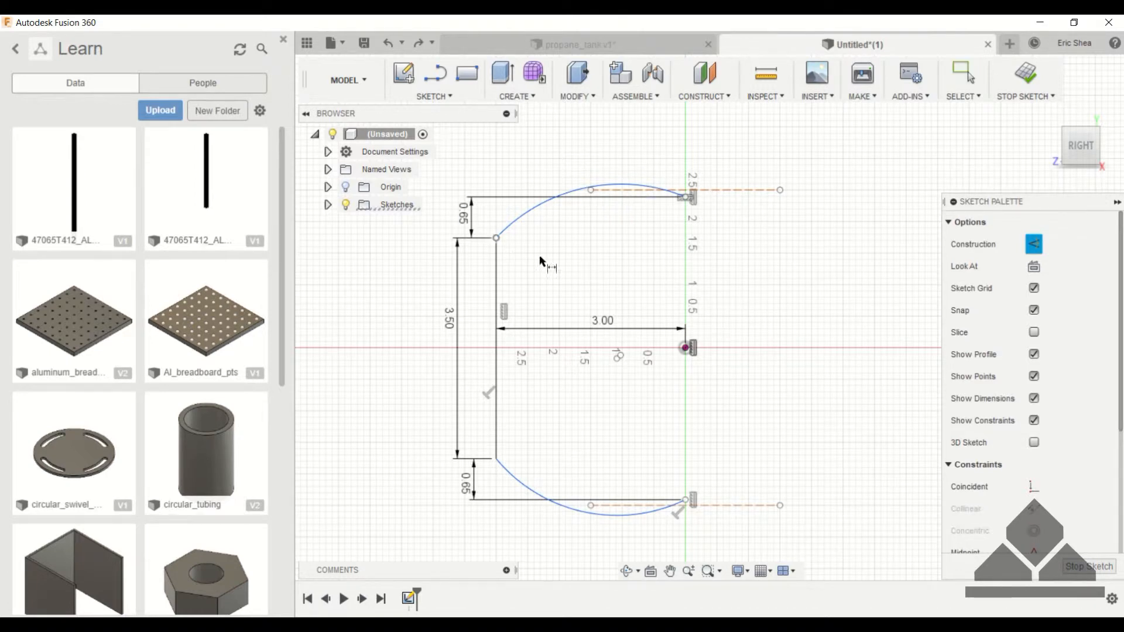
pyautogui.click(686, 349)
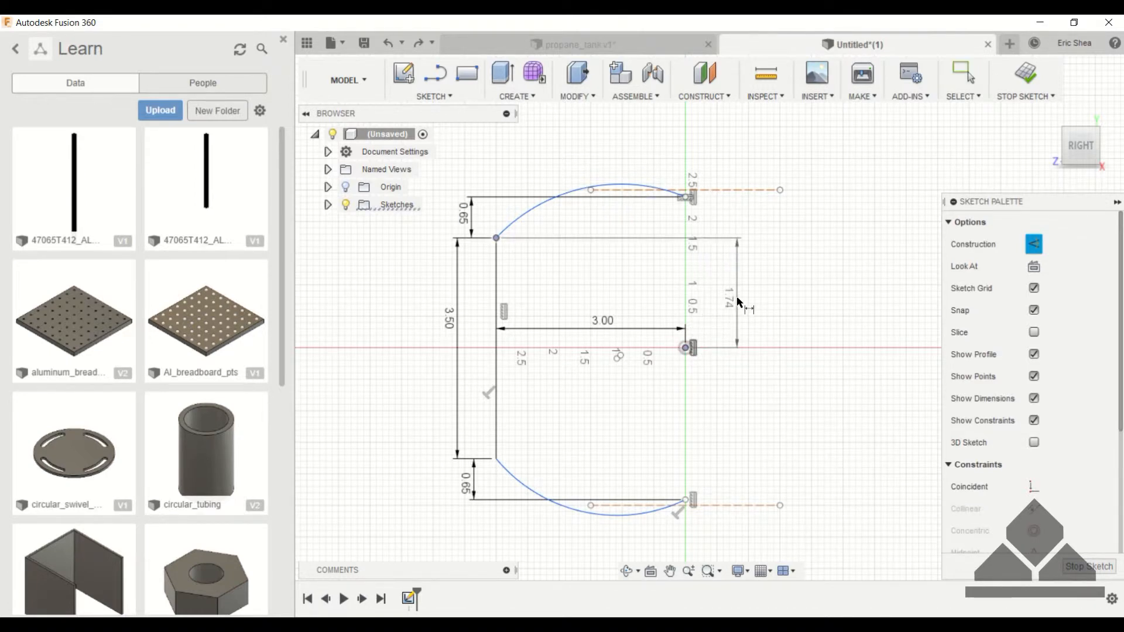
pyautogui.click(736, 296)
pyautogui.click(449, 325)
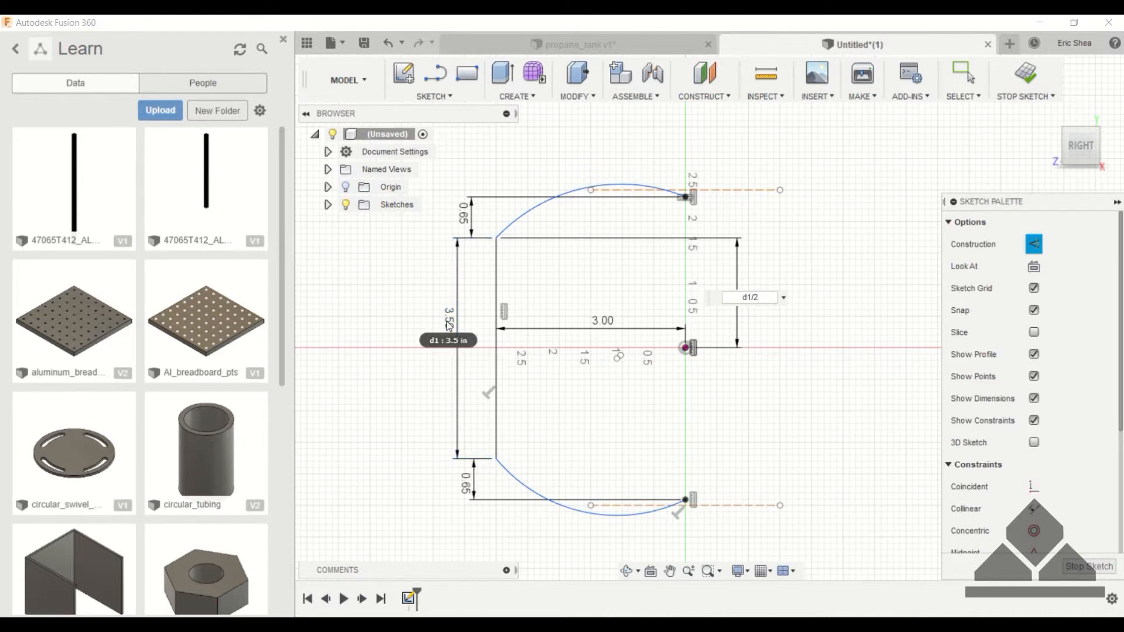
pyautogui.press('Return')
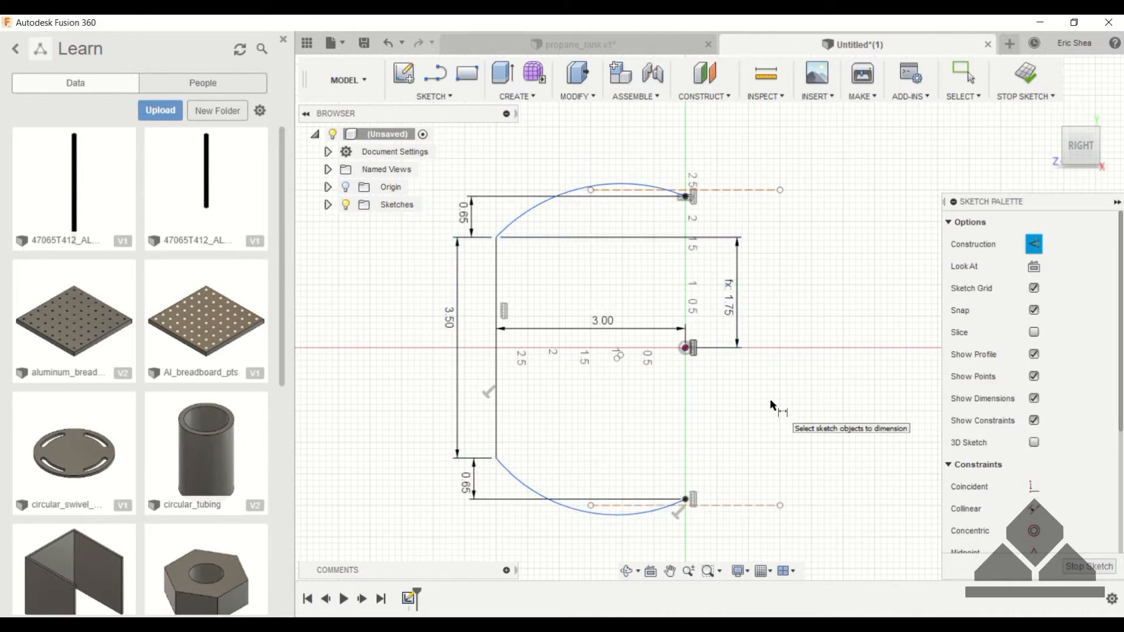
pyautogui.press('Escape')
# - Flatten both arcs' curvature and make the upper arc tangent to the upper construction line
pyautogui.click(615, 500)
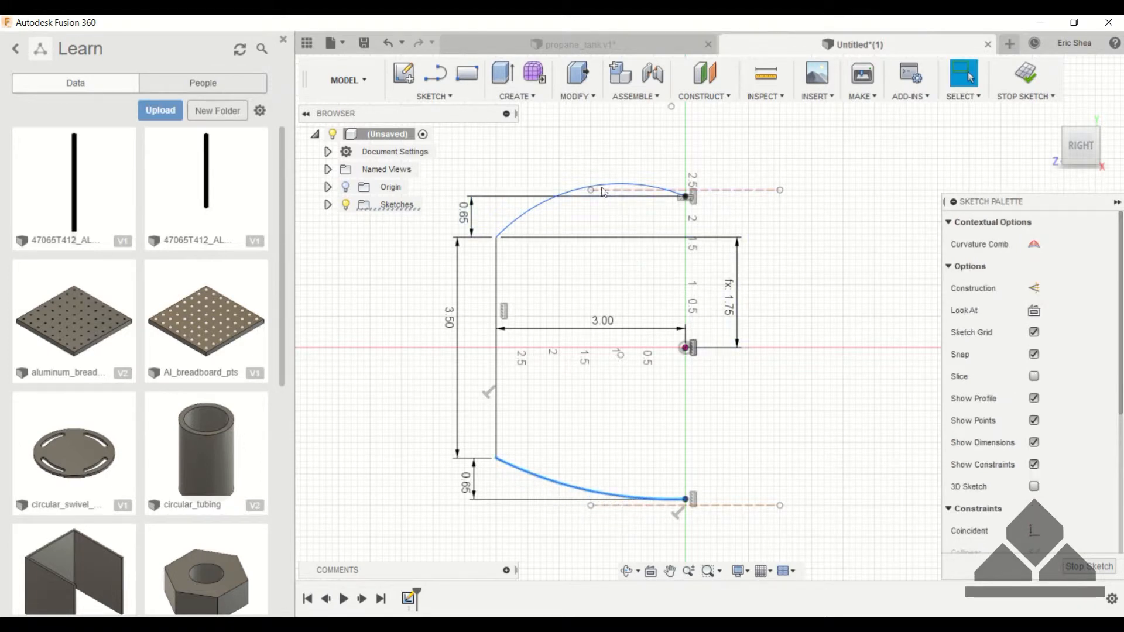
pyautogui.click(584, 201)
pyautogui.moveTo(584, 201); pyautogui.dragTo(575, 214)
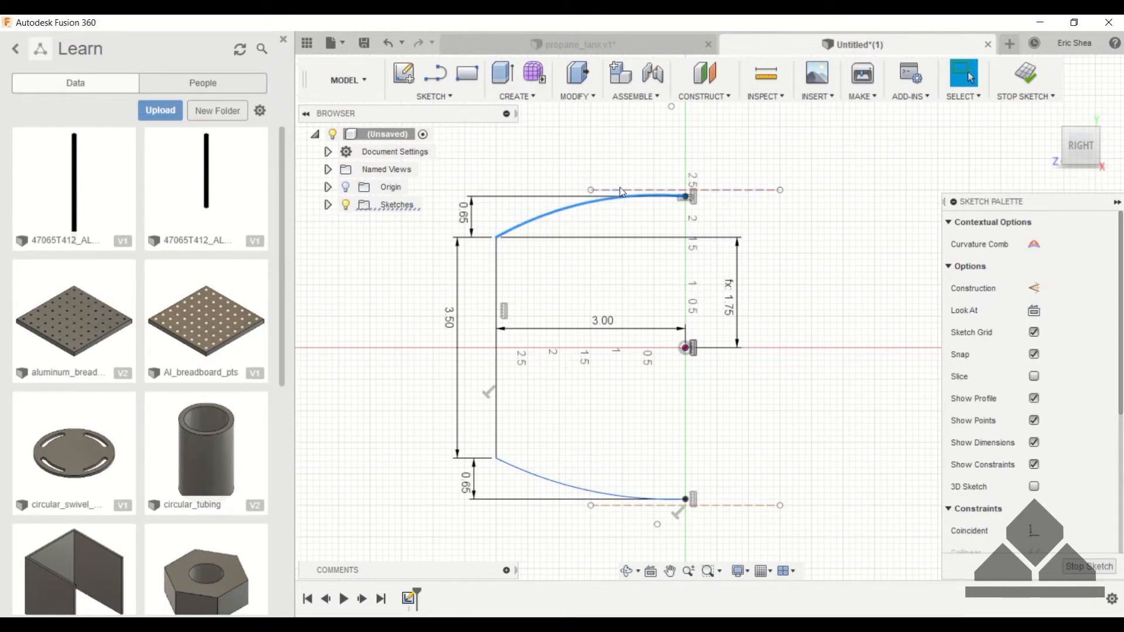
pyautogui.scroll(-3, 1008, 358)
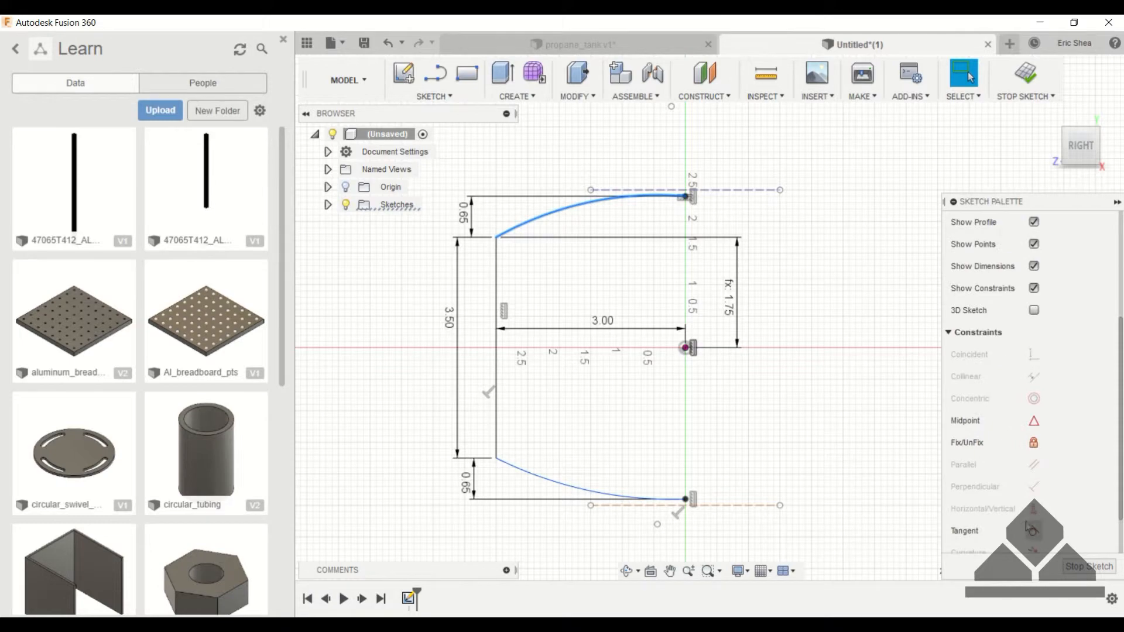
pyautogui.click(1032, 533)
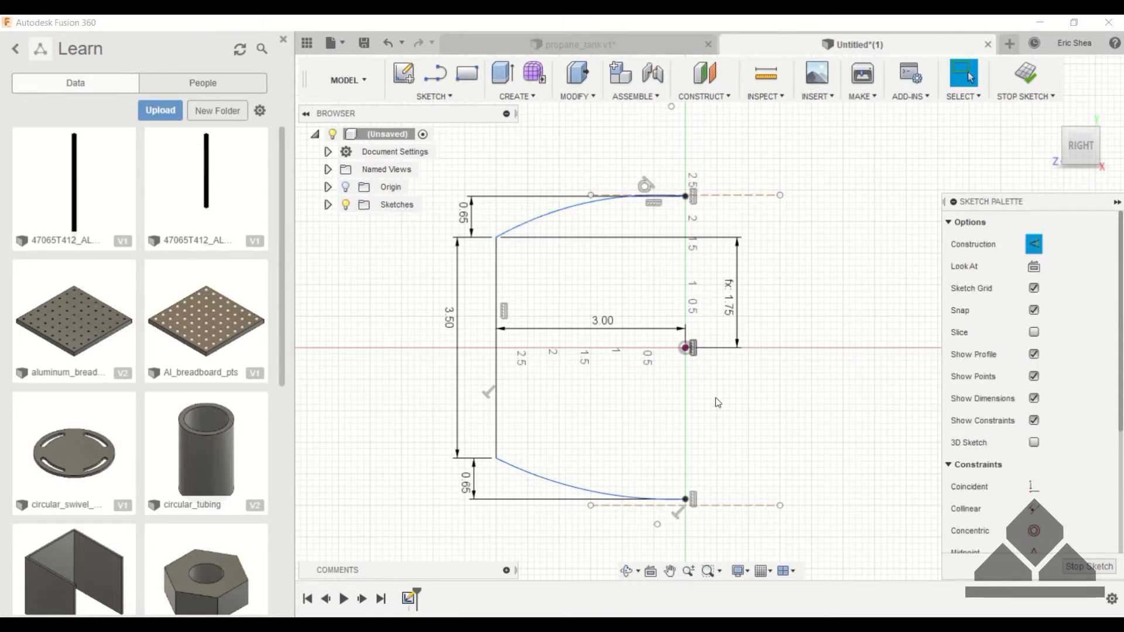
# - Make the lower arc tangent to the lower horizontal construction line
pyautogui.scroll(5, 694, 203)
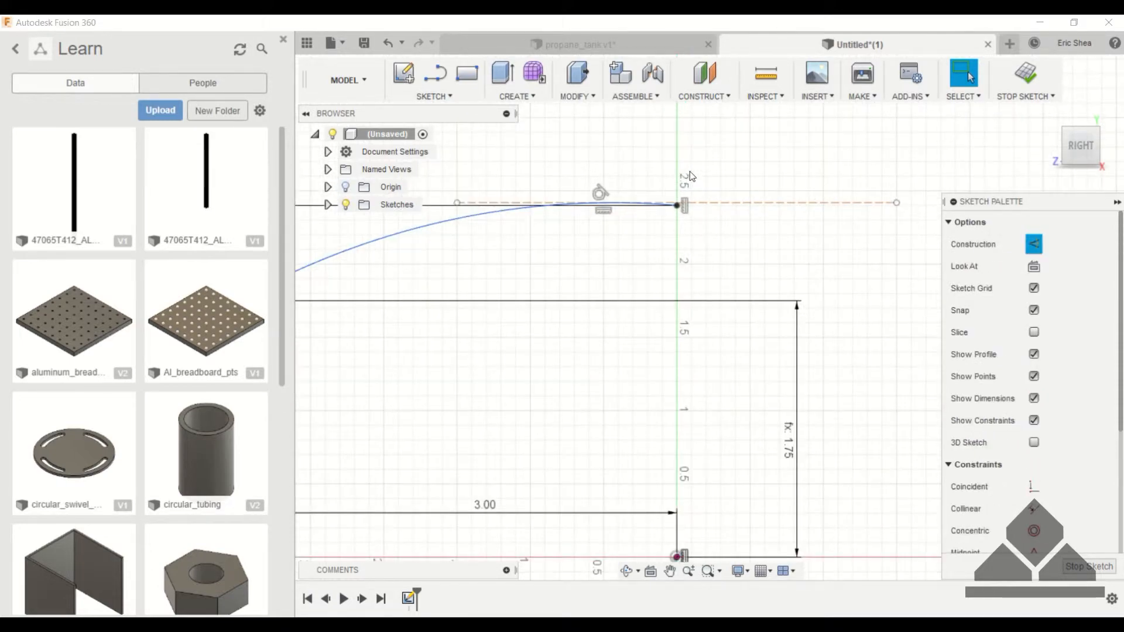
pyautogui.scroll(-4, 684, 258)
pyautogui.moveTo(684, 257); pyautogui.dragTo(684, 173, button='middle')
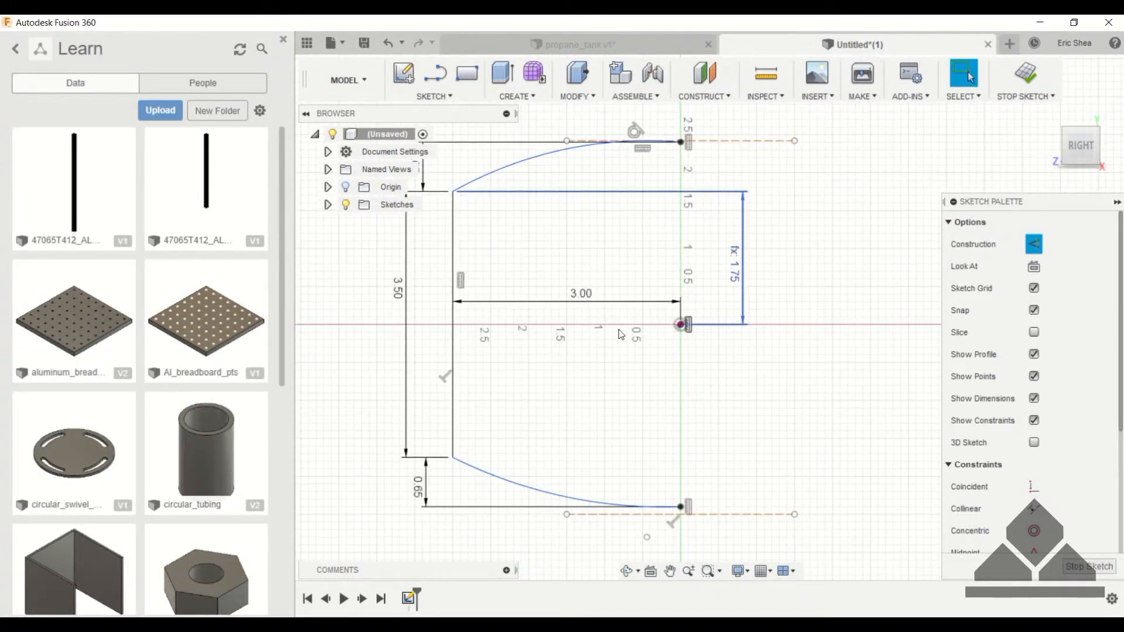
pyautogui.click(548, 492)
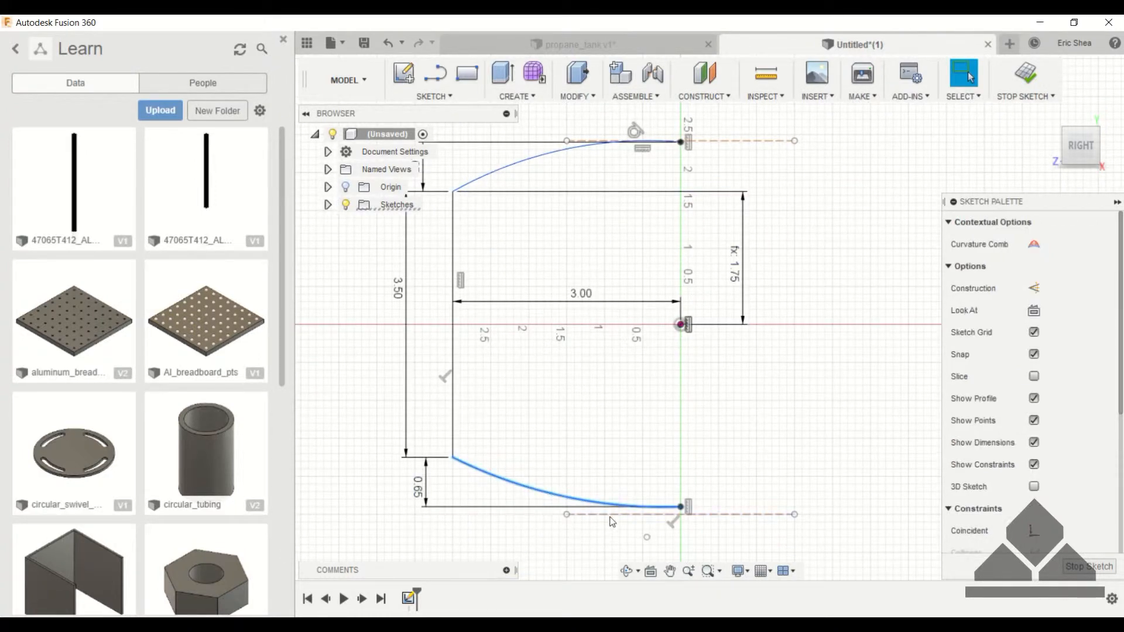
pyautogui.scroll(-4, 1012, 503)
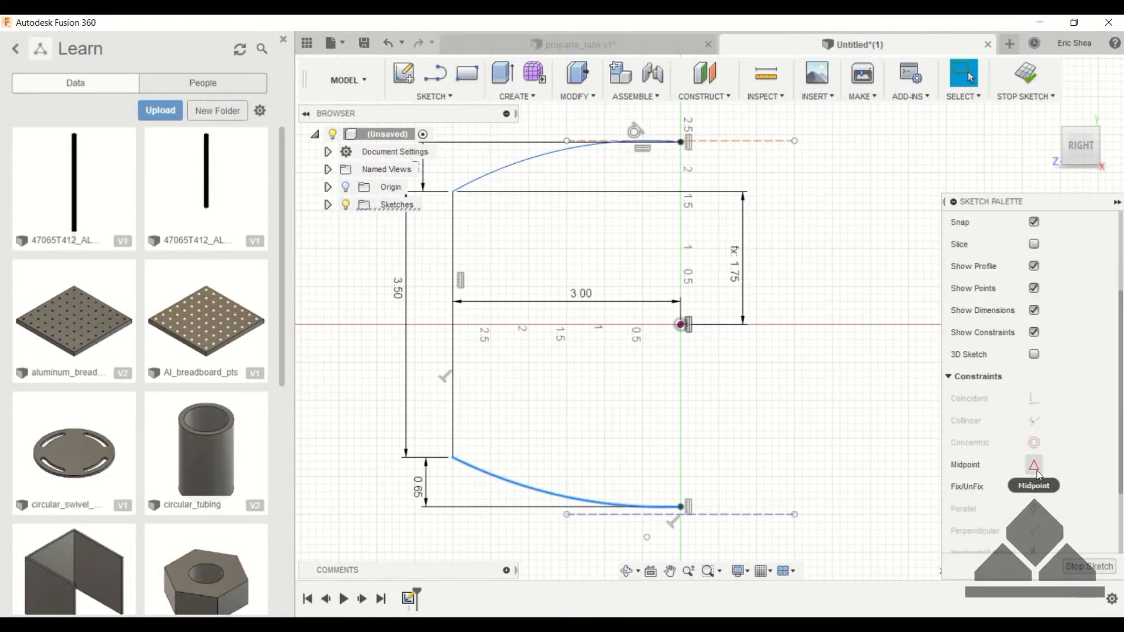
pyautogui.click(1034, 481)
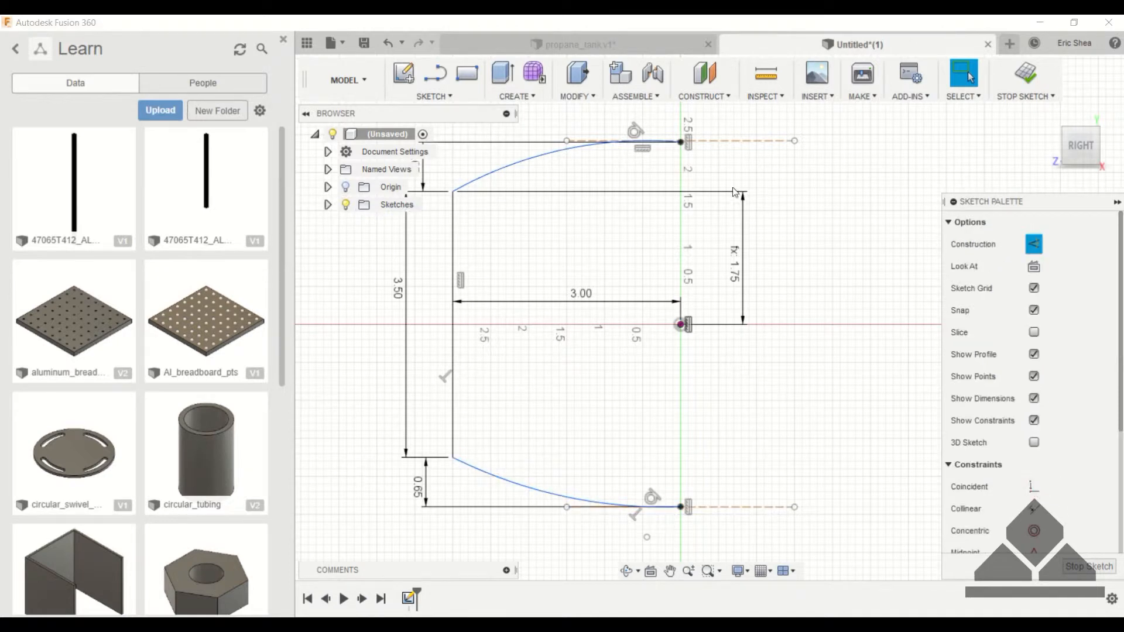
# - Dimension the upper arc's radius as 8.9 in
pyautogui.scroll(-1, 578, 166)
pyautogui.moveTo(580, 166); pyautogui.dragTo(613, 225, button='middle')
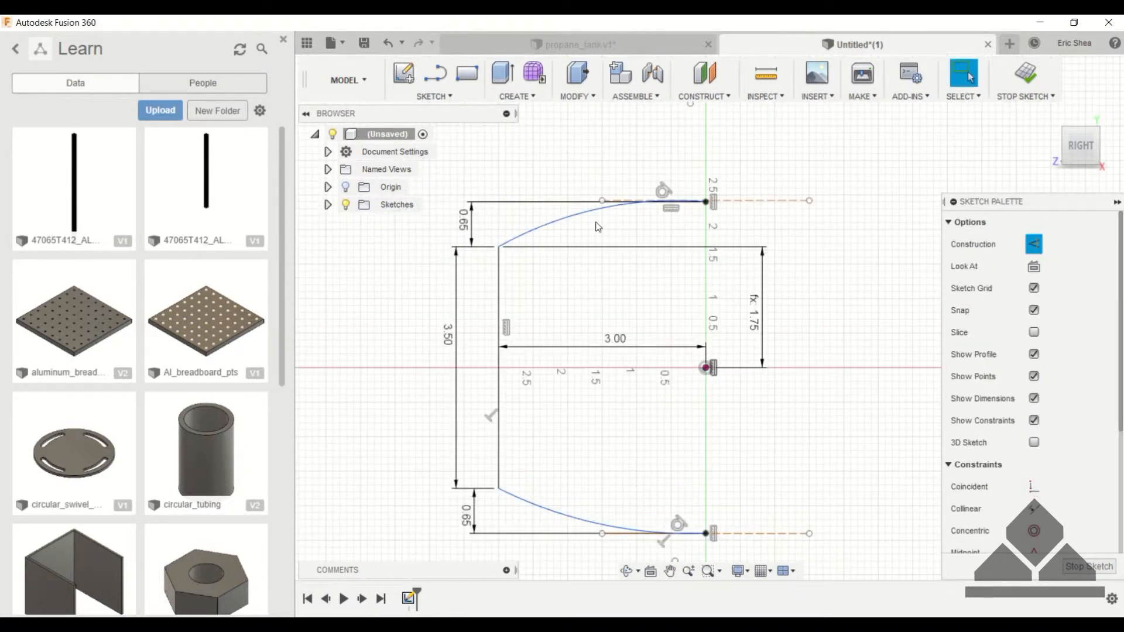
pyautogui.press('d')
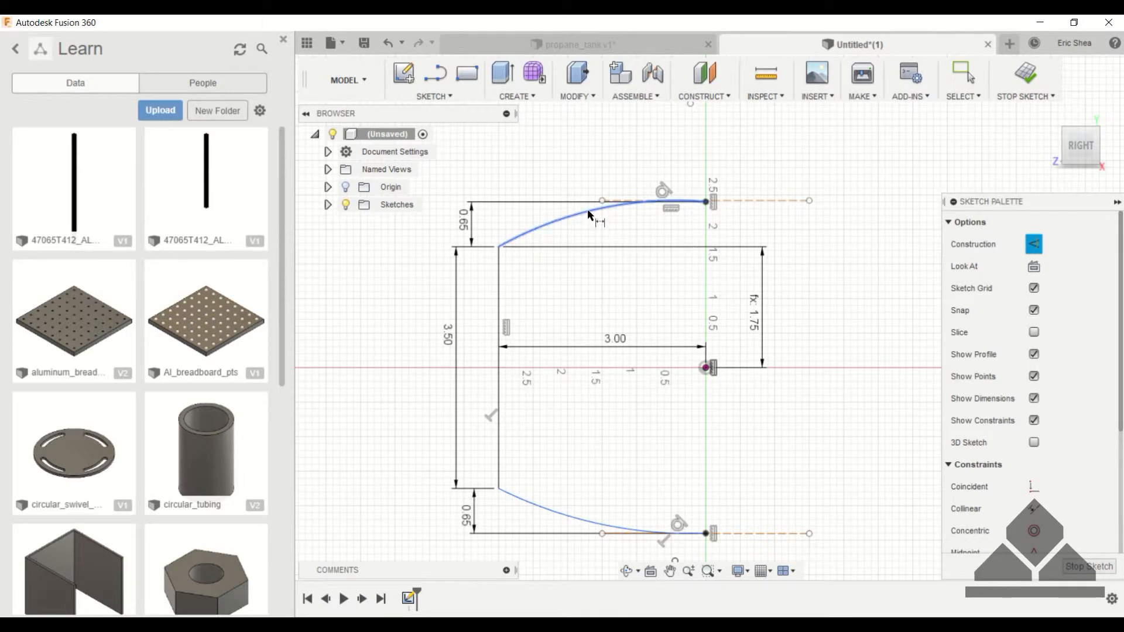
pyautogui.click(588, 209)
pyautogui.click(546, 175)
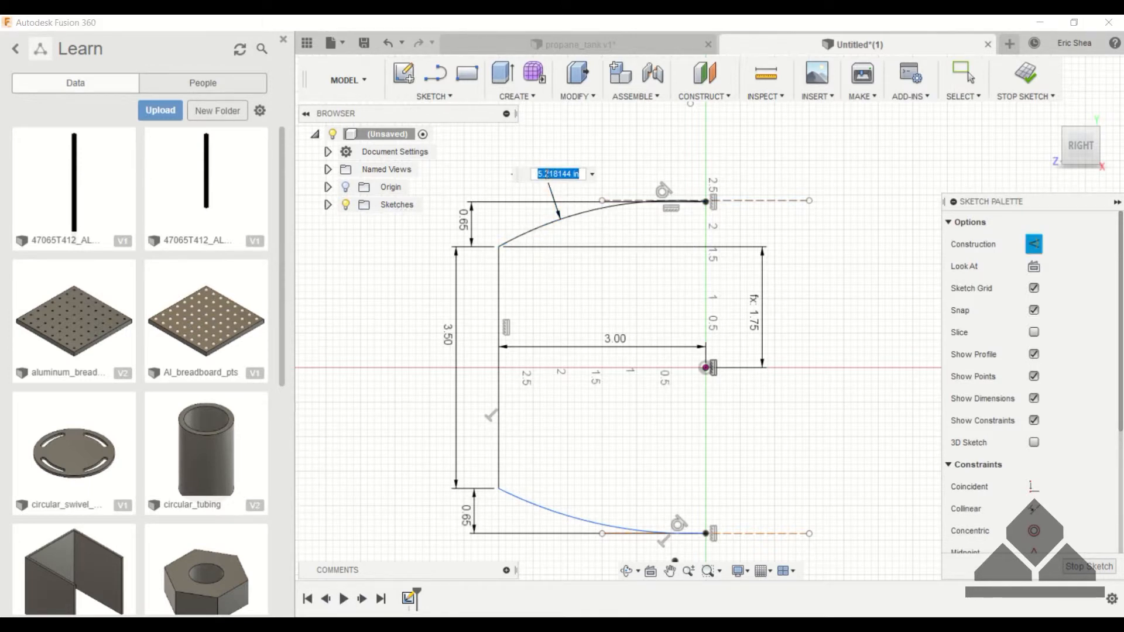
pyautogui.write('8.9')
pyautogui.press('Return')
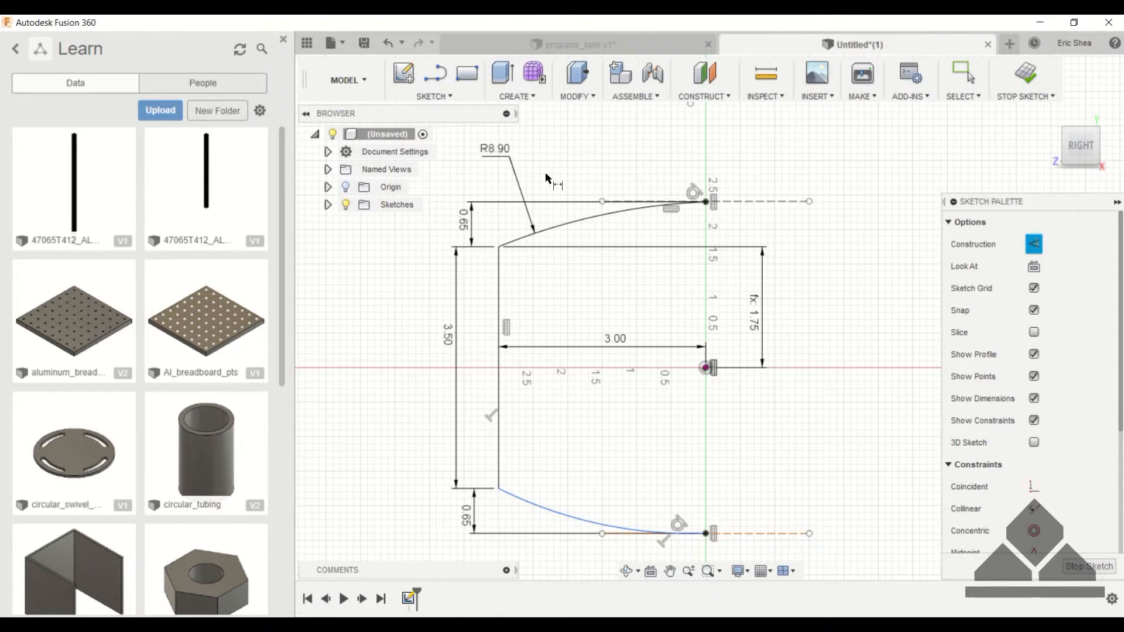
# - Dimension the lower arc's radius as 8.9 in, matching the upper arc
pyautogui.click(569, 514)
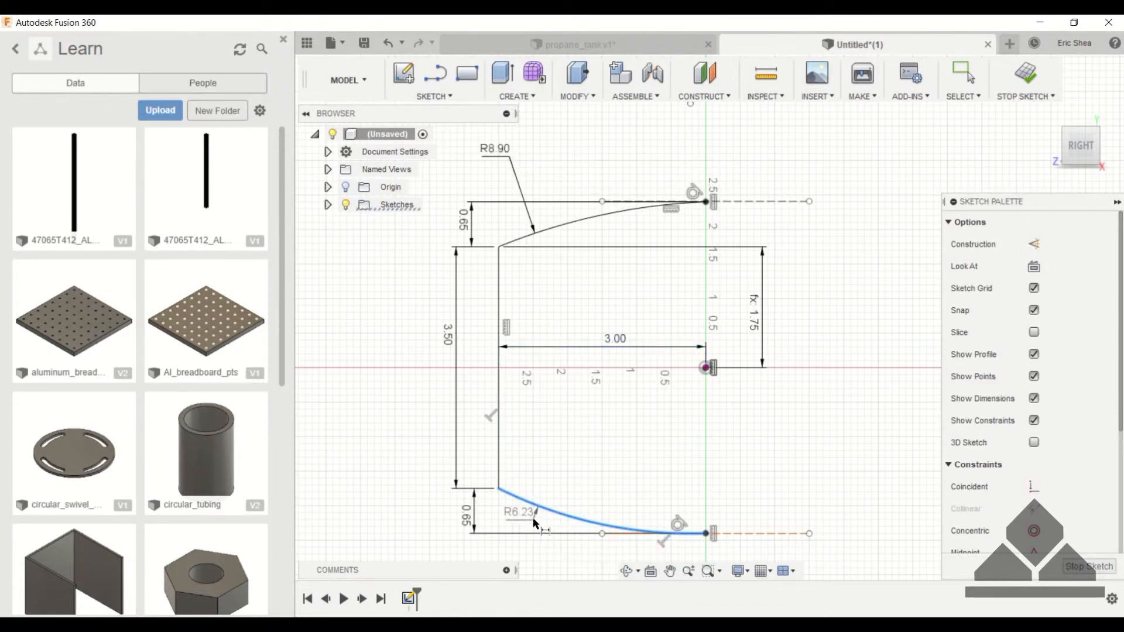
pyautogui.click(530, 524)
pyautogui.write('8')
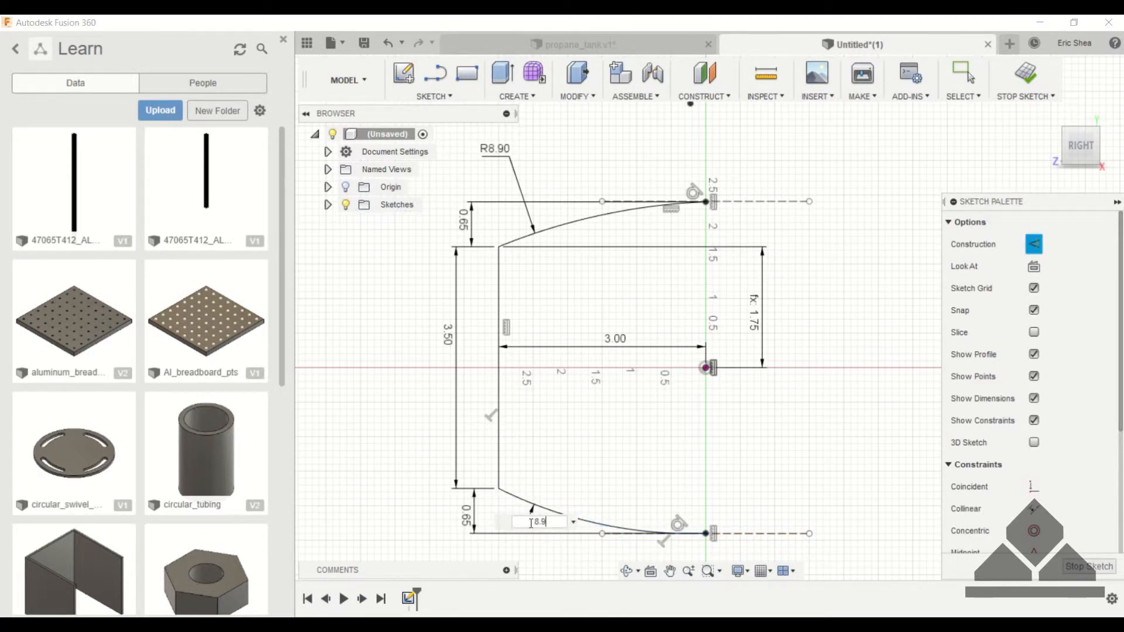
pyautogui.write('.9')
pyautogui.press('Return')
pyautogui.press('Escape')
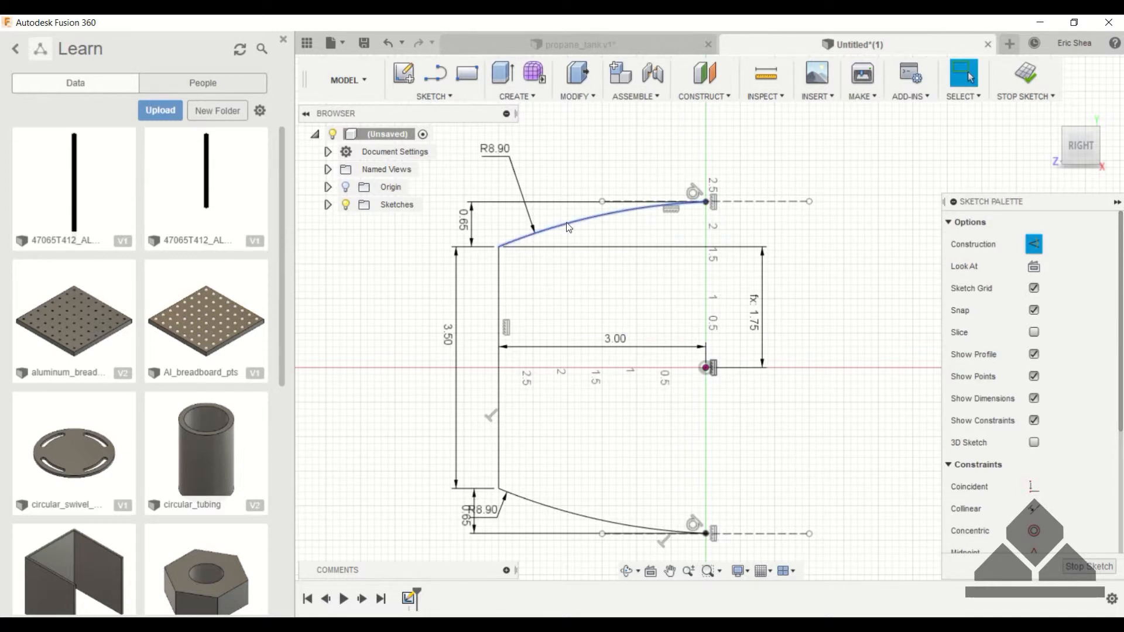
# - Offset the connected half profile inward by 0.1 in, with construction mode turned off so the new curves are solid
pyautogui.click(450, 99)
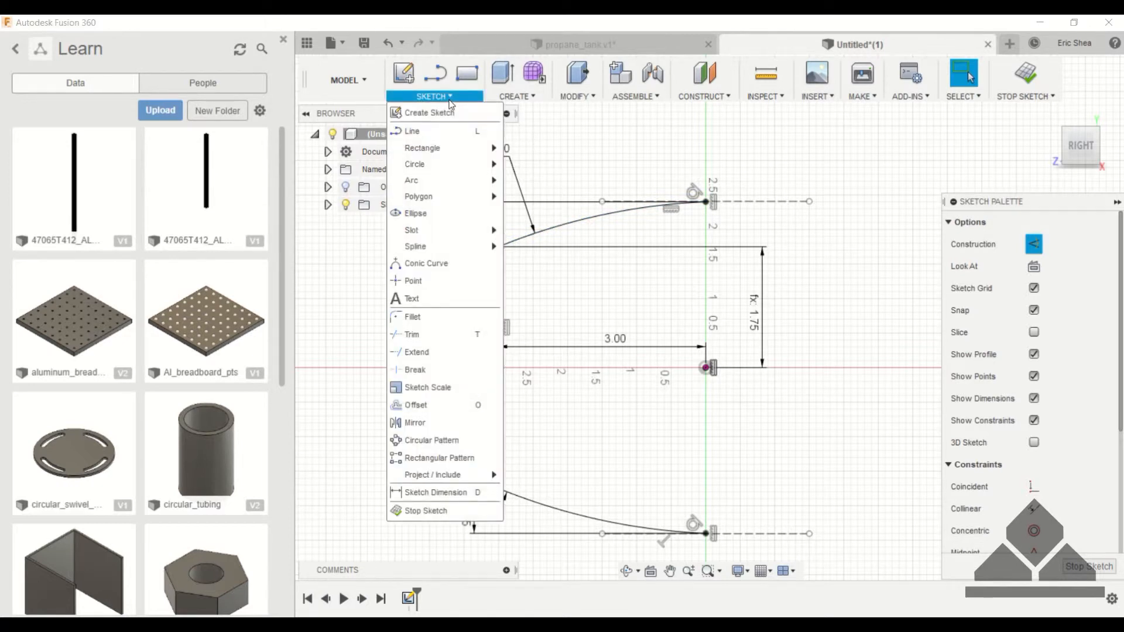
pyautogui.click(421, 412)
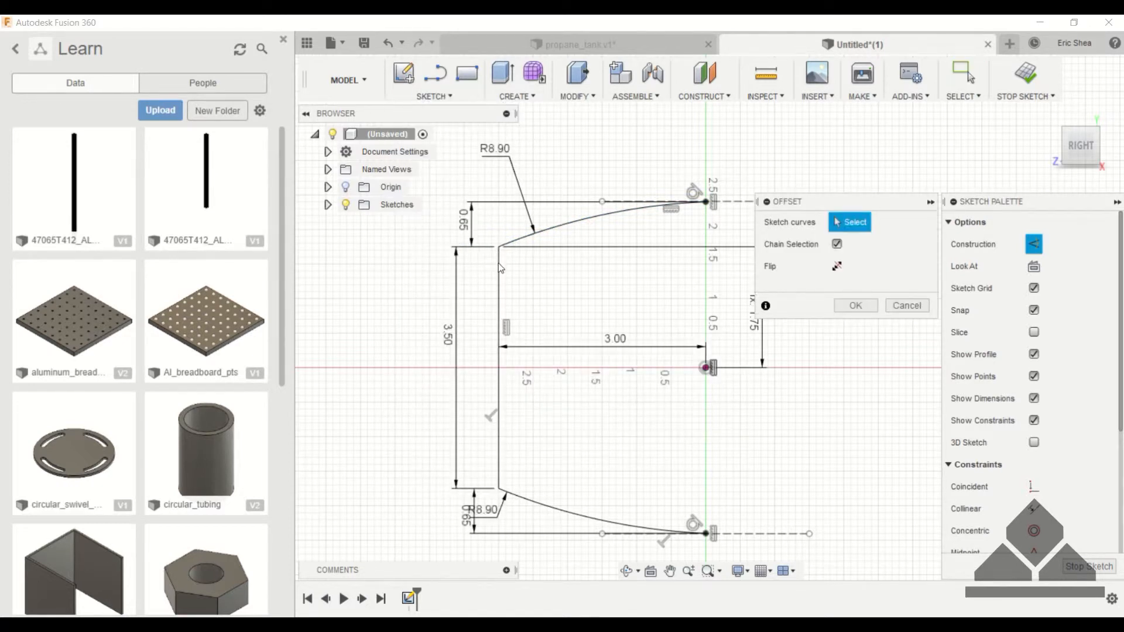
pyautogui.click(519, 240)
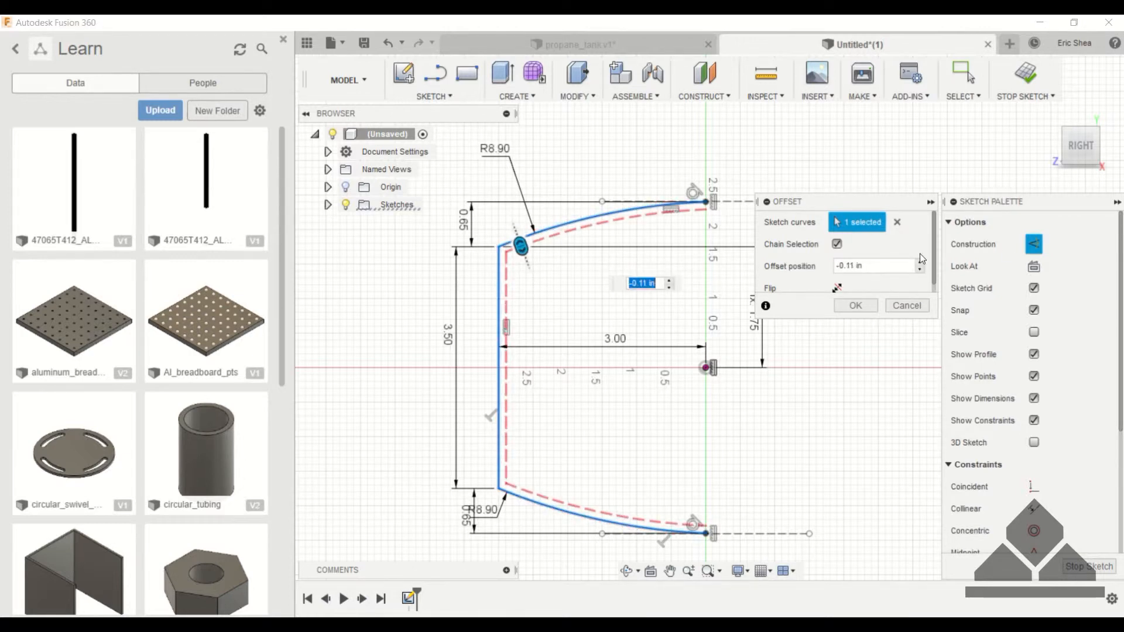
pyautogui.click(1034, 245)
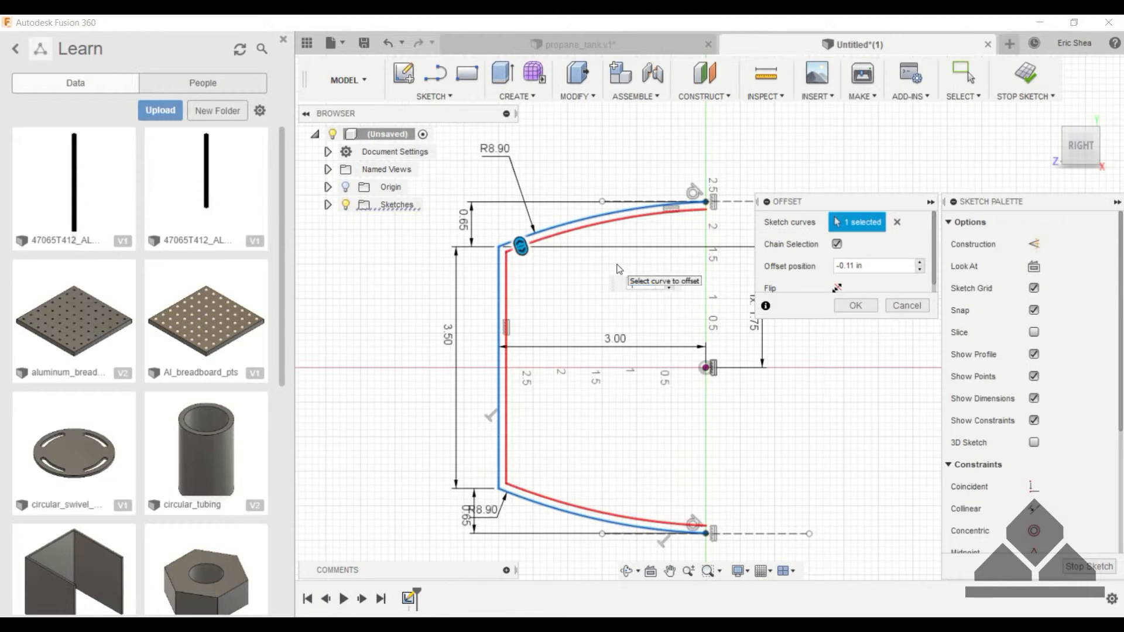
pyautogui.write('1')
pyautogui.press('Return')
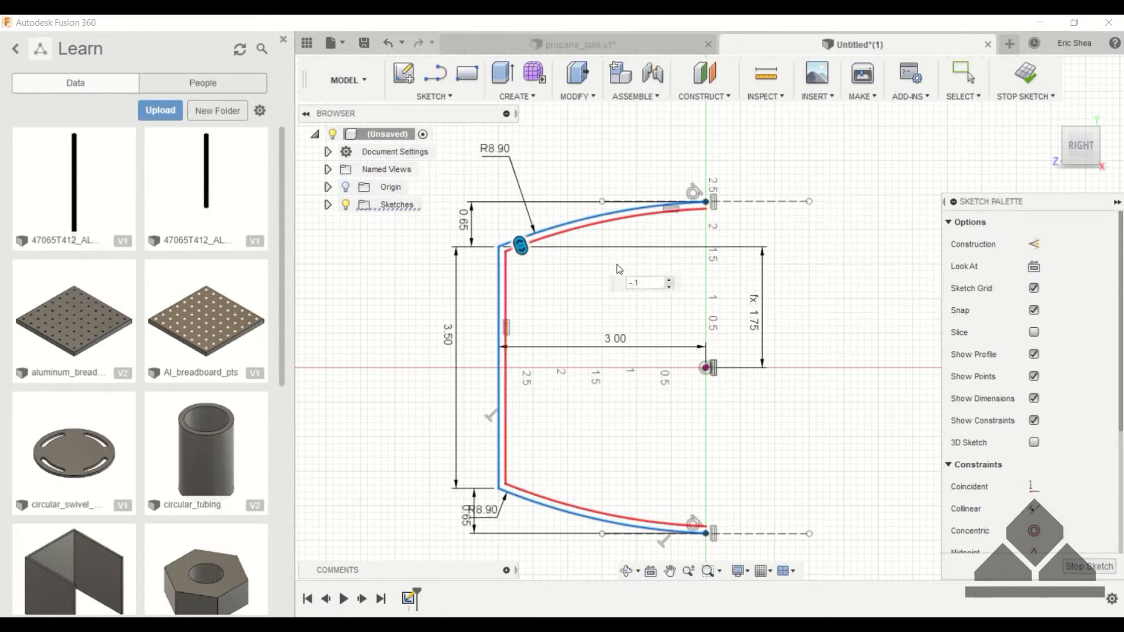
# - Examine where the offset arcs end relative to the vertical axis at both the upper and lower ends of the profile
pyautogui.scroll(6, 718, 202)
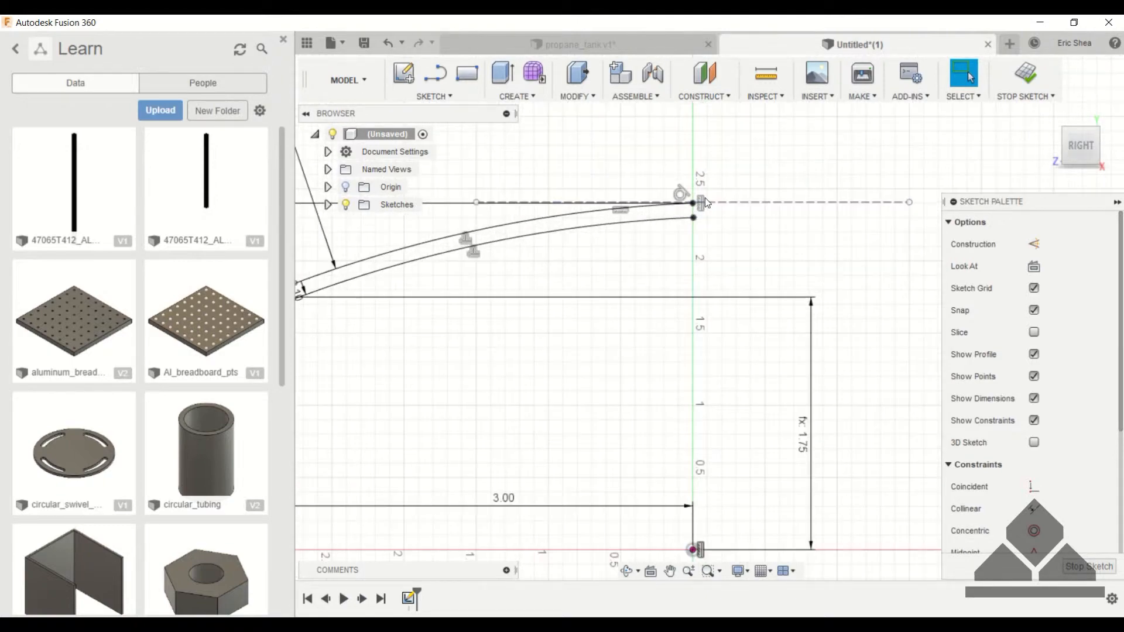
pyautogui.scroll(5, 689, 224)
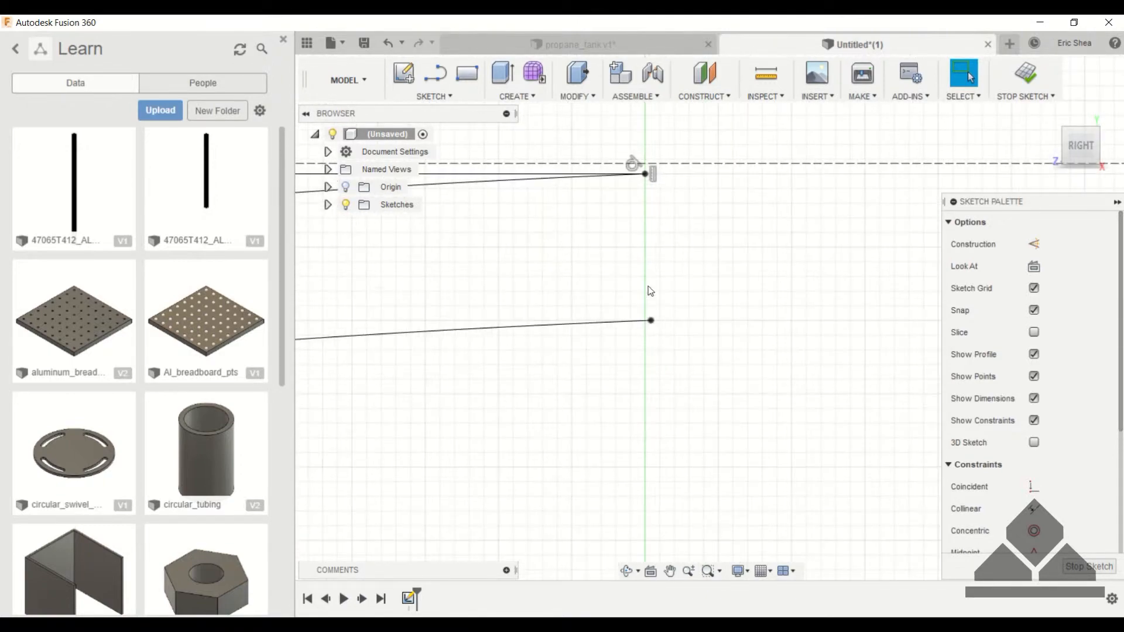
pyautogui.scroll(-10, 685, 326)
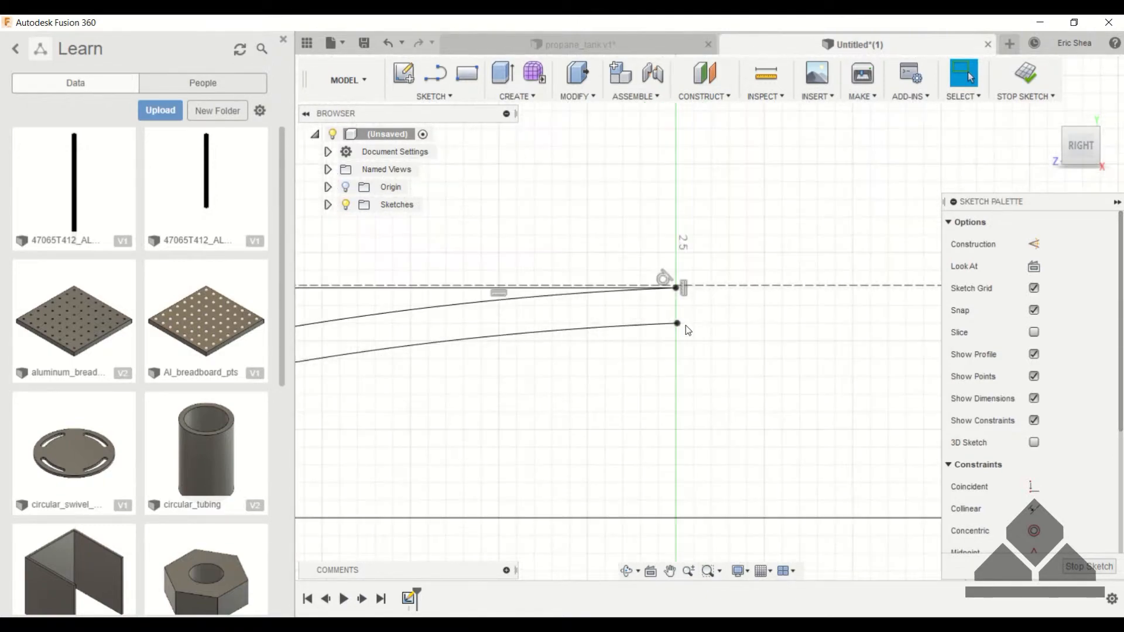
pyautogui.scroll(-3, 669, 437)
pyautogui.scroll(10, 662, 530)
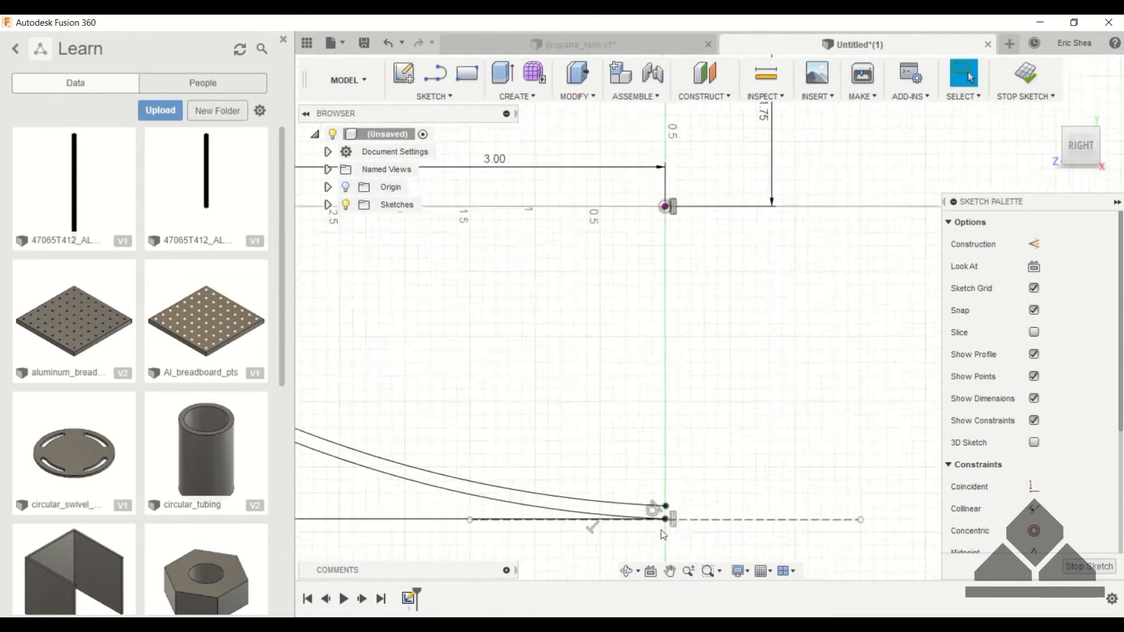
pyautogui.moveTo(669, 503); pyautogui.dragTo(660, 404, button='middle')
pyautogui.scroll(3, 660, 404)
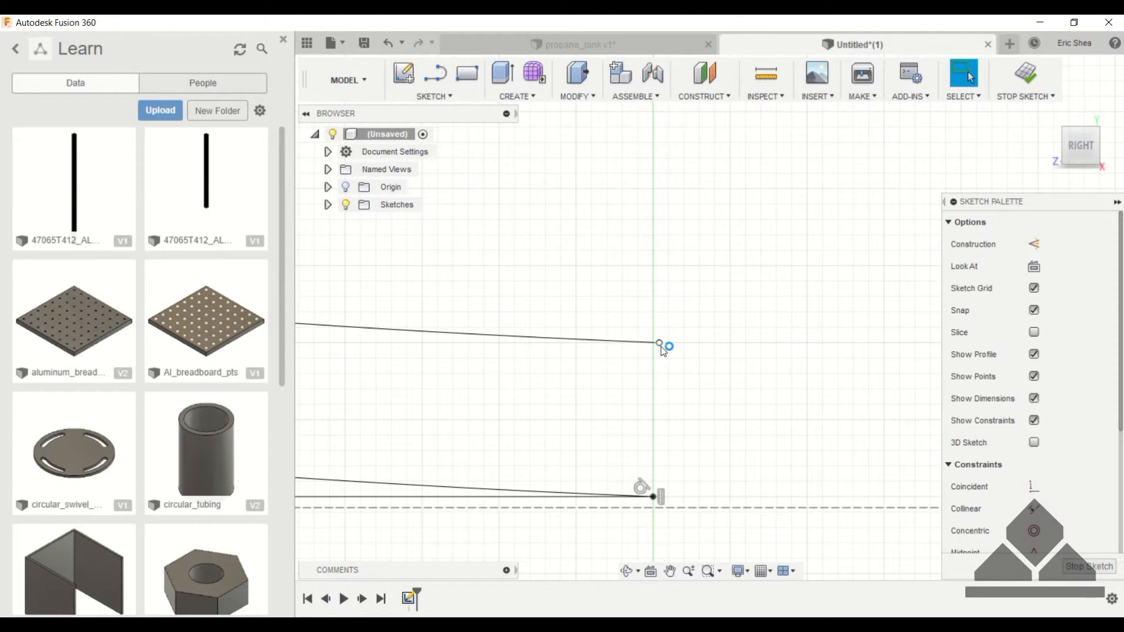
# - Try to close the profile's lower end with a line joining the outer arc's end point to the offset arc's end point
pyautogui.click(438, 76)
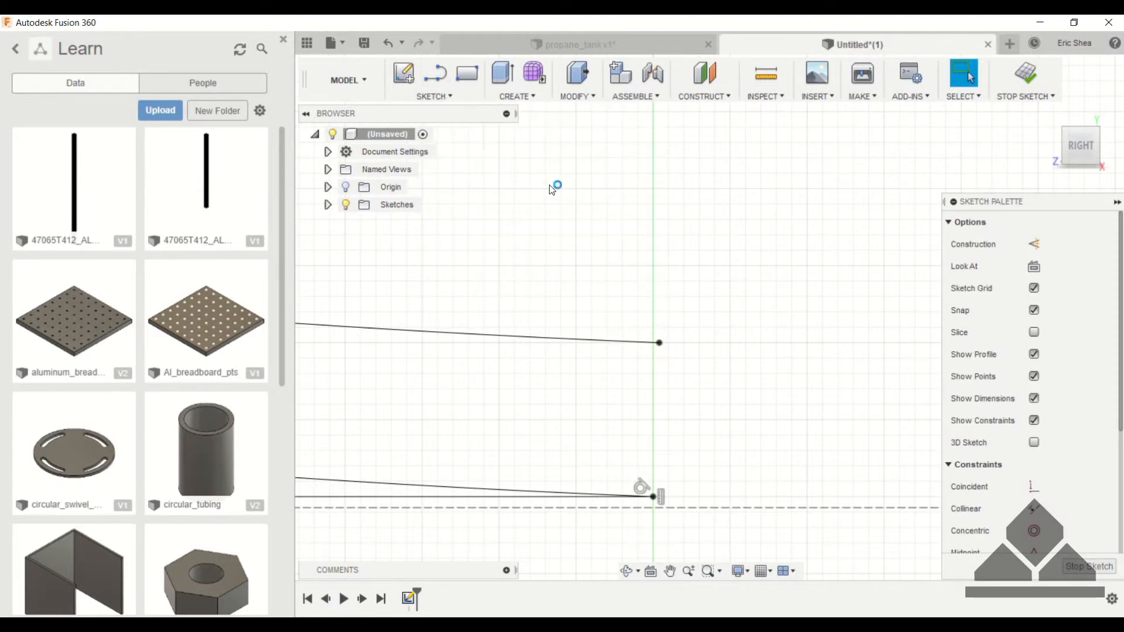
pyautogui.click(435, 74)
pyautogui.click(653, 497)
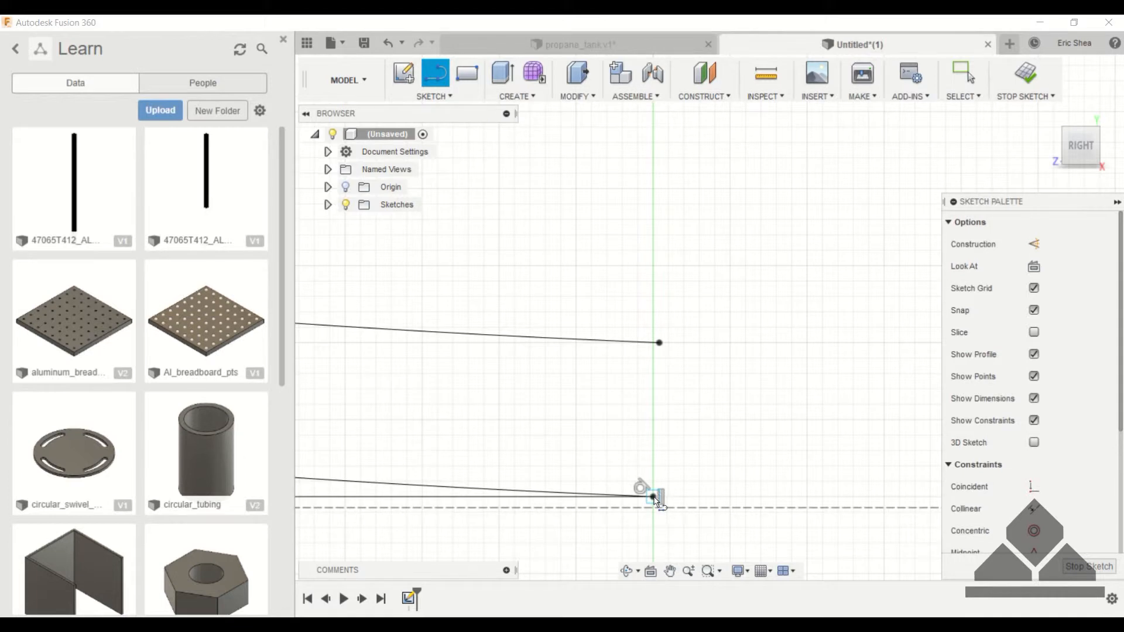
pyautogui.click(660, 343)
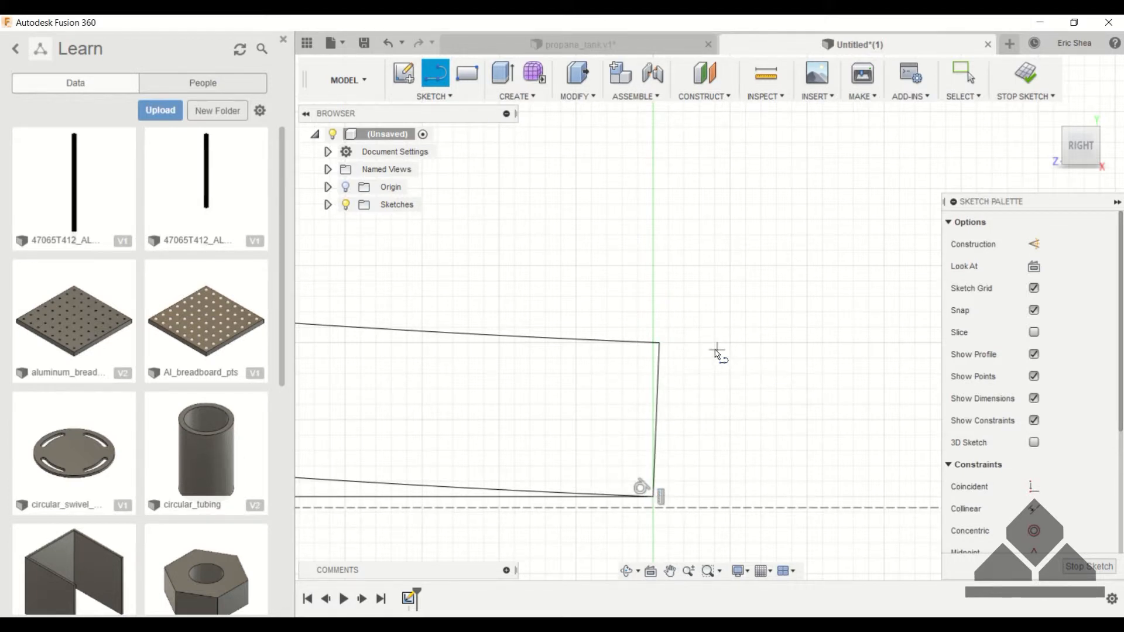
pyautogui.press('Escape')
pyautogui.click(659, 376)
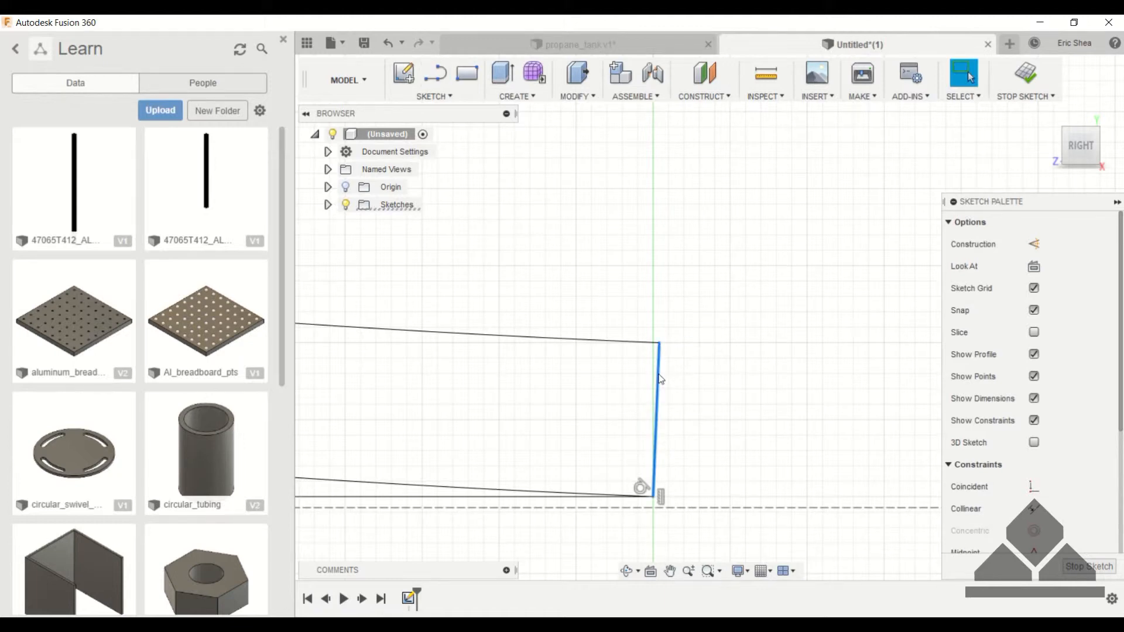
pyautogui.press('Delete')
# - Draw a vertical line along the axis from the lower outer arc's end point up to the offset arc
pyautogui.press('l')
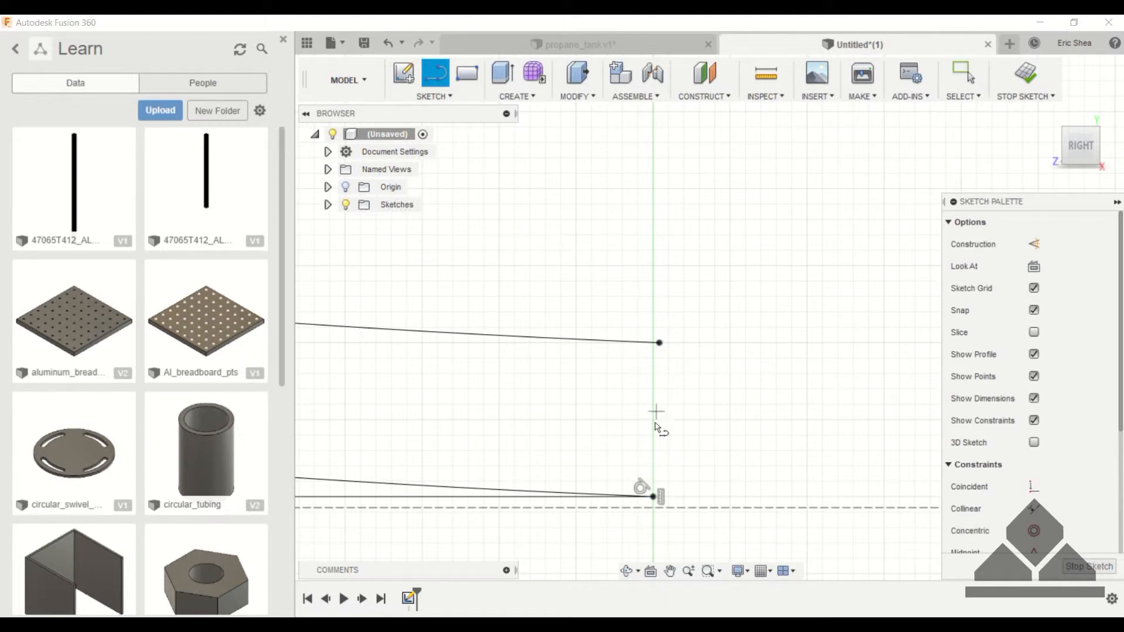
pyautogui.click(654, 496)
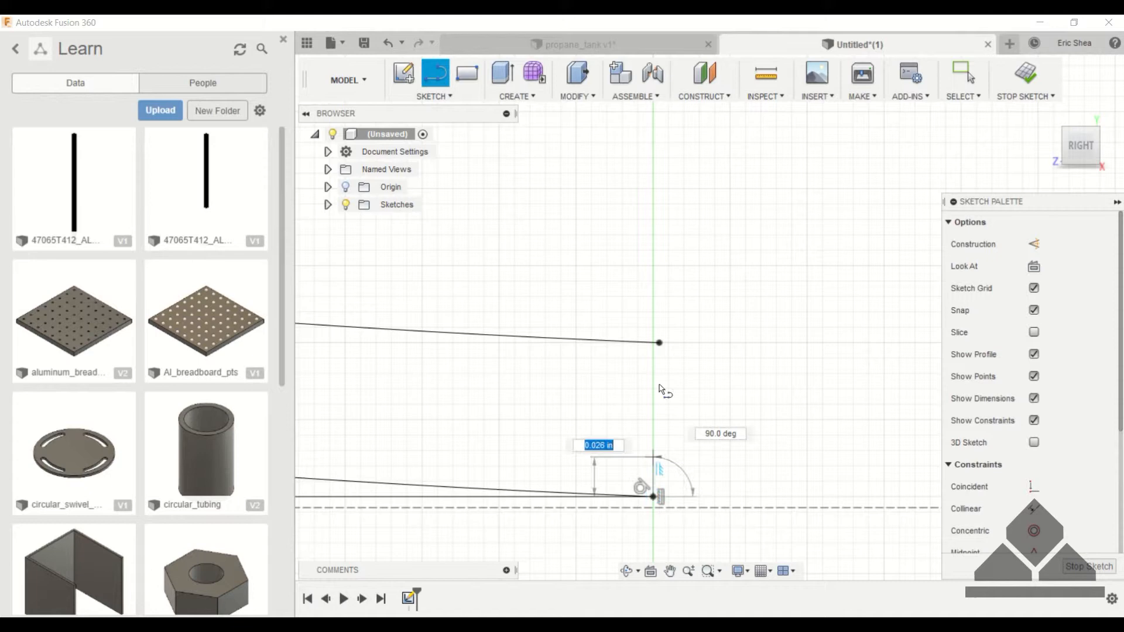
pyautogui.click(654, 346)
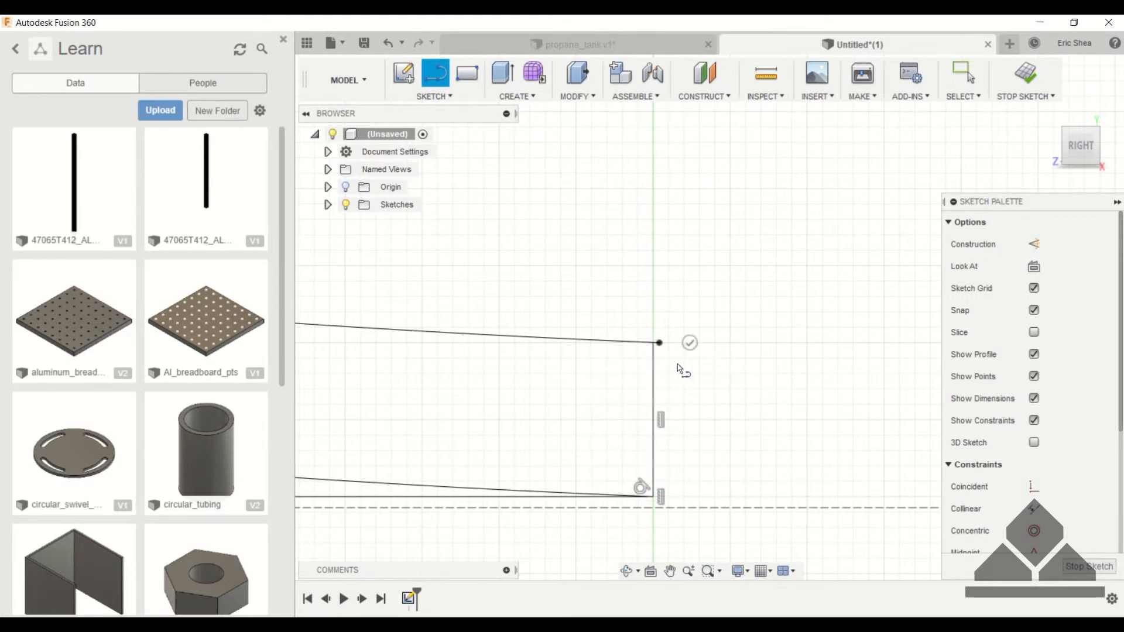
pyautogui.press('Escape')
# - Trim the short piece of the lower offset arc that extends past the vertical closing line
pyautogui.scroll(3, 655, 337)
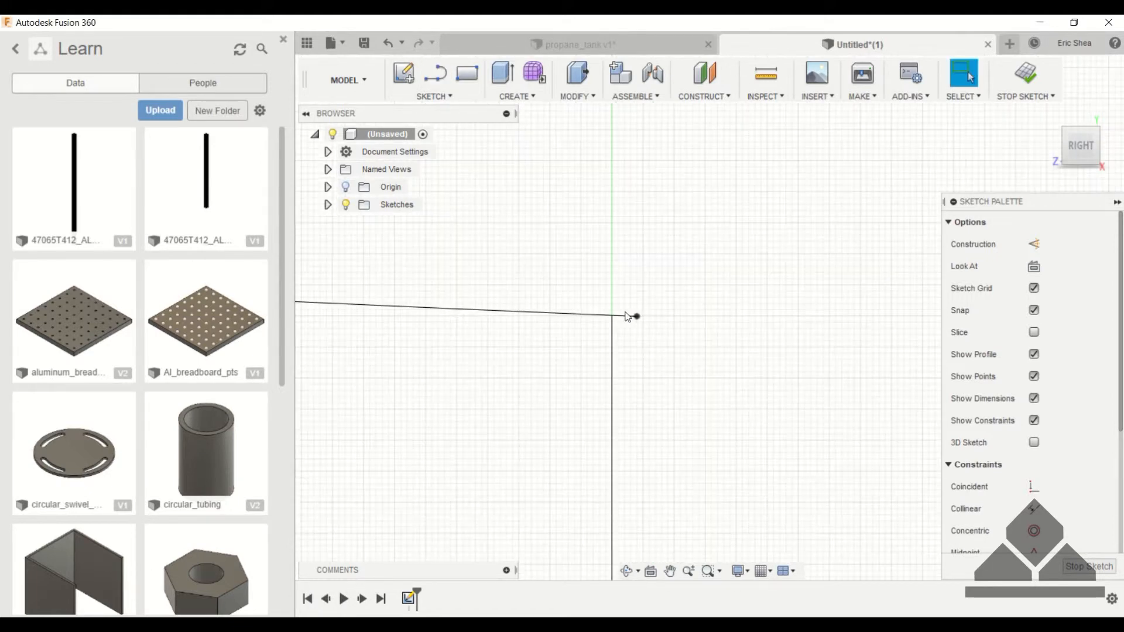
pyautogui.click(431, 96)
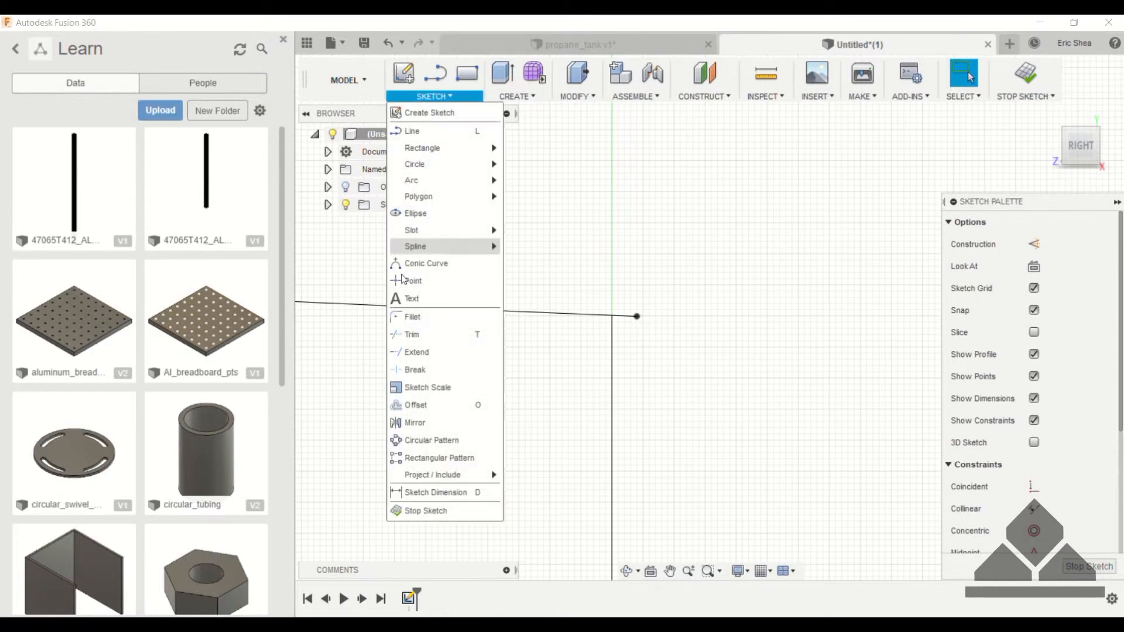
pyautogui.click(412, 328)
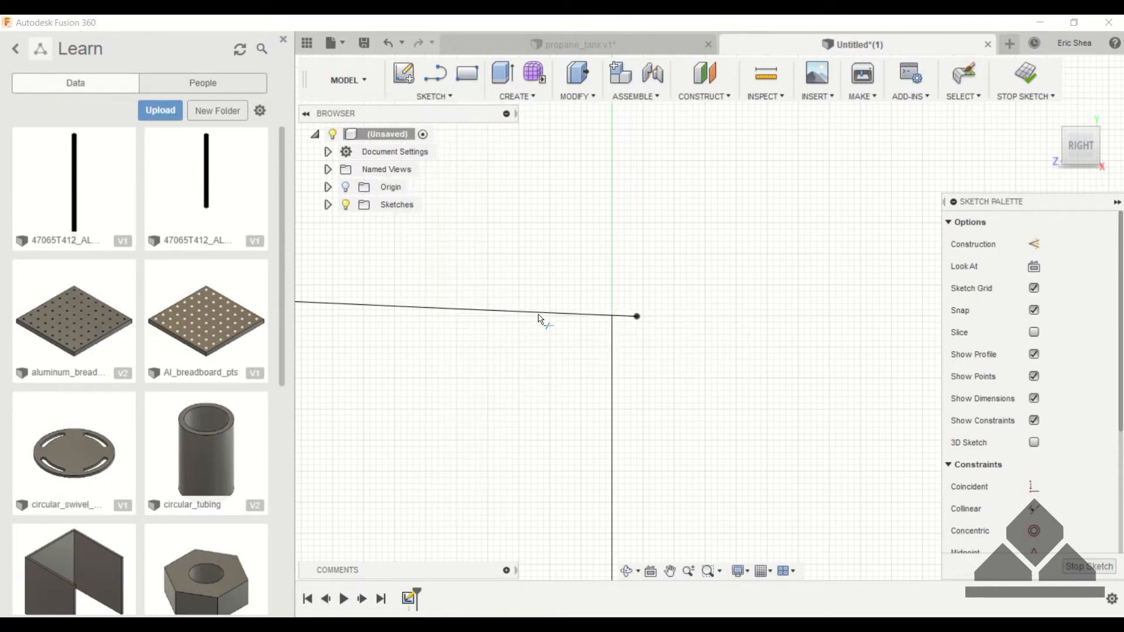
pyautogui.click(627, 317)
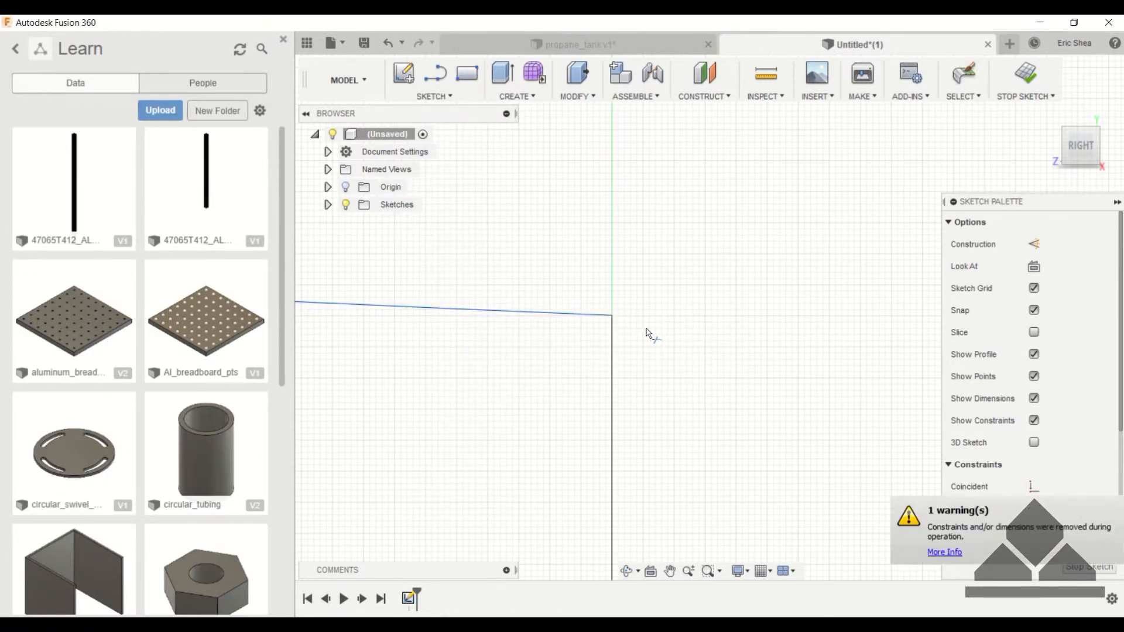
pyautogui.scroll(-4, 662, 336)
pyautogui.moveTo(662, 337); pyautogui.dragTo(706, 256, button='middle')
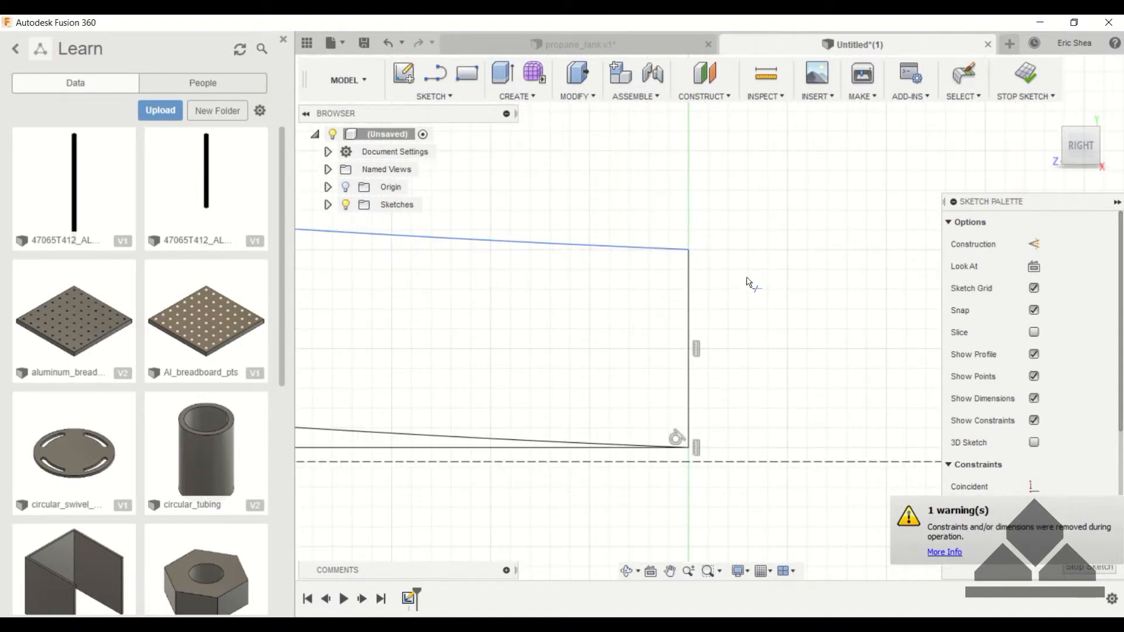
pyautogui.press('Escape')
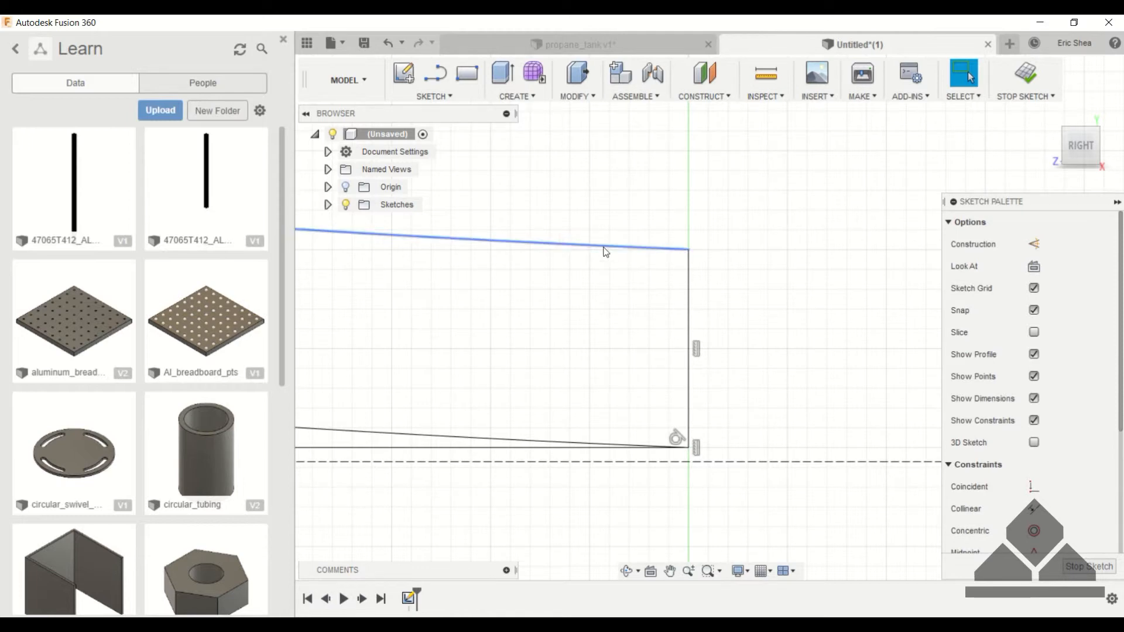
# - Draw a vertical line along the axis from the upper outer arc's end point down to the offset arc
pyautogui.scroll(-3, 748, 295)
pyautogui.scroll(-6, 747, 288)
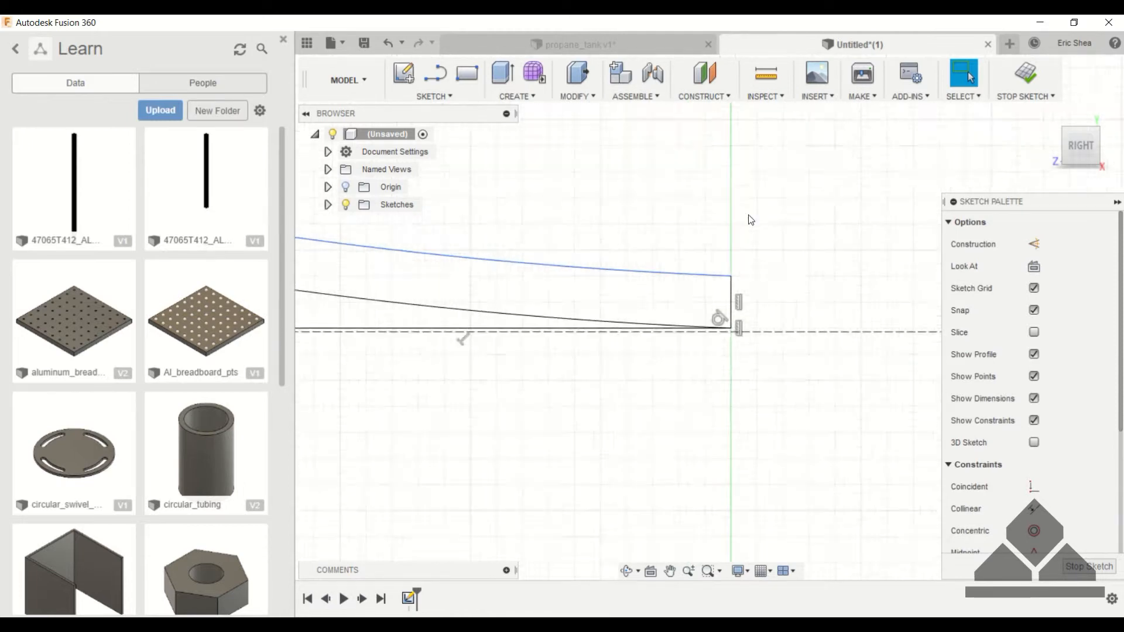
pyautogui.moveTo(703, 359); pyautogui.dragTo(633, 537, button='middle')
pyautogui.scroll(-1, 650, 469)
pyautogui.scroll(-3, 680, 289)
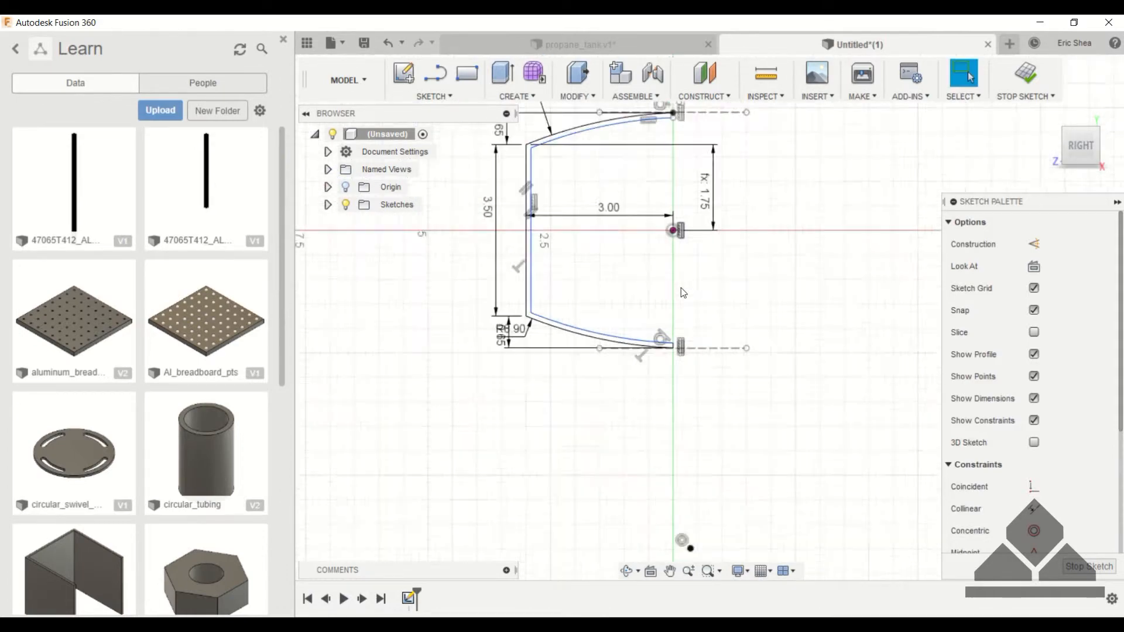
pyautogui.moveTo(681, 287); pyautogui.dragTo(669, 465, button='middle')
pyautogui.scroll(5, 699, 267)
pyautogui.scroll(3, 592, 286)
pyautogui.scroll(4, 621, 293)
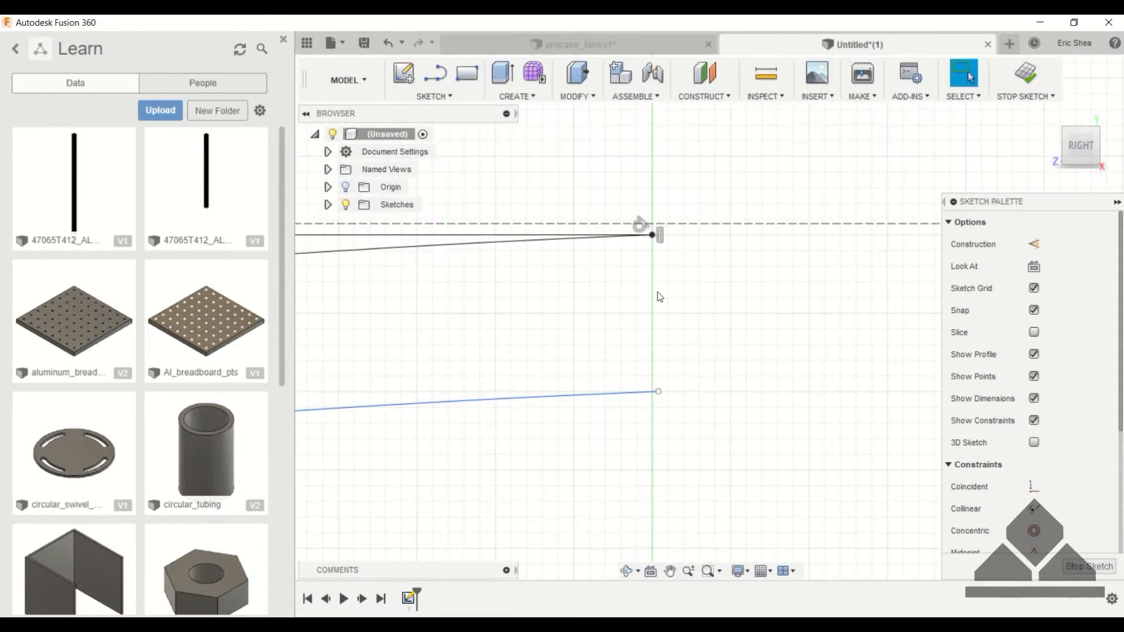
pyautogui.click(437, 75)
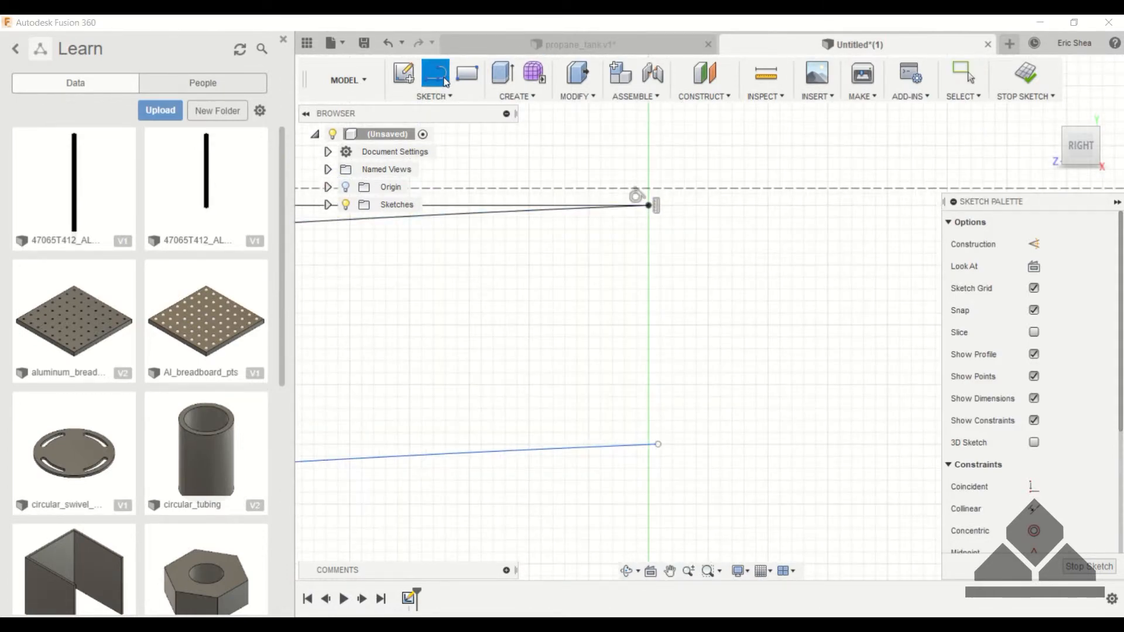
pyautogui.click(649, 205)
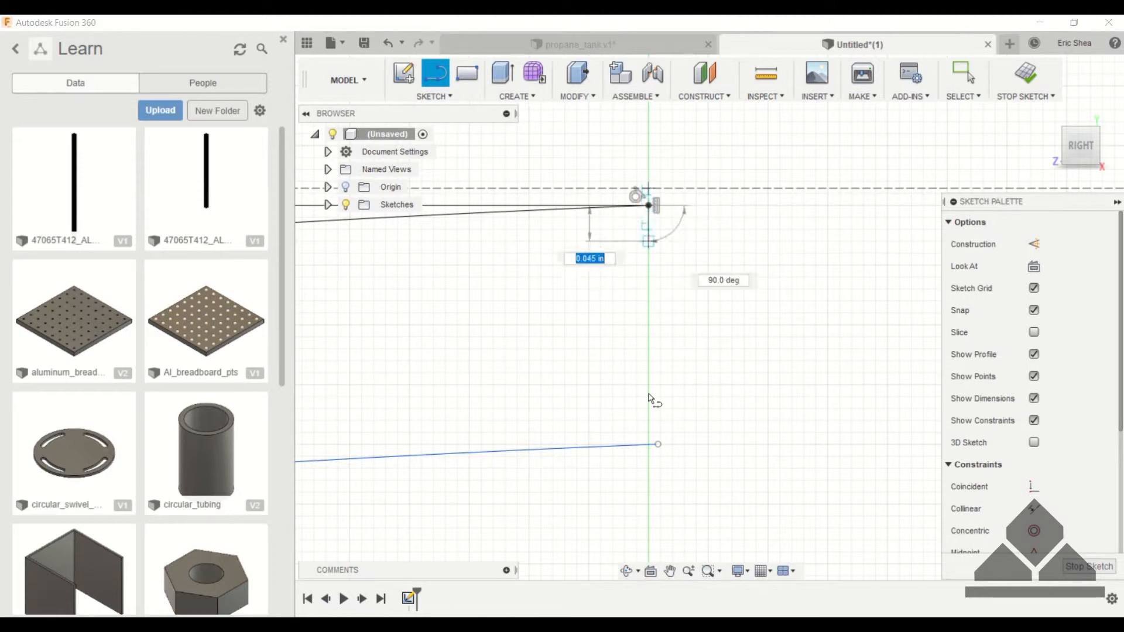
pyautogui.click(649, 445)
pyautogui.scroll(4, 690, 431)
pyautogui.press('Escape')
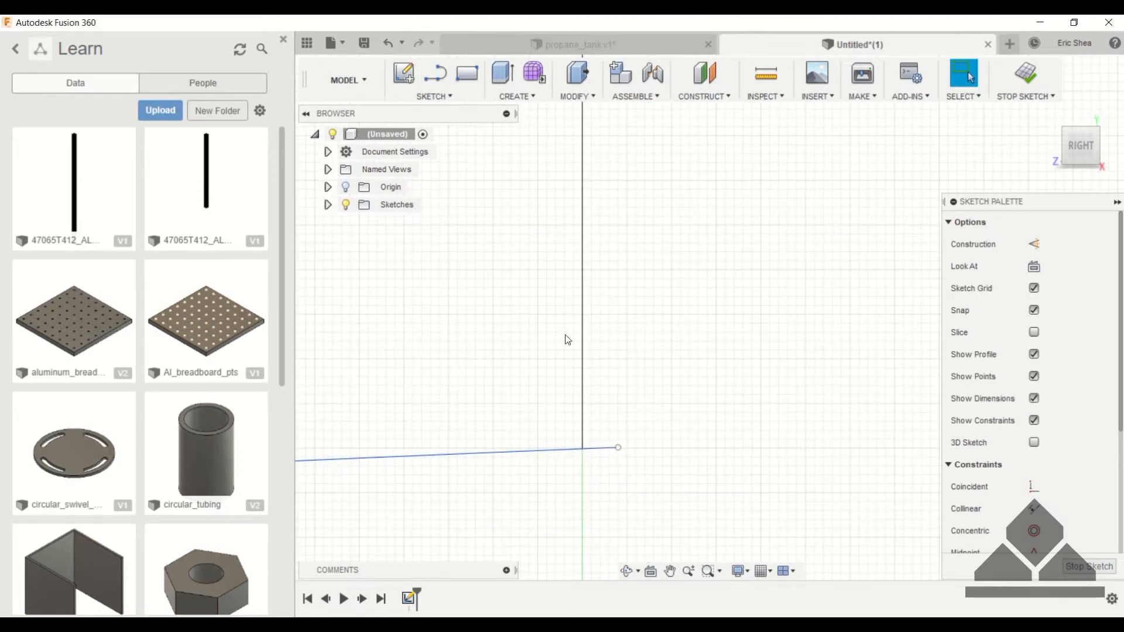
# - Trim the short piece of the upper offset arc that extends past the vertical closing line
pyautogui.click(434, 96)
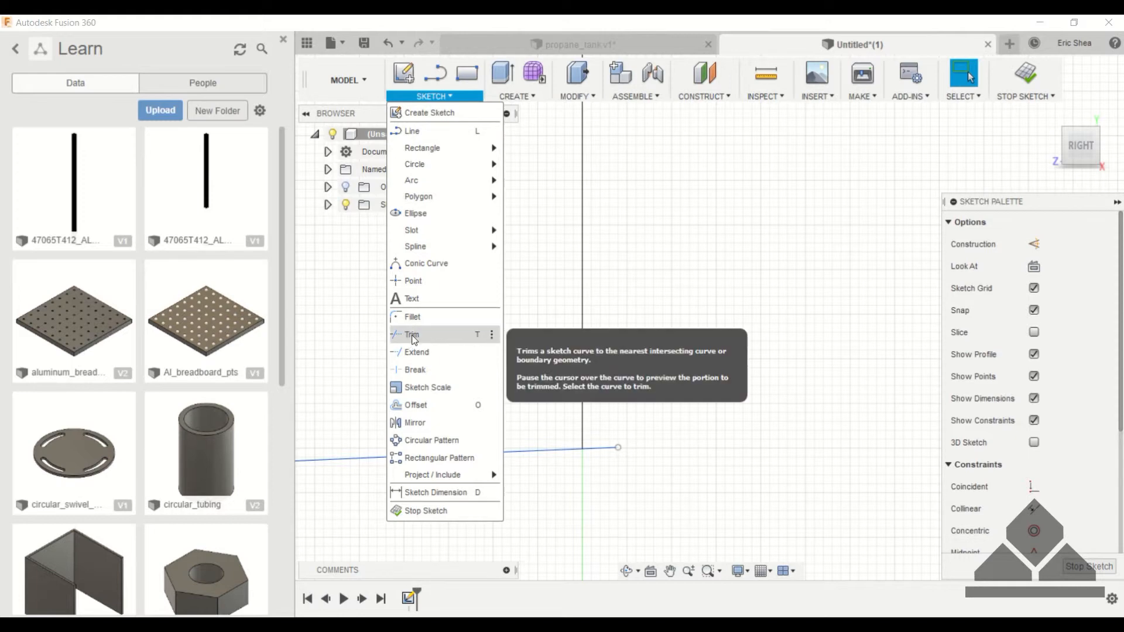
pyautogui.click(412, 334)
pyautogui.click(603, 449)
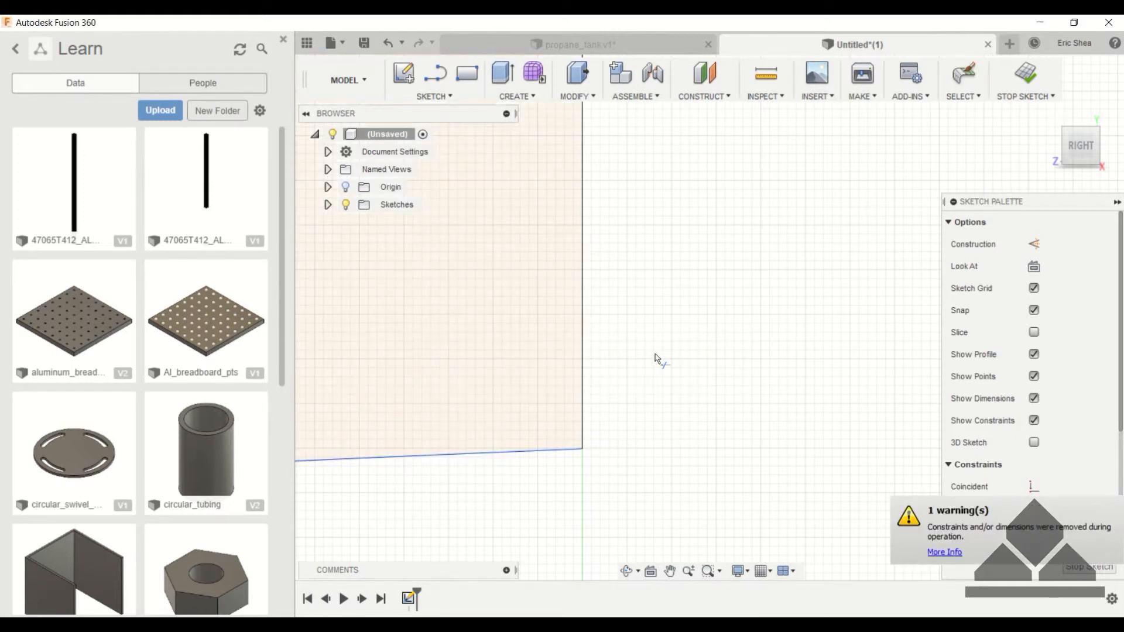
pyautogui.scroll(-8, 655, 354)
pyautogui.press('Escape')
# - Dimension the wall thickness between the outer arc and the offset arc at the profile's upper end
pyautogui.press('d')
pyautogui.moveTo(656, 354); pyautogui.dragTo(766, 348, button='middle')
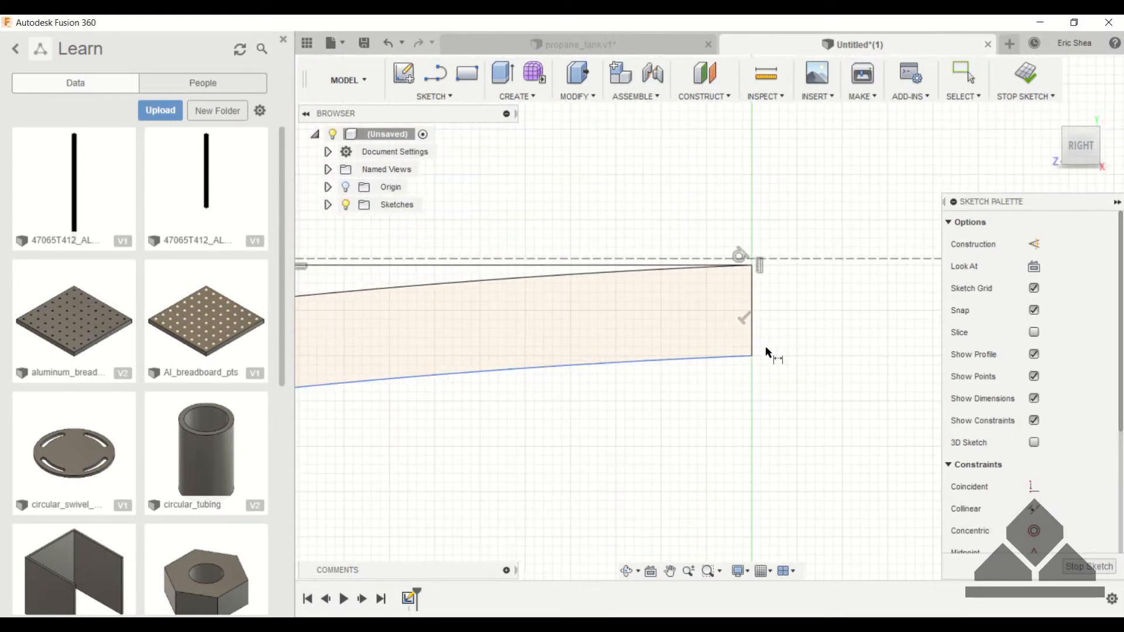
pyautogui.click(599, 275)
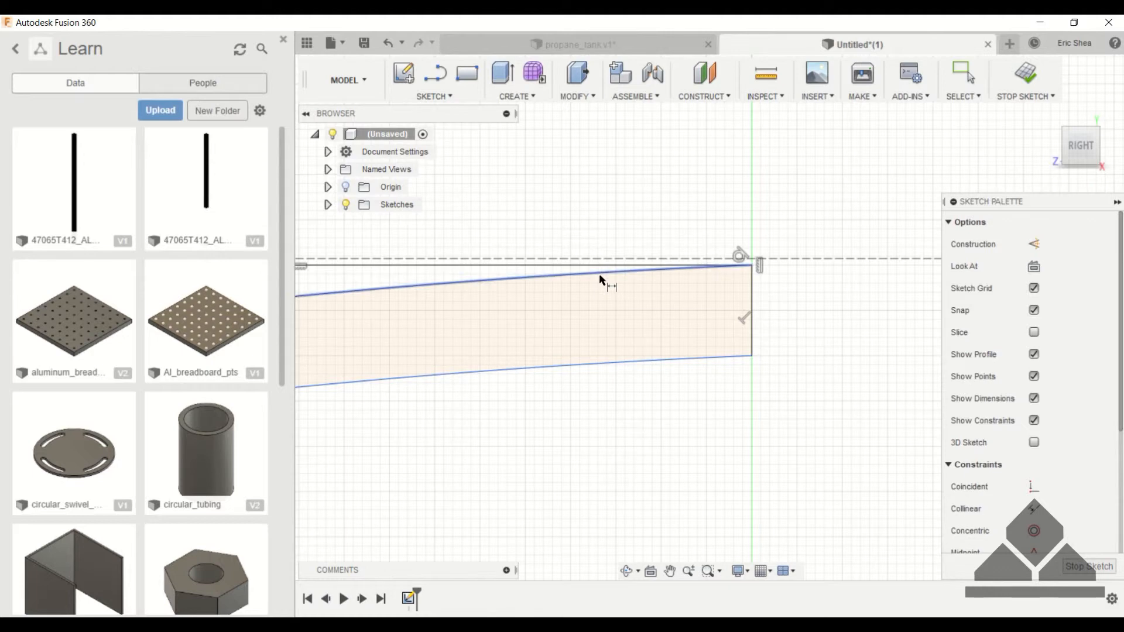
pyautogui.click(623, 360)
pyautogui.click(810, 305)
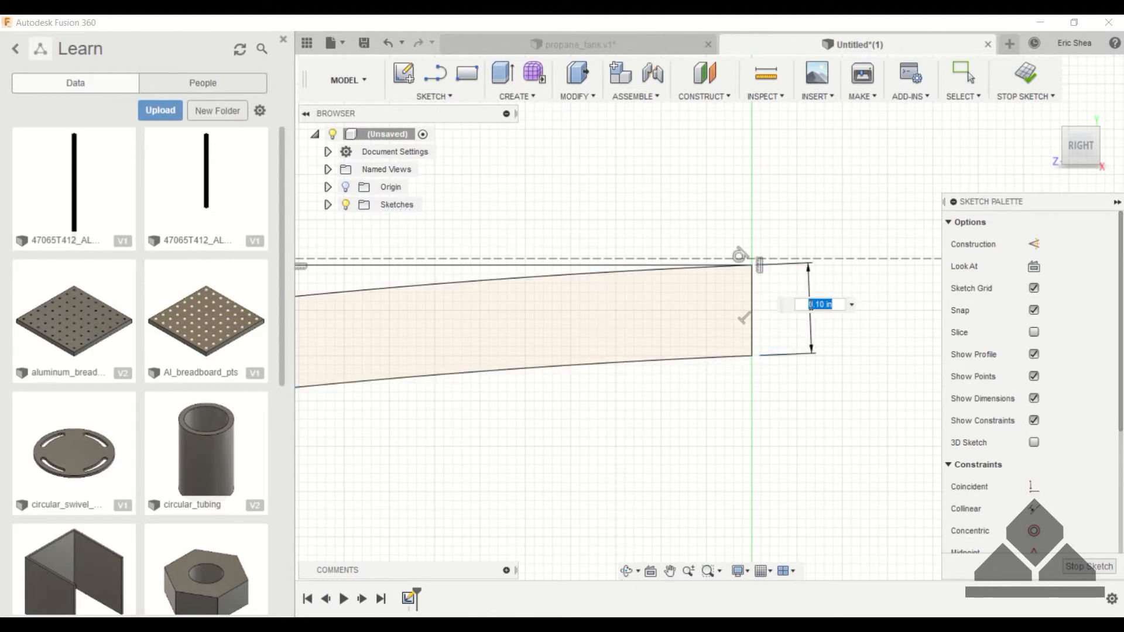
pyautogui.press('Return')
# - Dimension the wall thickness between the straight outer side line and its offset line
pyautogui.scroll(-5, 620, 420)
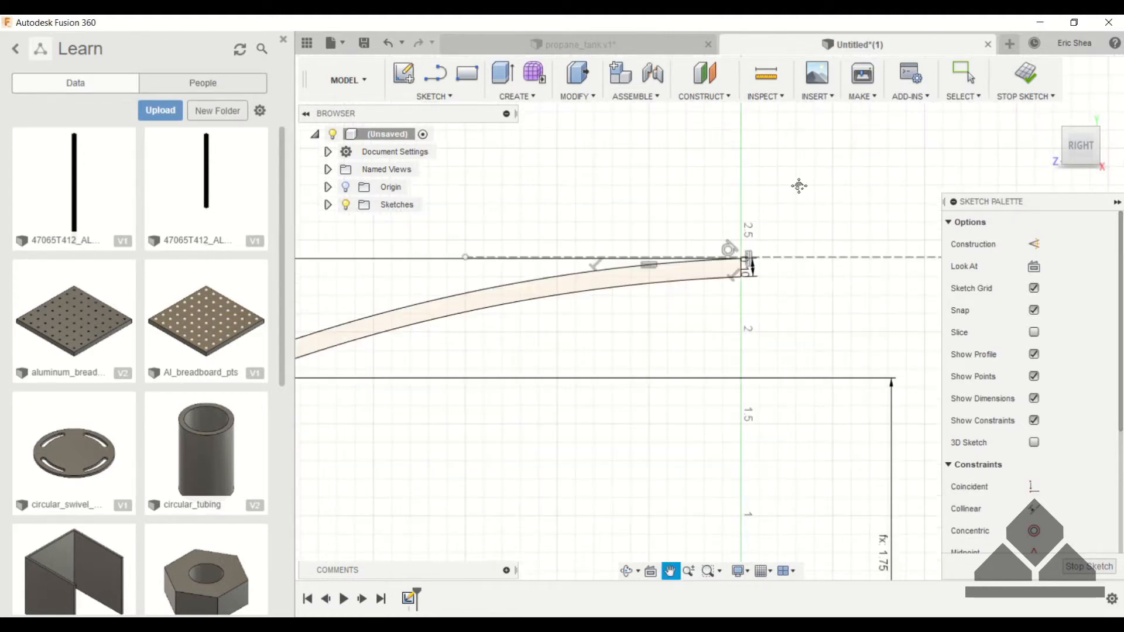
pyautogui.scroll(3, 464, 329)
pyautogui.click(517, 309)
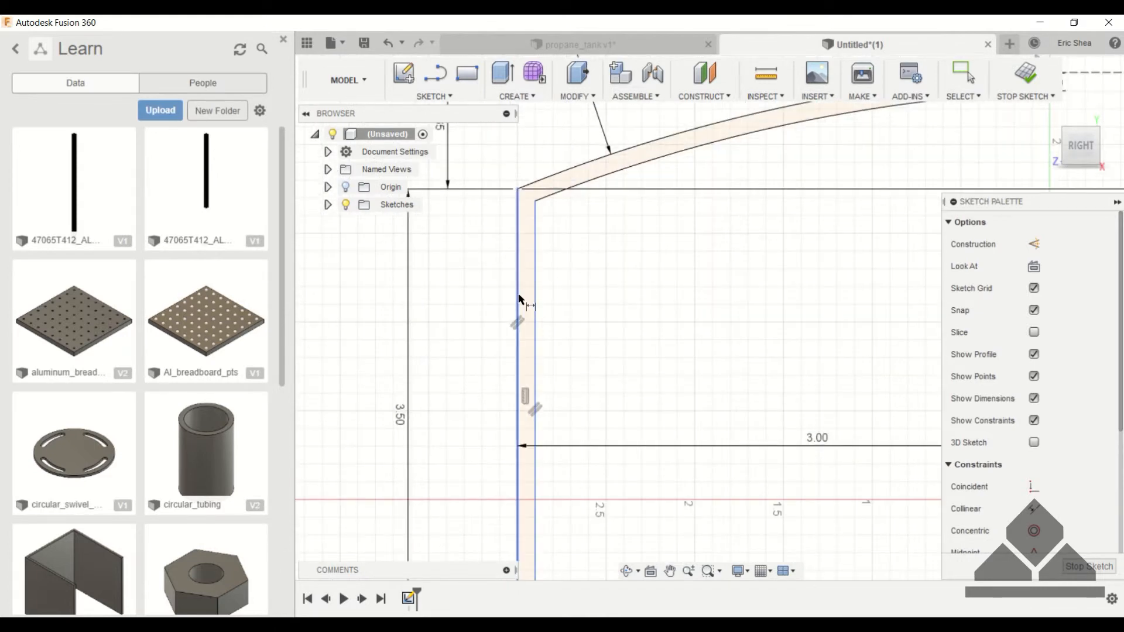
pyautogui.click(535, 304)
pyautogui.click(577, 305)
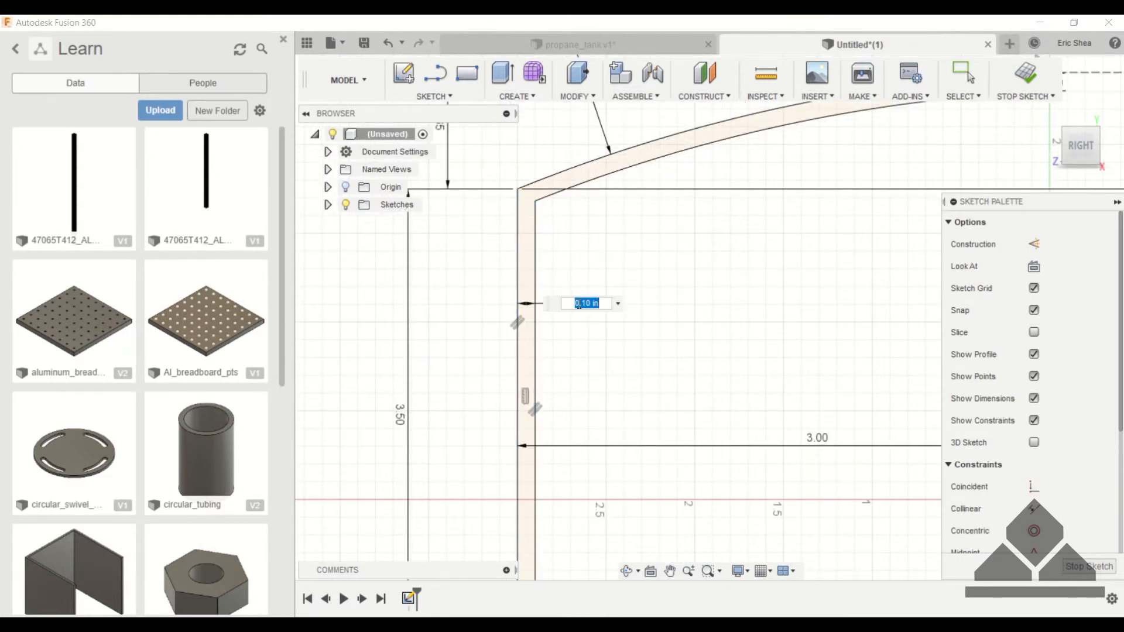
pyautogui.press('Return')
# - Dimension the wall thickness between the lower outer arc and its offset arc
pyautogui.scroll(-3, 577, 305)
pyautogui.scroll(4, 618, 365)
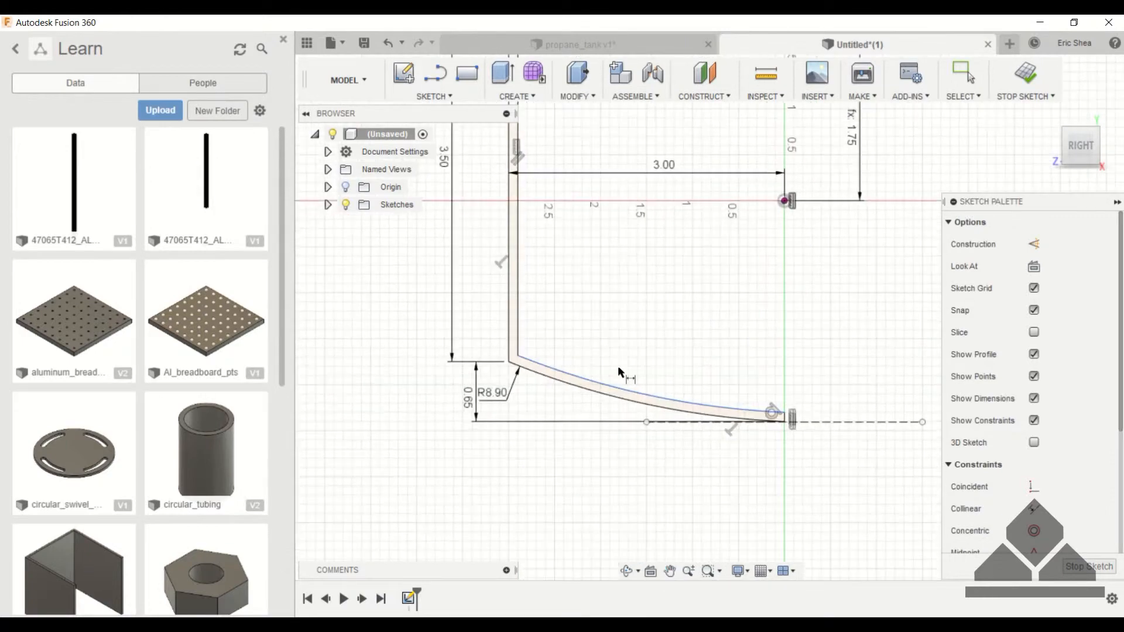
pyautogui.click(636, 429)
pyautogui.click(647, 417)
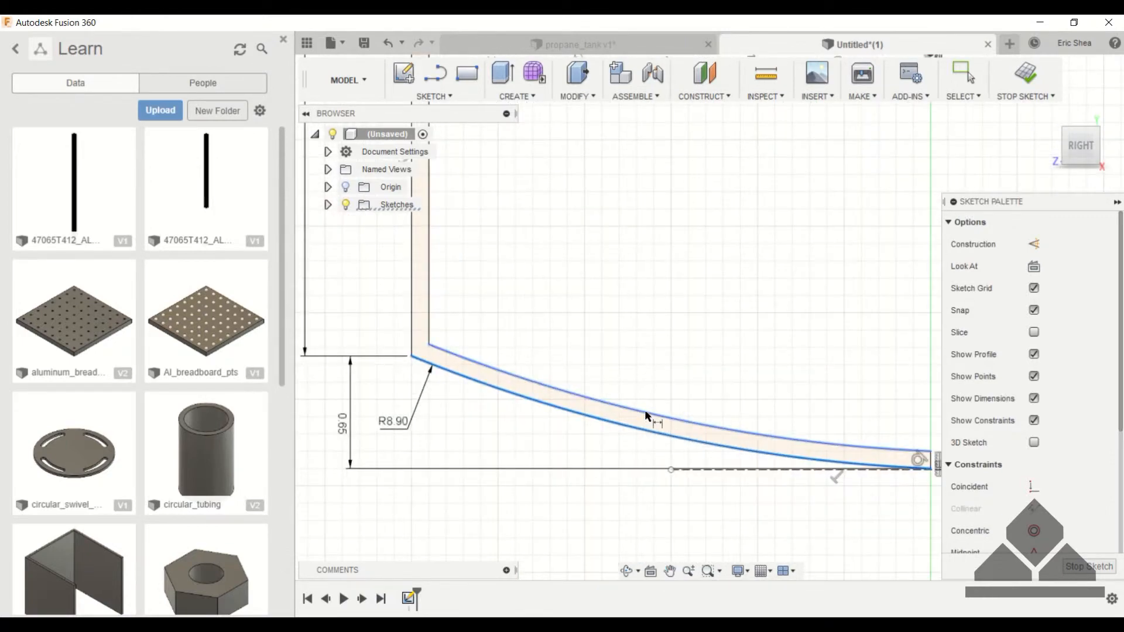
pyautogui.click(674, 392)
pyautogui.press('Return')
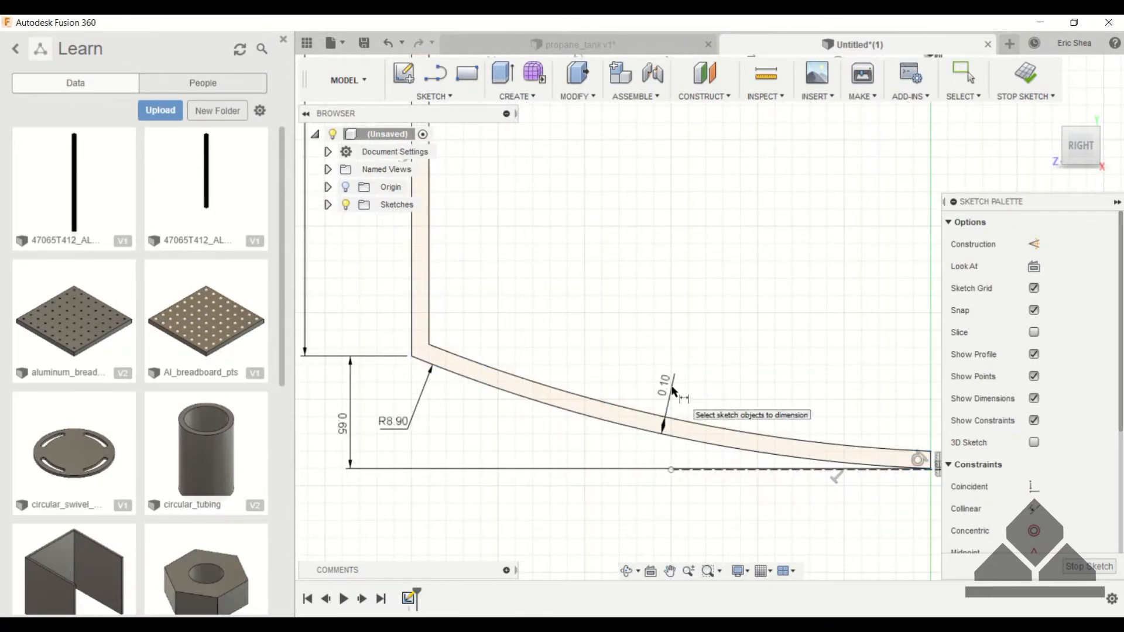
# - Leave the dimension command and finish the half-profile sketch
pyautogui.scroll(-3, 799, 343)
pyautogui.scroll(-1, 789, 301)
pyautogui.moveTo(788, 302)
pyautogui.mouseDown(button='middle')
pyautogui.moveTo(664, 360)
pyautogui.moveTo(673, 357)
pyautogui.moveTo(669, 396)
pyautogui.mouseUp(button='middle')
pyautogui.press('Escape')
pyautogui.scroll(-2, 673, 351)
pyautogui.scroll(1, 671, 375)
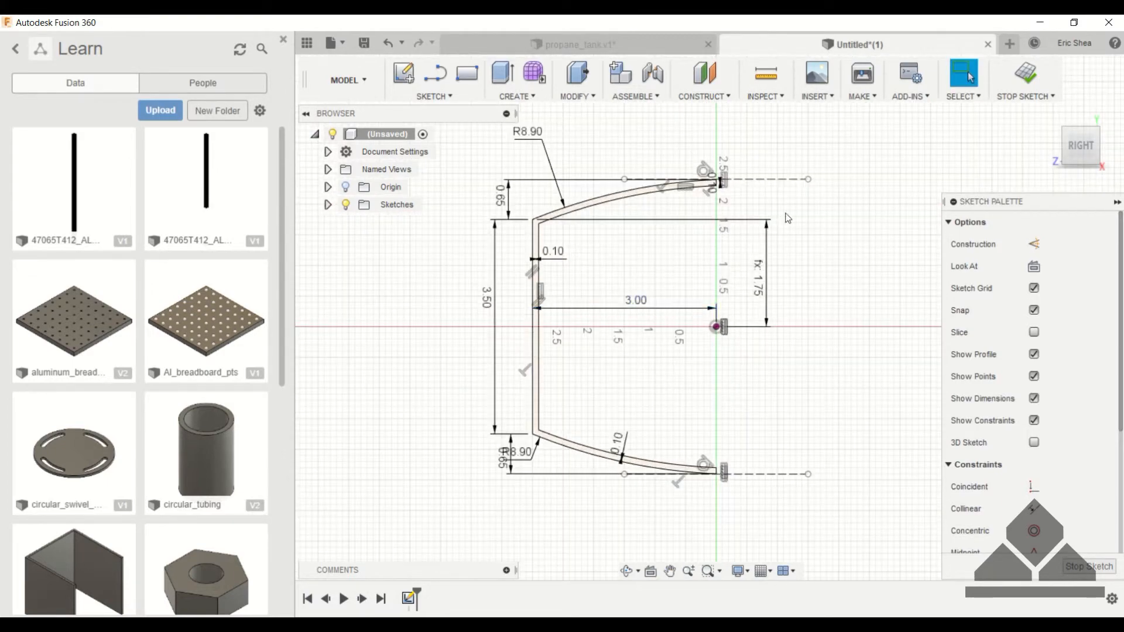
pyautogui.click(1028, 78)
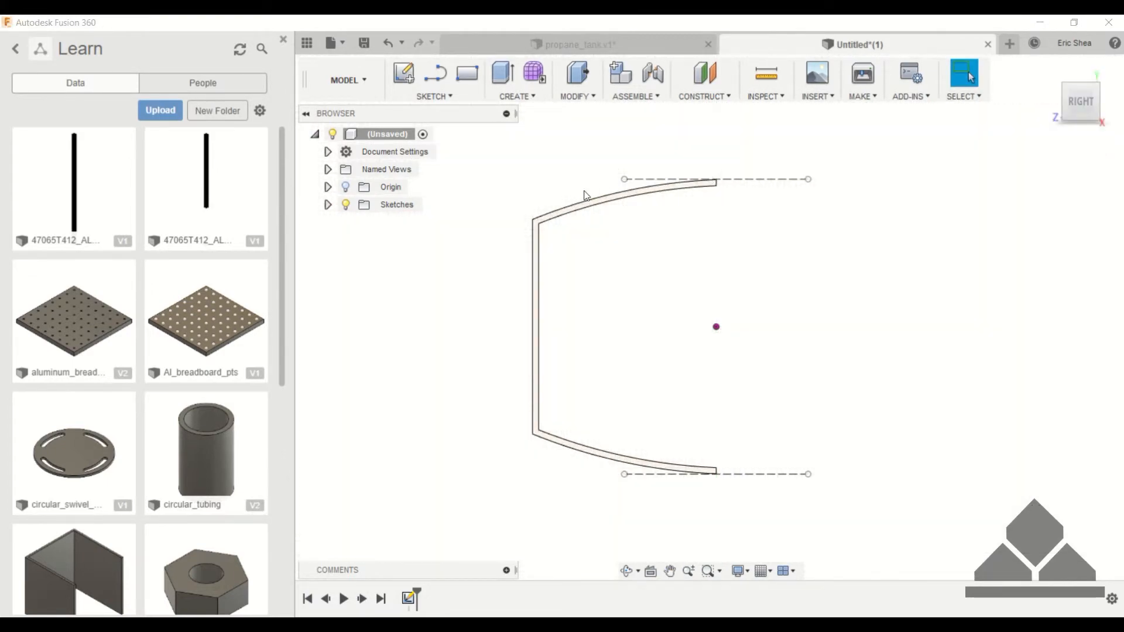
# - Set up a Revolve of the closed wall profile around the vertical Y axis as a new body
pyautogui.scroll(3, 572, 209)
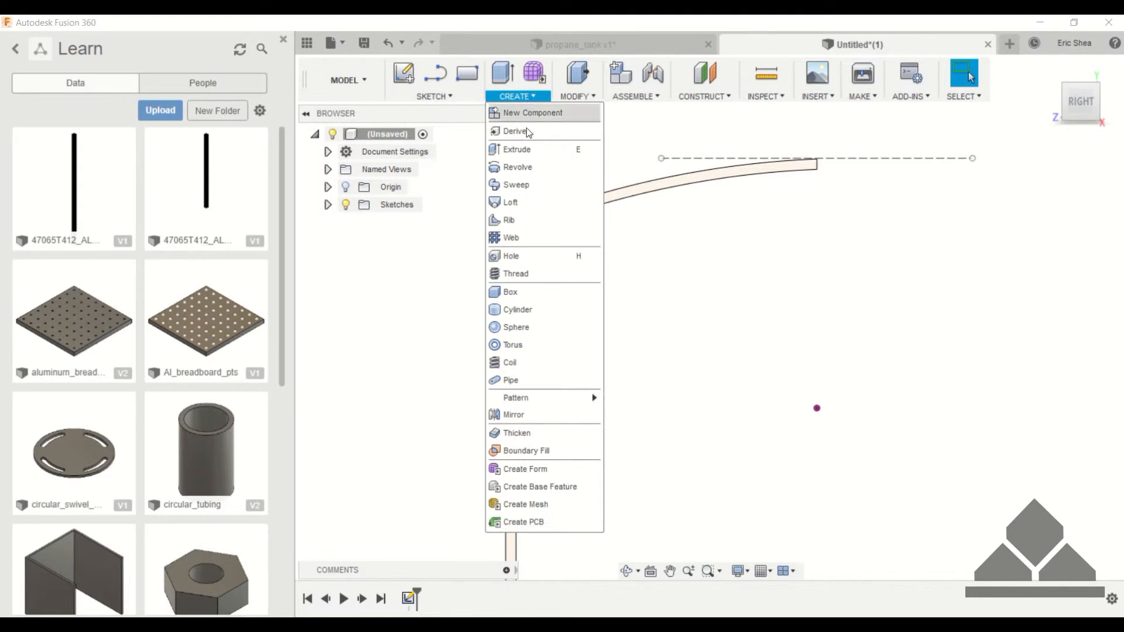
pyautogui.click(517, 169)
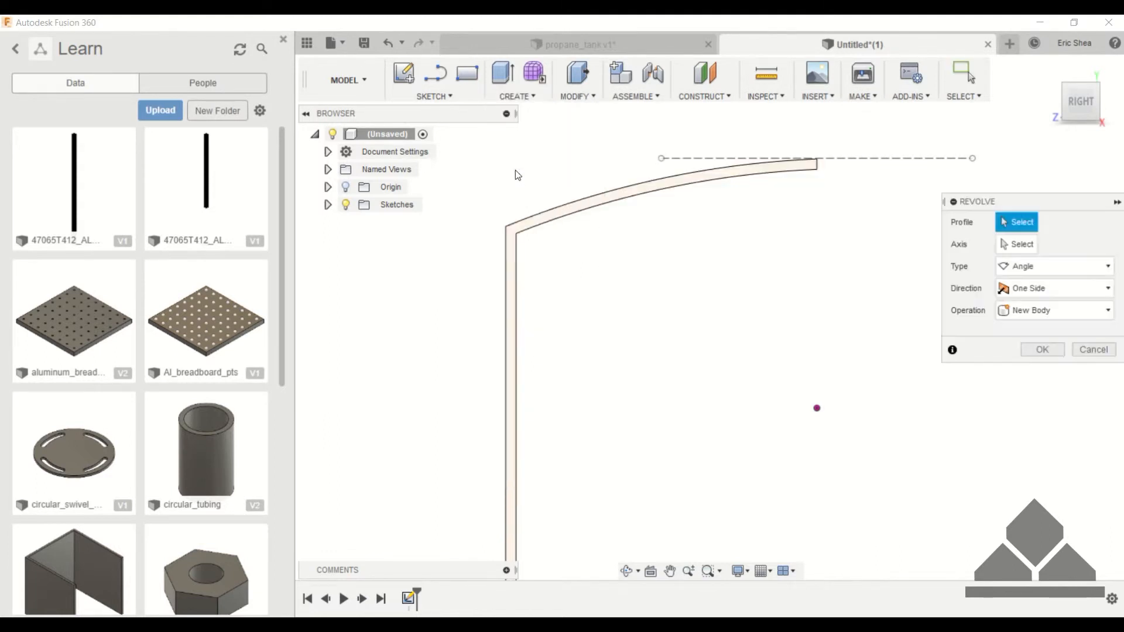
pyautogui.scroll(3, 713, 182)
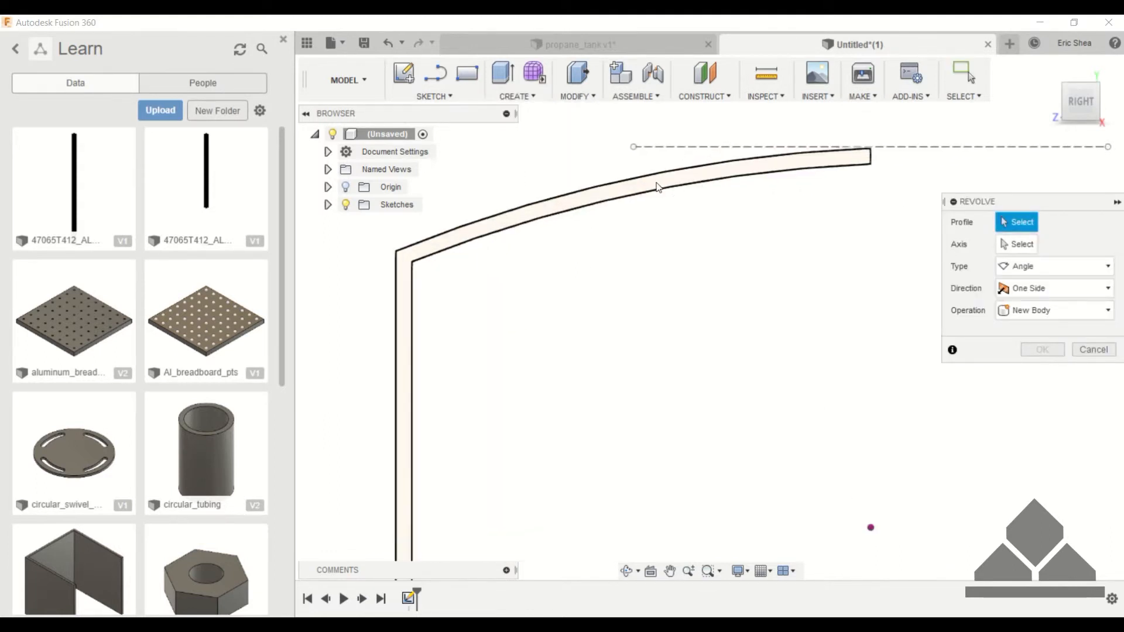
pyautogui.click(650, 185)
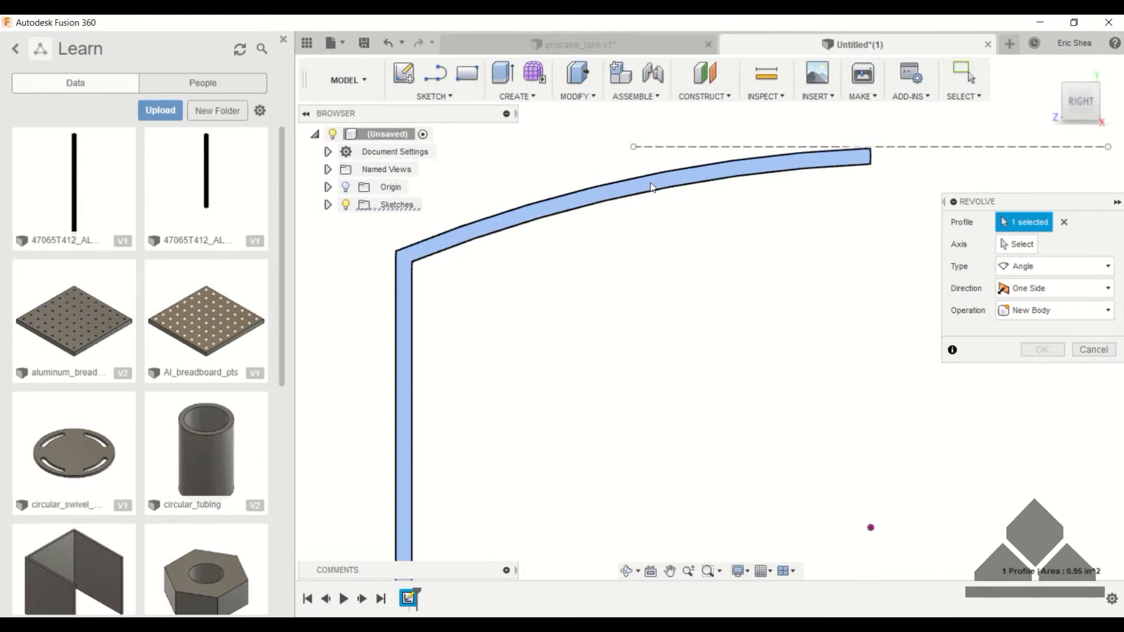
pyautogui.click(1023, 252)
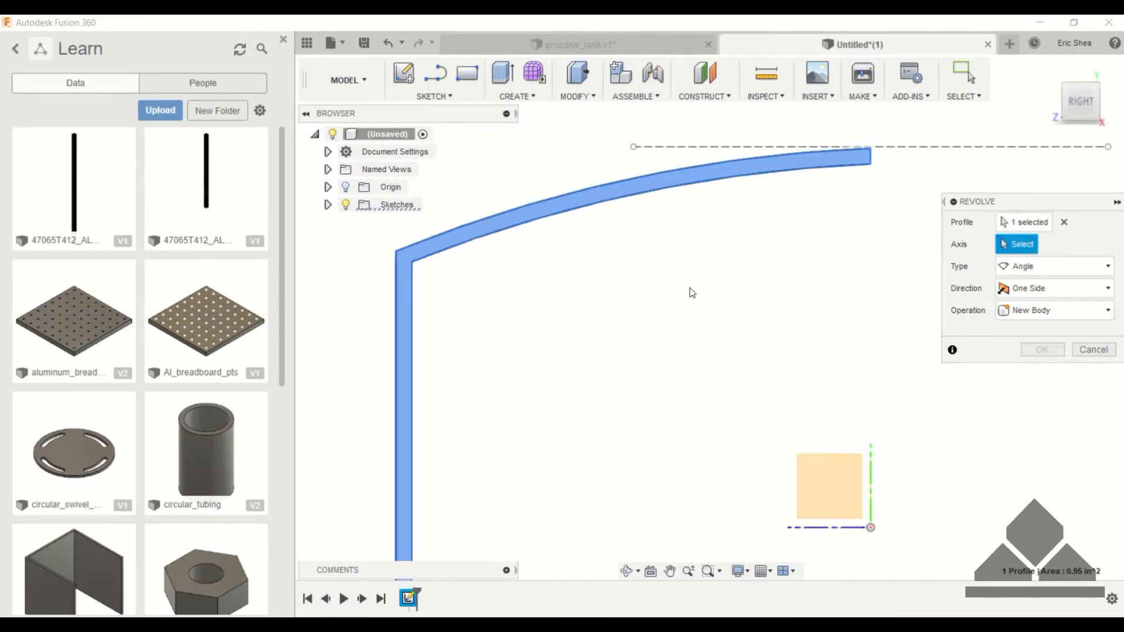
pyautogui.scroll(-2, 687, 289)
pyautogui.keyDown('shift'); pyautogui.moveTo(687, 288); pyautogui.dragTo(743, 311, button='middle'); pyautogui.keyUp('shift')
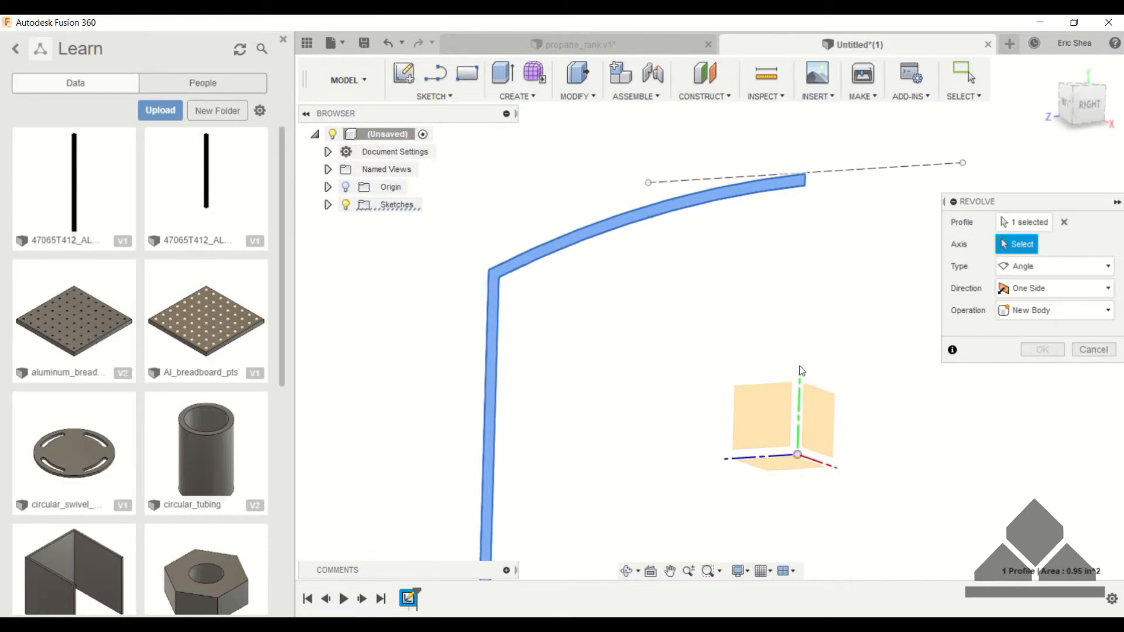
pyautogui.click(800, 391)
# - Preview the revolve at 180 degrees and look at the tank's hollow interior
pyautogui.scroll(-2, 799, 385)
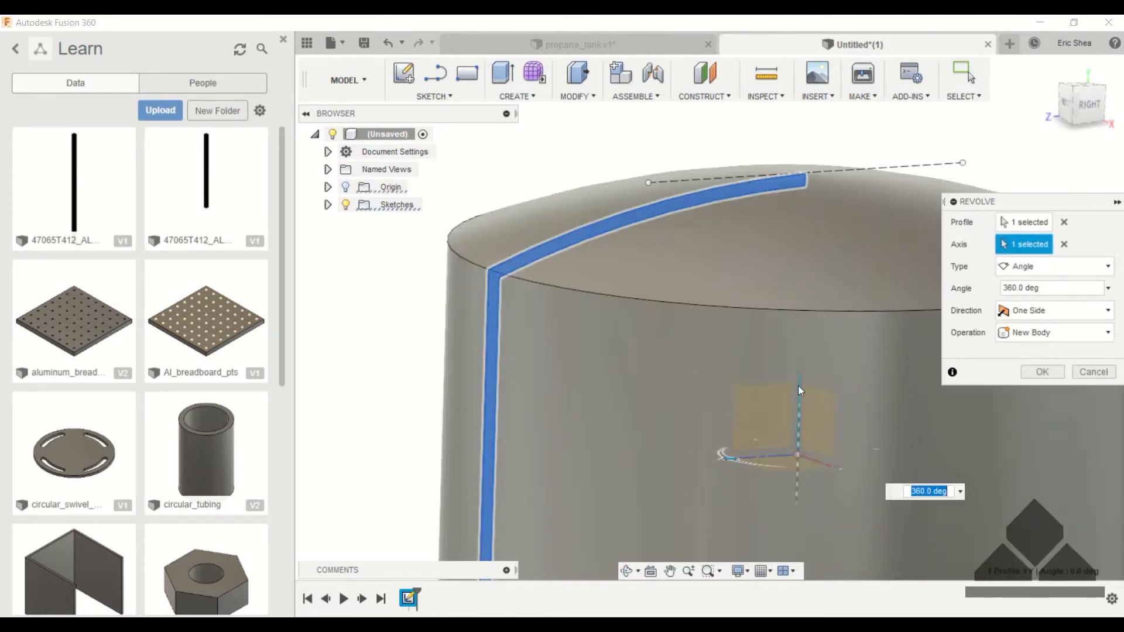
pyautogui.scroll(-1, 797, 323)
pyautogui.moveTo(797, 322); pyautogui.dragTo(644, 278, button='middle')
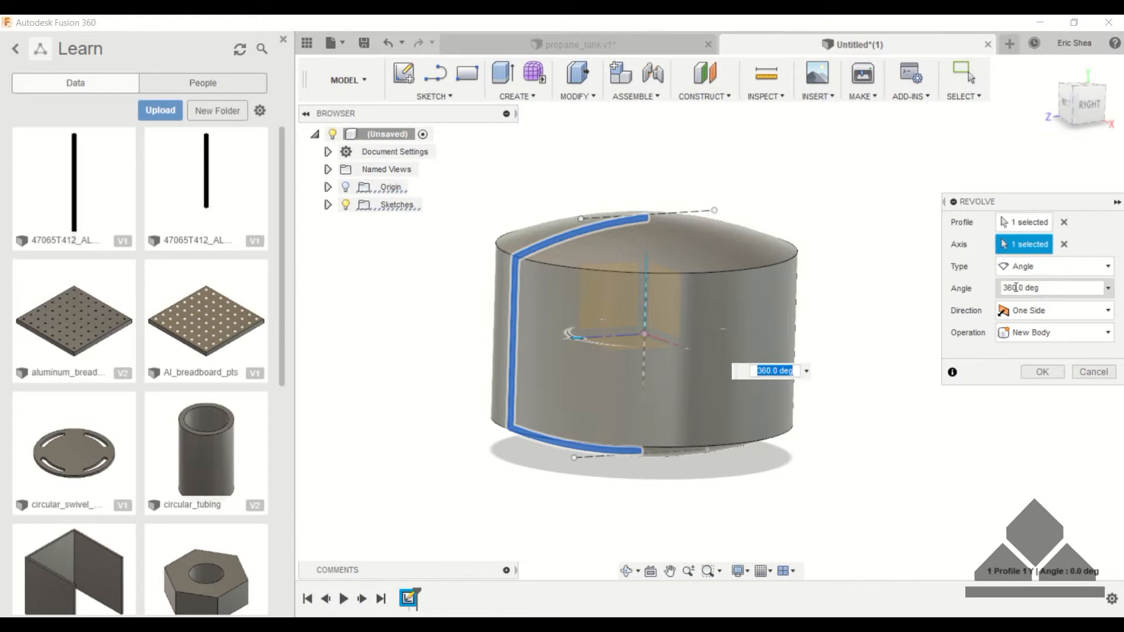
pyautogui.moveTo(1016, 288); pyautogui.dragTo(1002, 287)
pyautogui.keyDown('shift'); pyautogui.moveTo(761, 237); pyautogui.dragTo(879, 216, button='middle'); pyautogui.keyUp('shift')
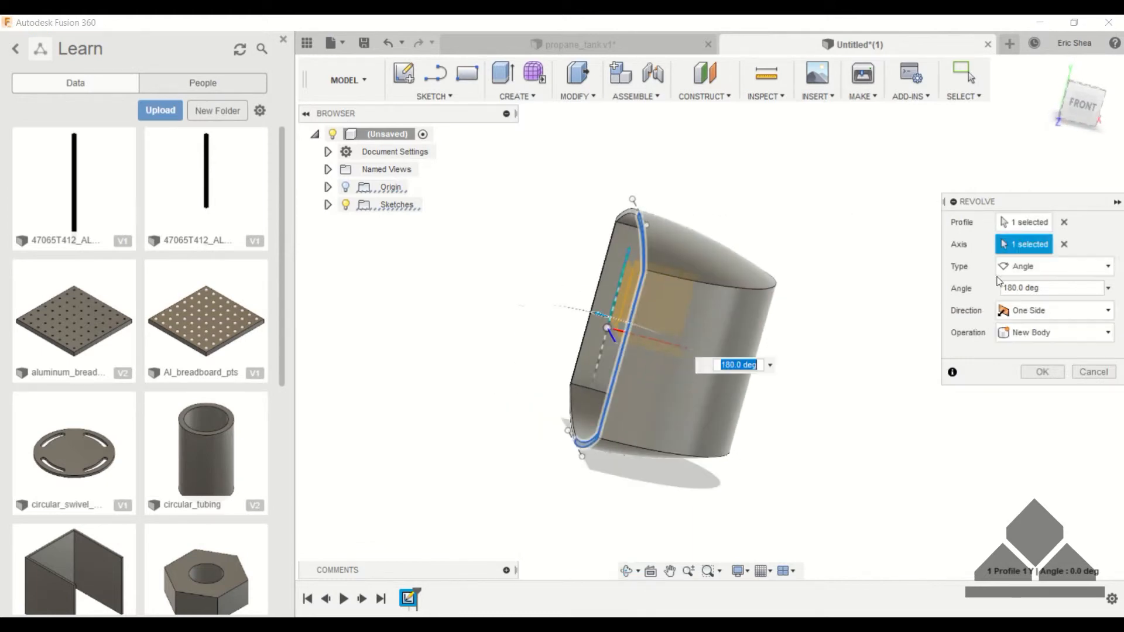
# - Set the revolve angle to 360 degrees and create the full tank body
pyautogui.click(999, 287)
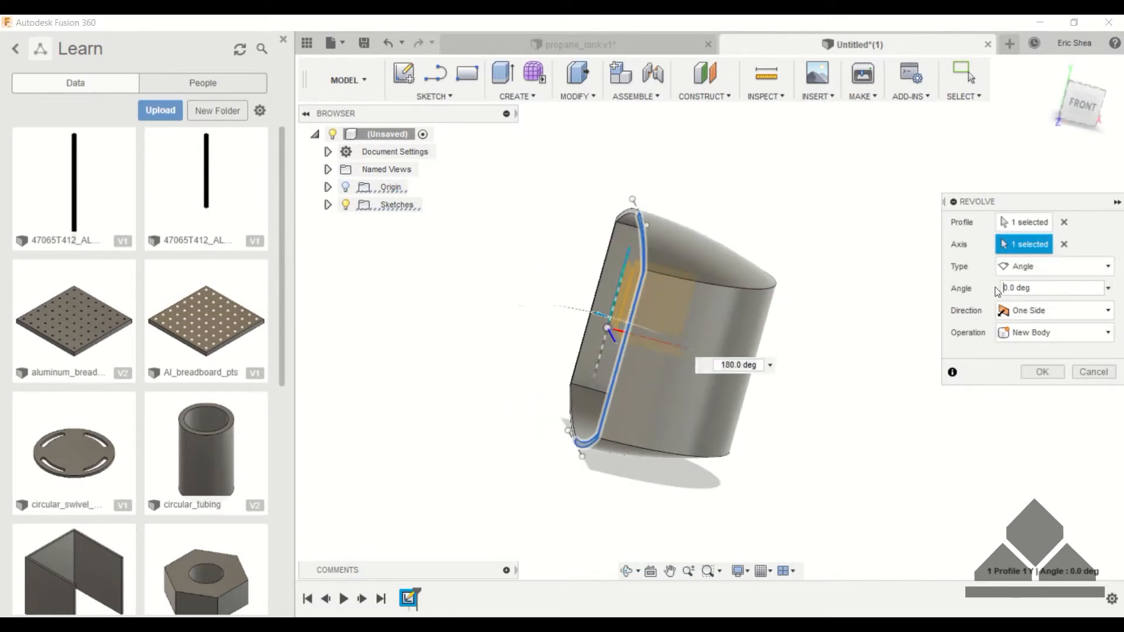
pyautogui.write('36')
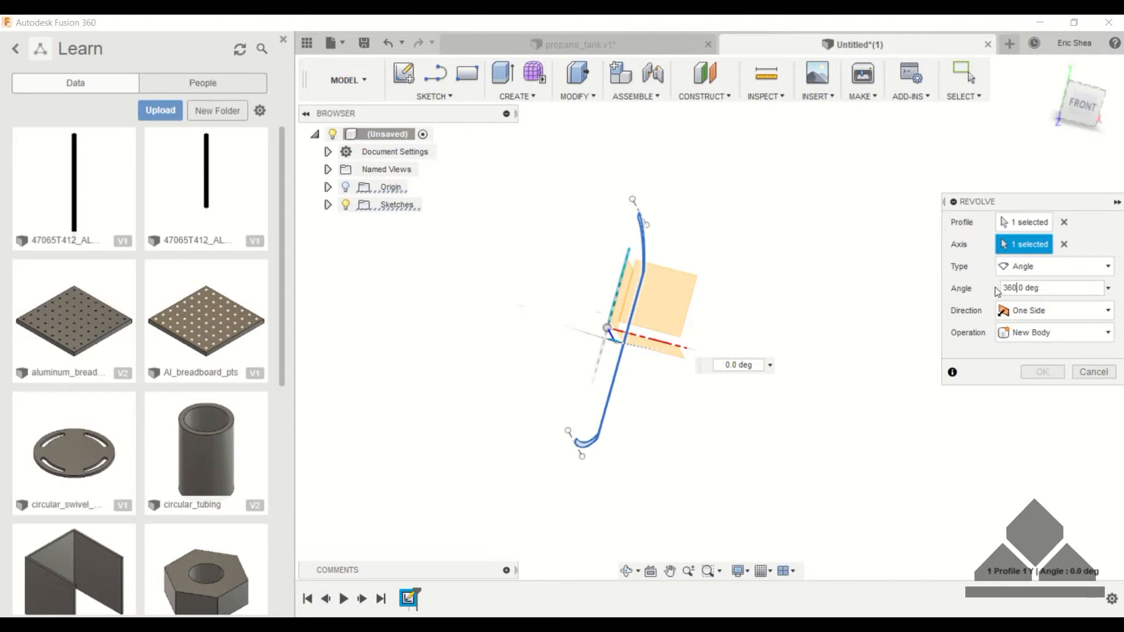
pyautogui.write('0')
pyautogui.click(1043, 372)
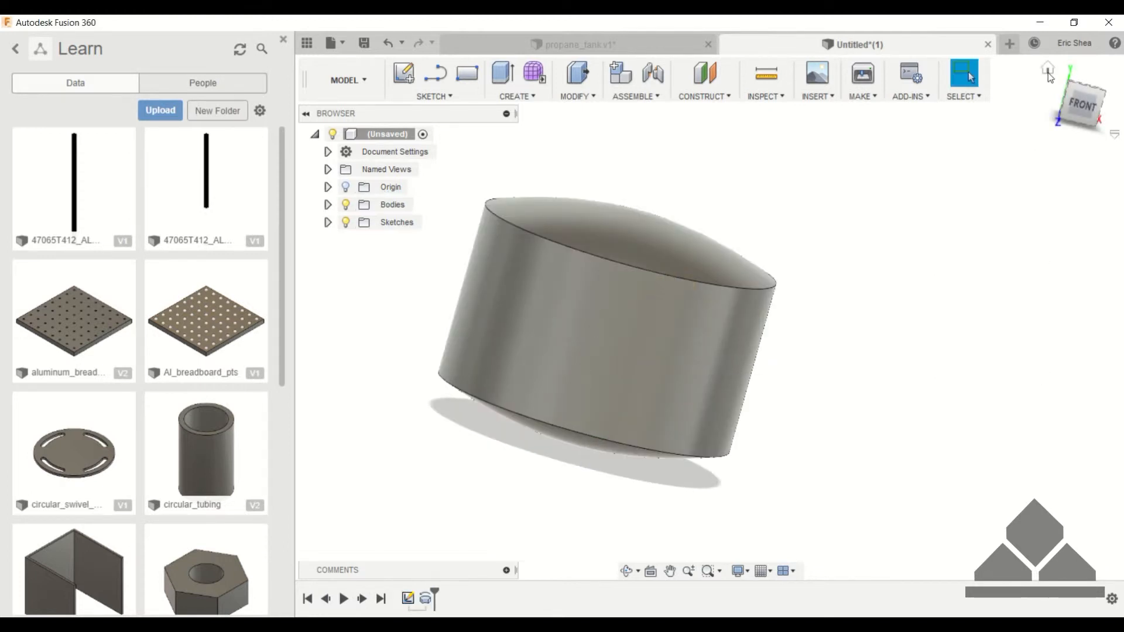
pyautogui.click(1048, 70)
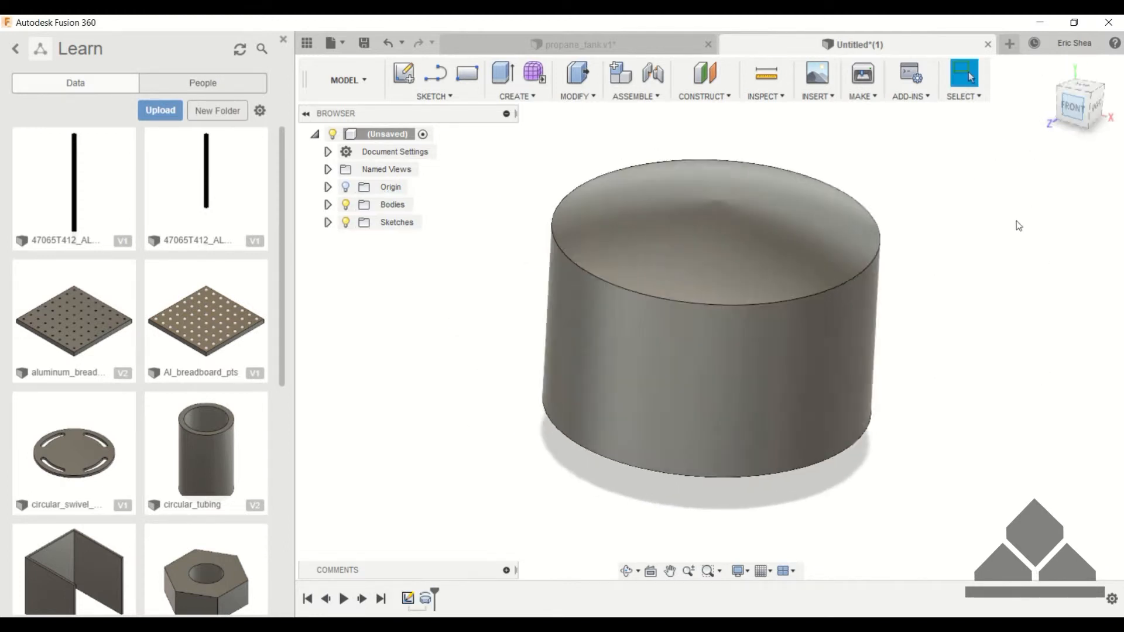
pyautogui.moveTo(920, 240); pyautogui.dragTo(918, 267, button='middle')
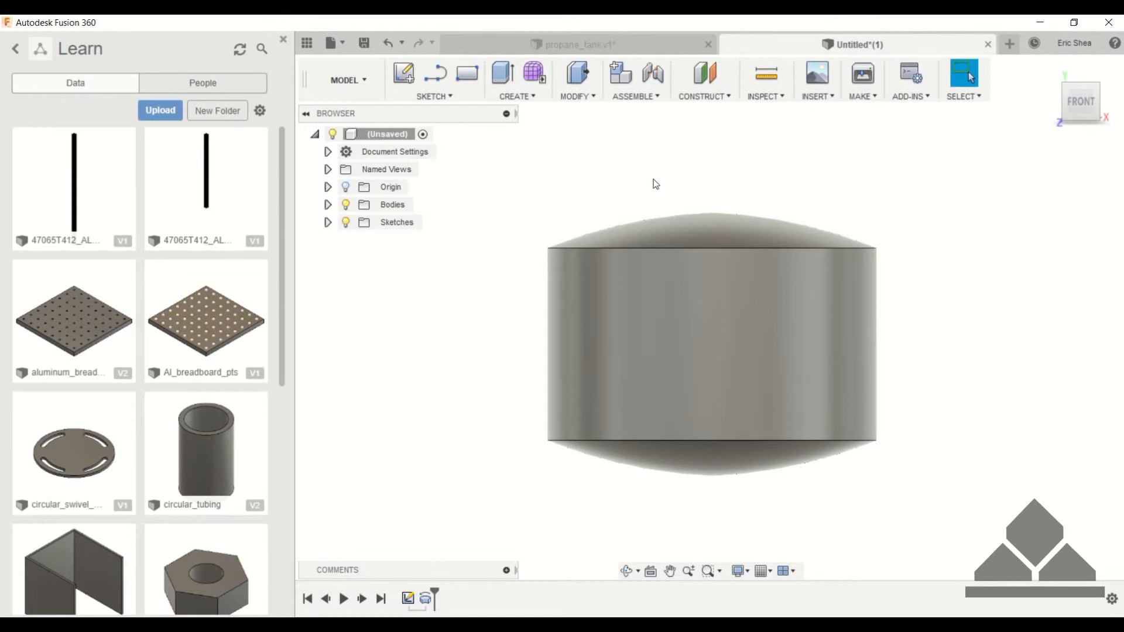
pyautogui.keyDown('shift'); pyautogui.moveTo(653, 179); pyautogui.dragTo(680, 191, button='middle'); pyautogui.keyUp('shift')
pyautogui.click(1044, 76)
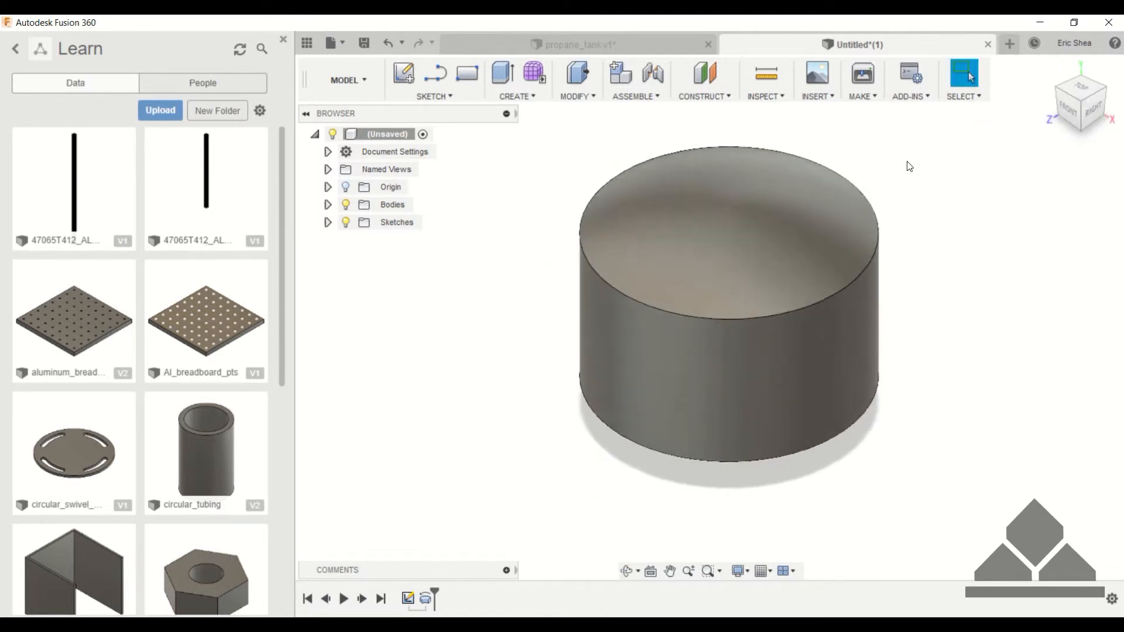
pyautogui.keyDown('shift'); pyautogui.moveTo(909, 166); pyautogui.dragTo(893, 186, button='middle'); pyautogui.keyUp('shift')
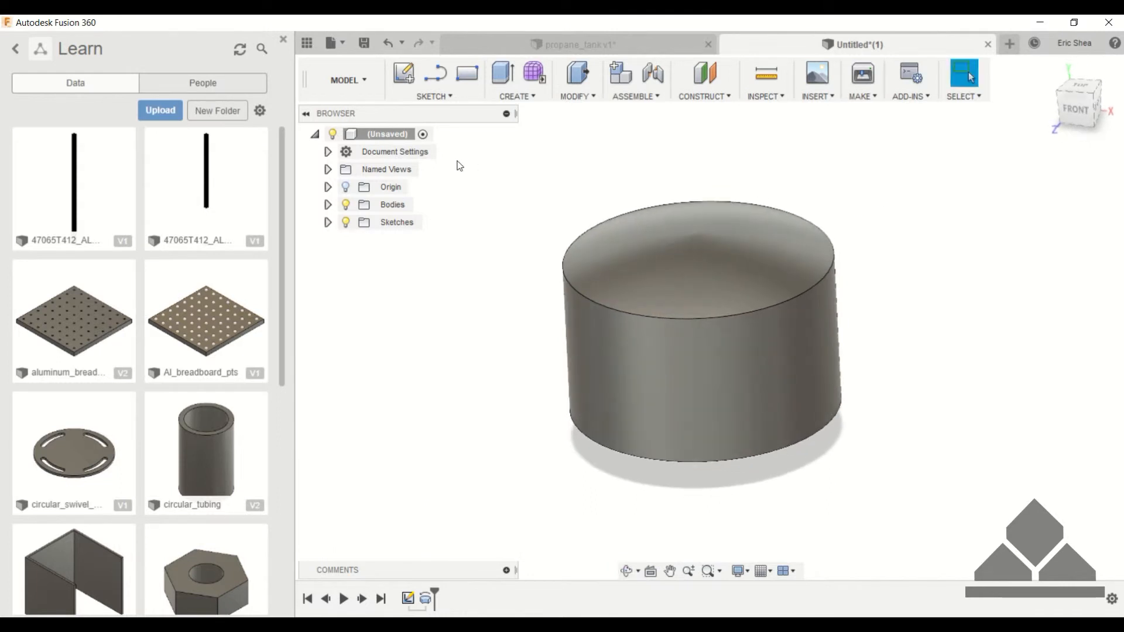
# - Start a sketch on the vertical YZ origin plane through the tank and view it straight from the right
pyautogui.click(403, 72)
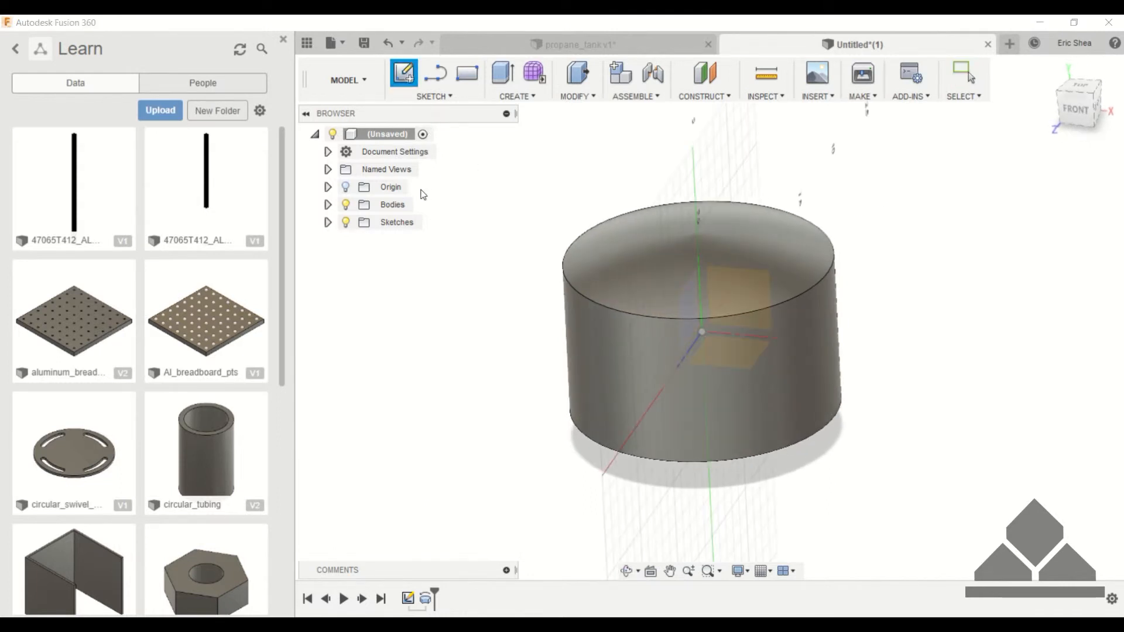
pyautogui.keyDown('shift'); pyautogui.moveTo(686, 307); pyautogui.dragTo(664, 312, button='middle'); pyautogui.keyUp('shift')
pyautogui.click(680, 292)
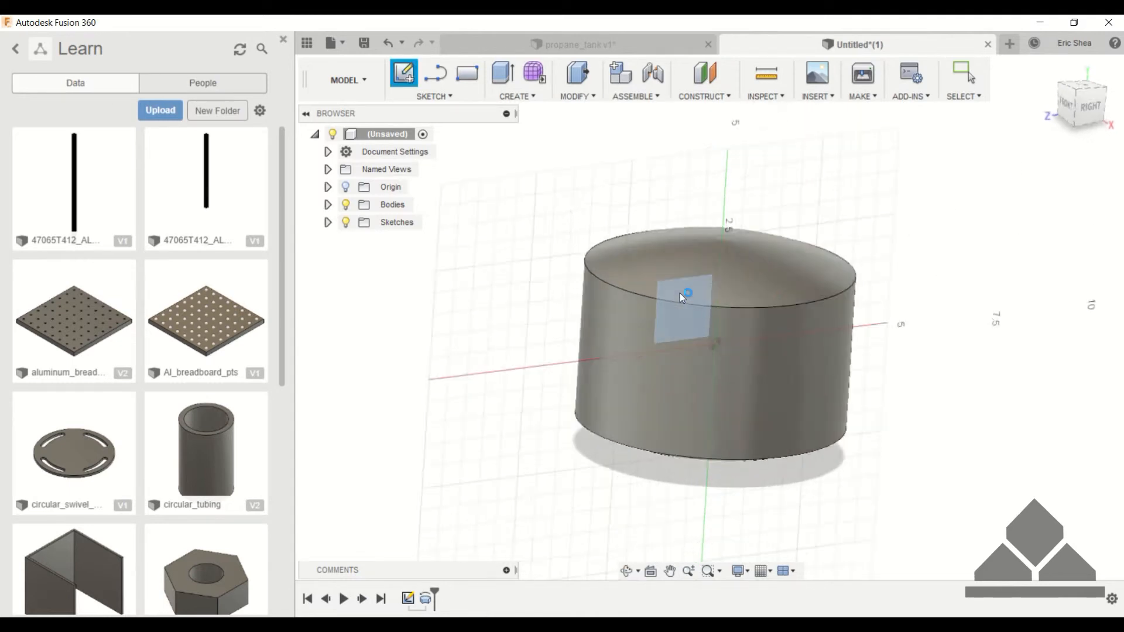
pyautogui.keyDown('shift'); pyautogui.moveTo(800, 217); pyautogui.dragTo(833, 236, button='middle'); pyautogui.keyUp('shift')
pyautogui.click(1089, 150)
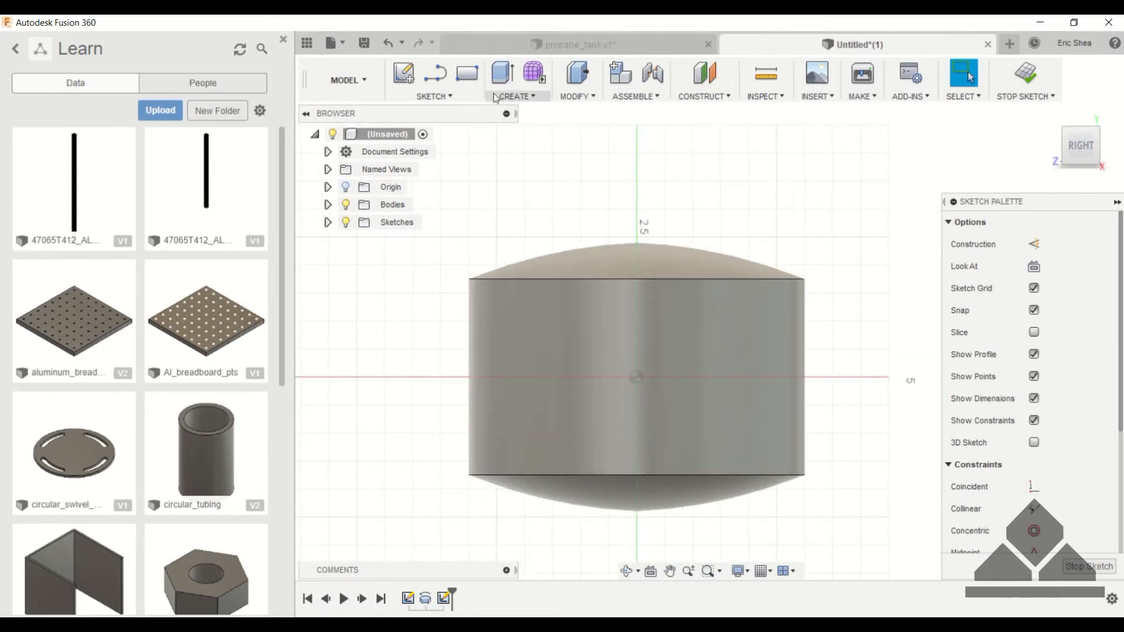
pyautogui.click(467, 73)
pyautogui.scroll(5, 532, 242)
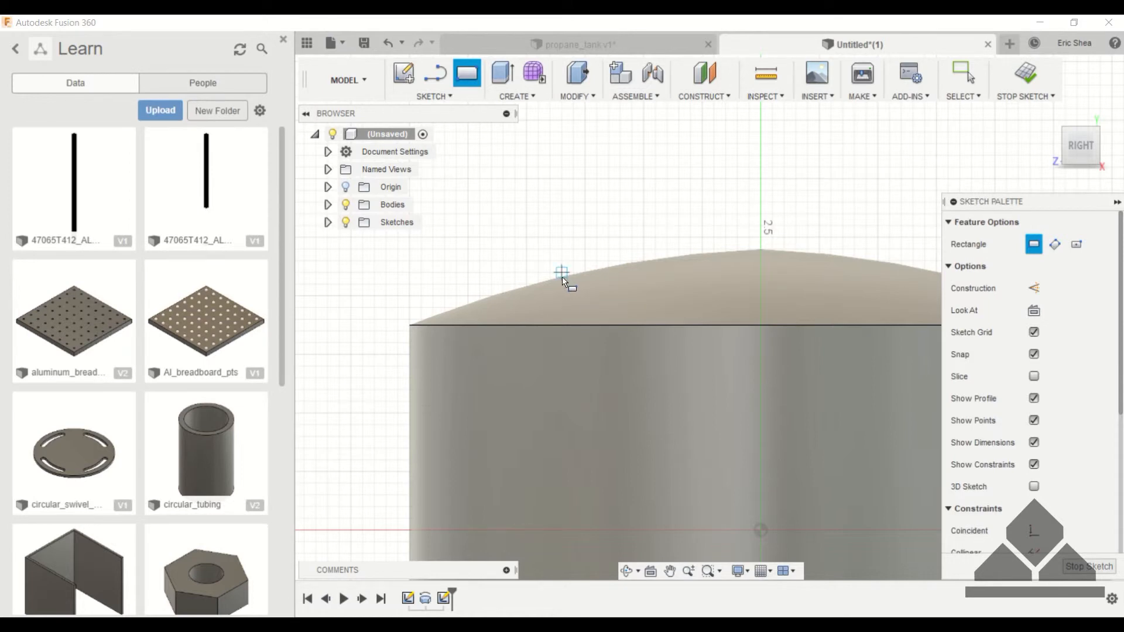
pyautogui.scroll(4, 558, 279)
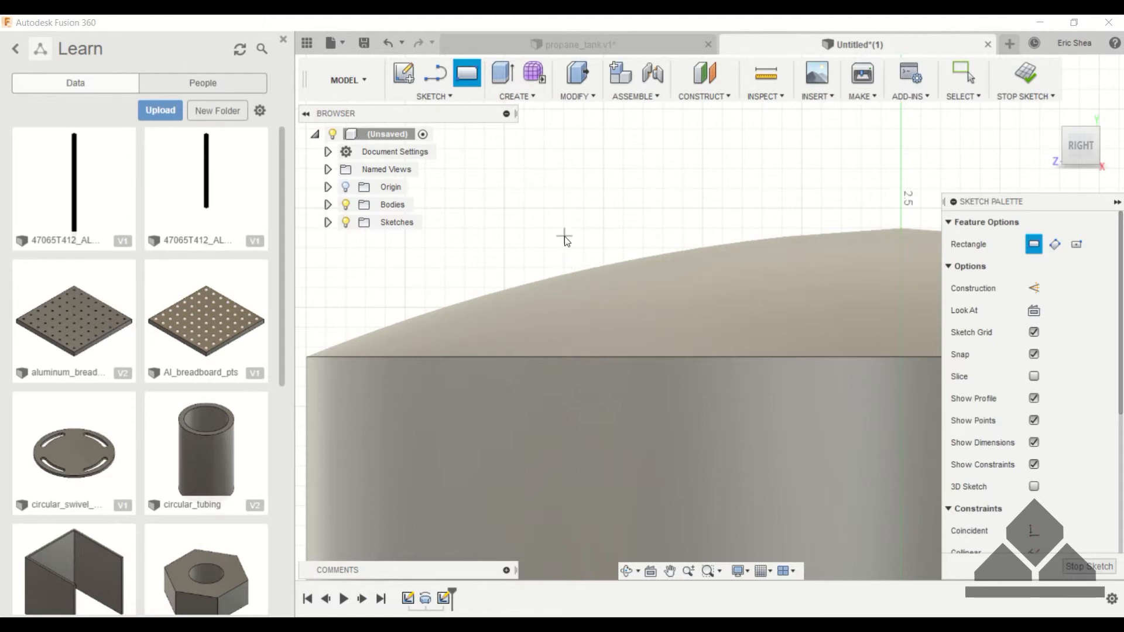
pyautogui.press('Escape')
# - Intersect the tank's upper dome face with the sketch plane to bring its arc into the sketch, keeping the projection link
pyautogui.scroll(-2, 544, 231)
pyautogui.moveTo(545, 231)
pyautogui.keyDown('shift'); pyautogui.mouseDown(button='middle')
pyautogui.moveTo(560, 233)
pyautogui.moveTo(566, 255)
pyautogui.mouseUp(button='middle'); pyautogui.keyUp('shift')
pyautogui.click(450, 97)
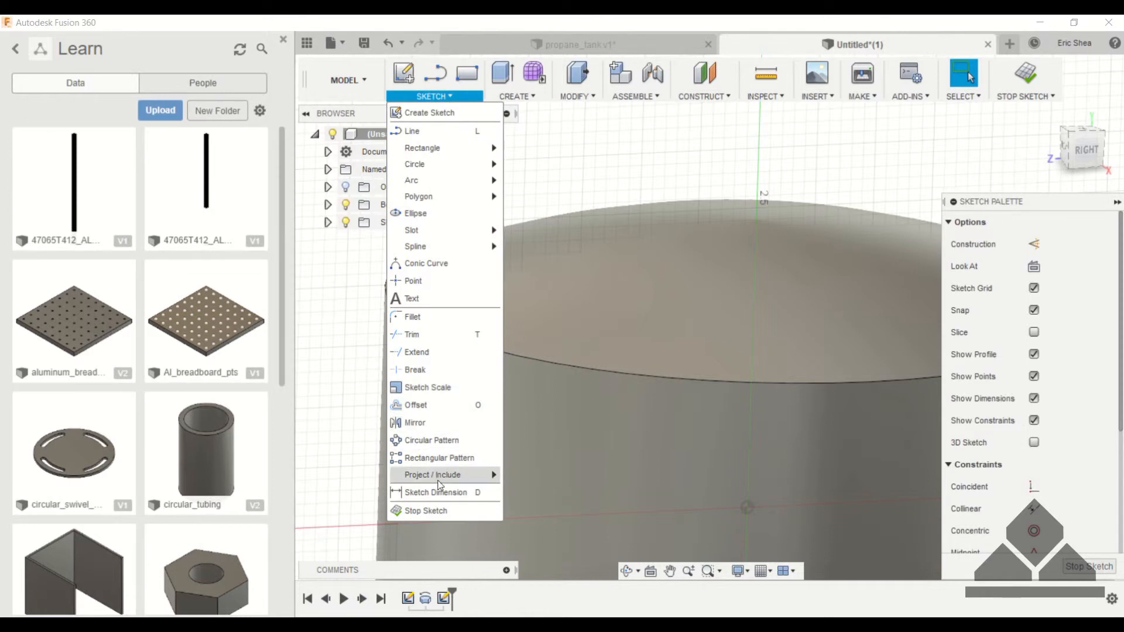
pyautogui.moveTo(440, 480)
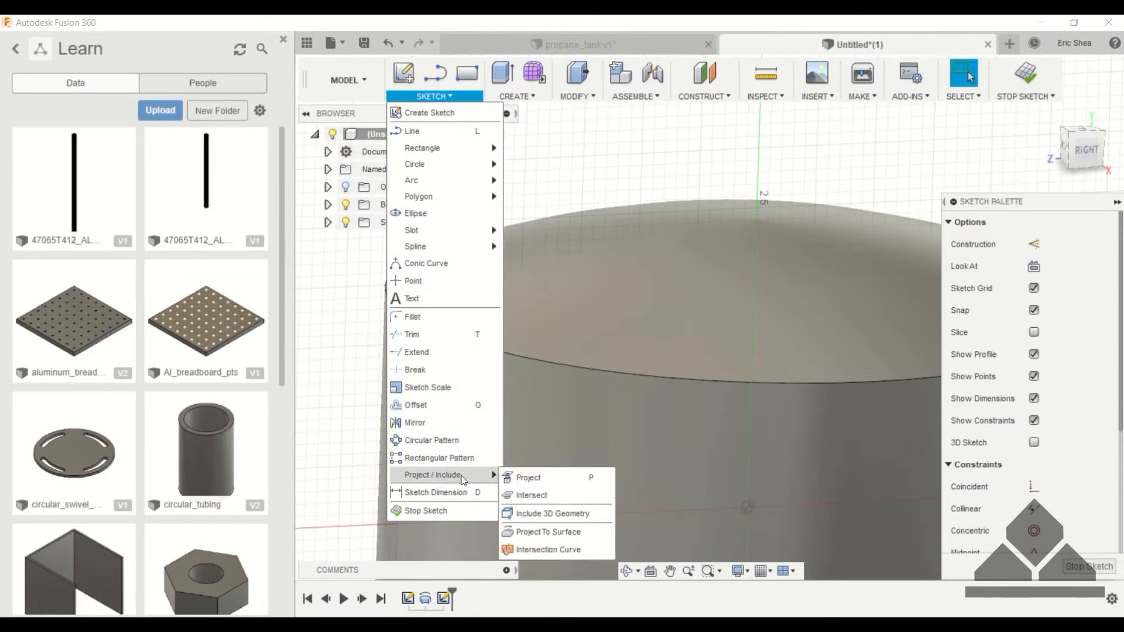
pyautogui.click(530, 496)
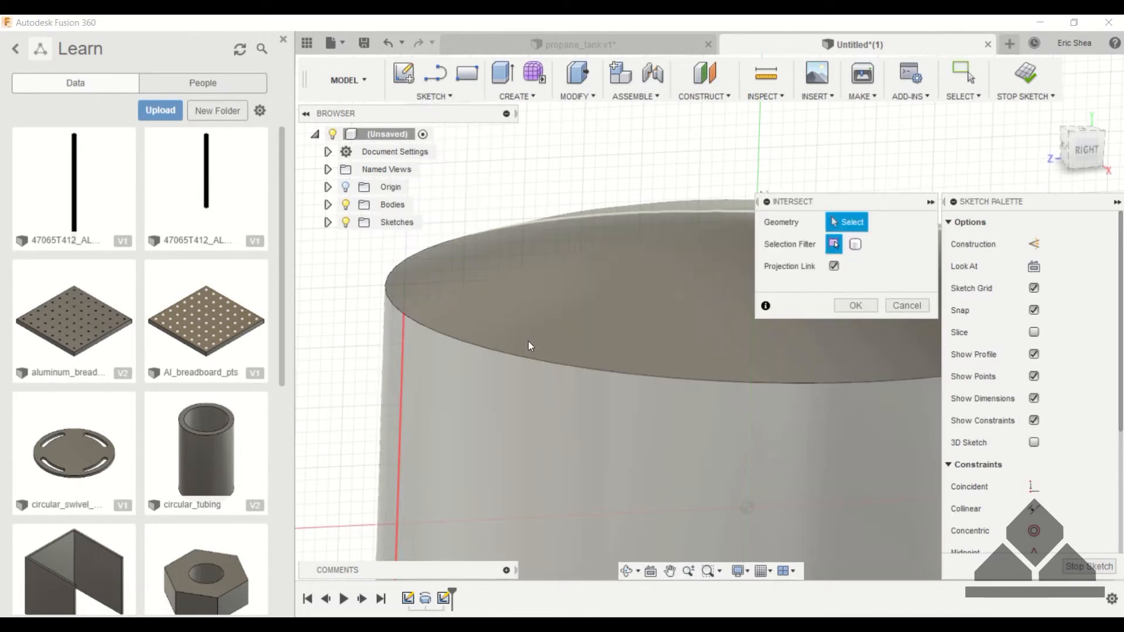
pyautogui.moveTo(563, 300)
pyautogui.mouseDown(button='middle')
pyautogui.moveTo(523, 327)
pyautogui.moveTo(547, 346)
pyautogui.moveTo(548, 307)
pyautogui.mouseUp(button='middle')
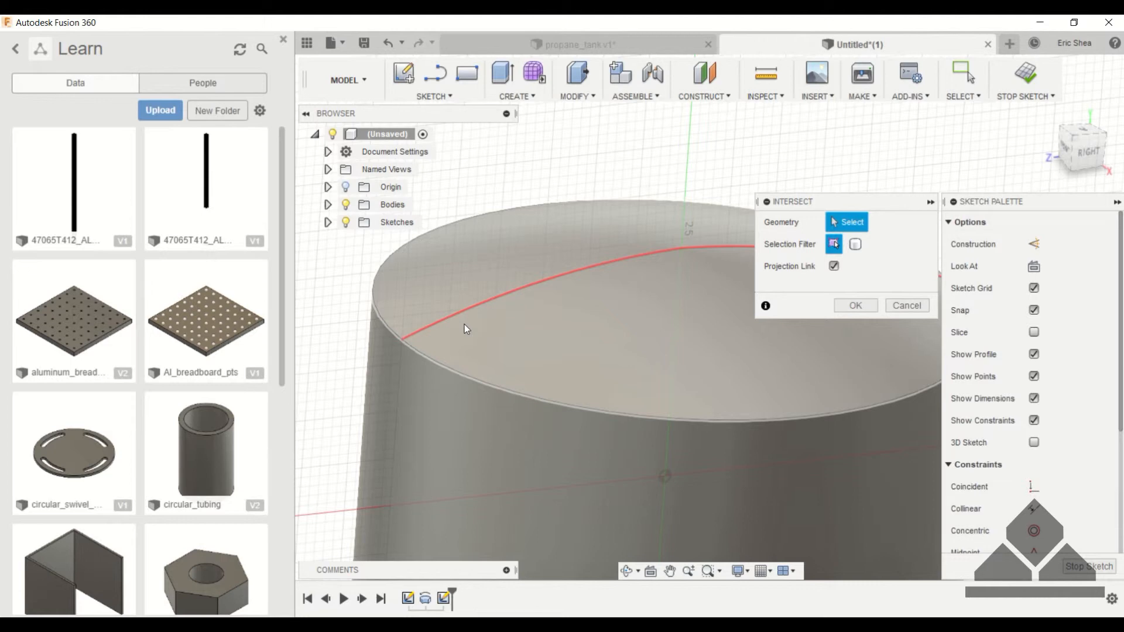
pyautogui.click(666, 320)
pyautogui.click(856, 305)
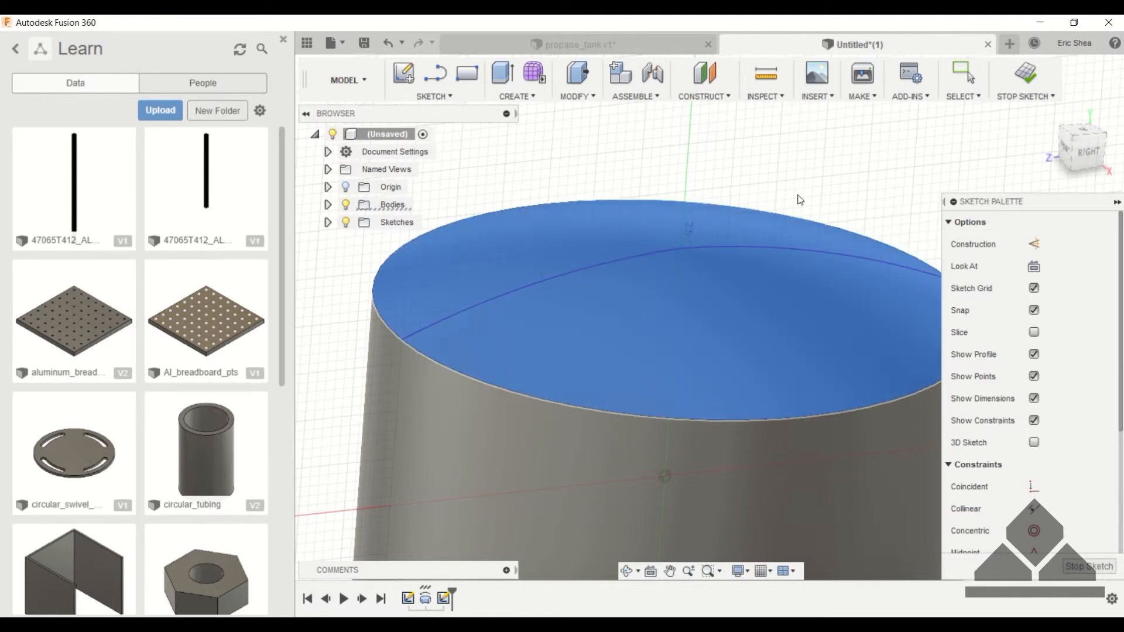
pyautogui.press('Escape')
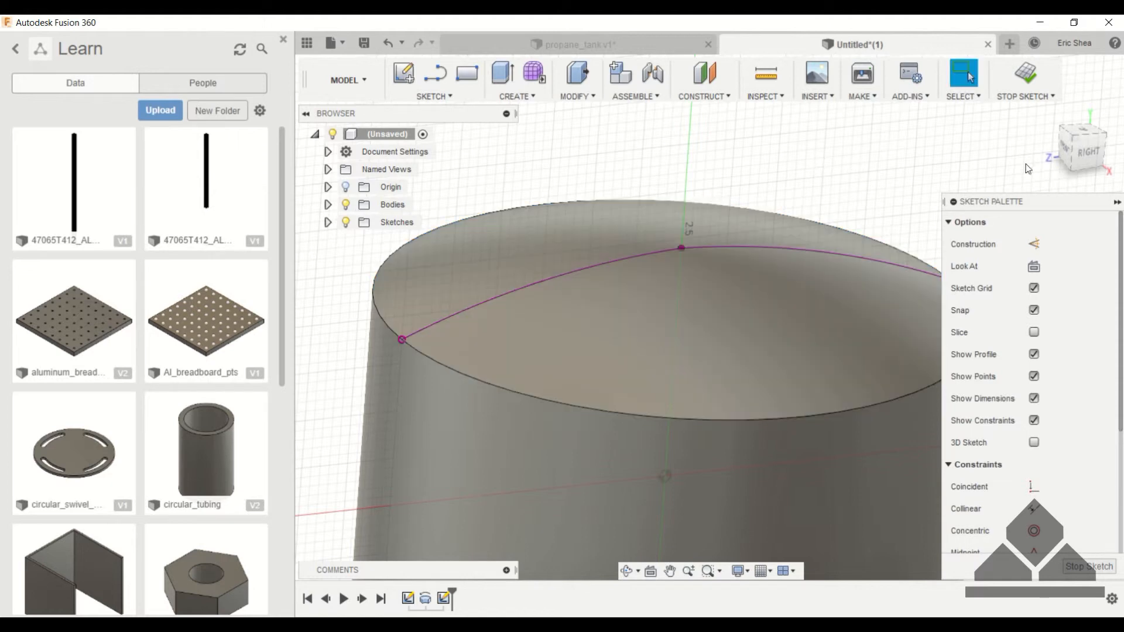
# - Sketch an upright two-point rectangle about 0.15 by 0.41 in, with its lower corner on the dome arc, beside the vertical axis
pyautogui.click(1066, 153)
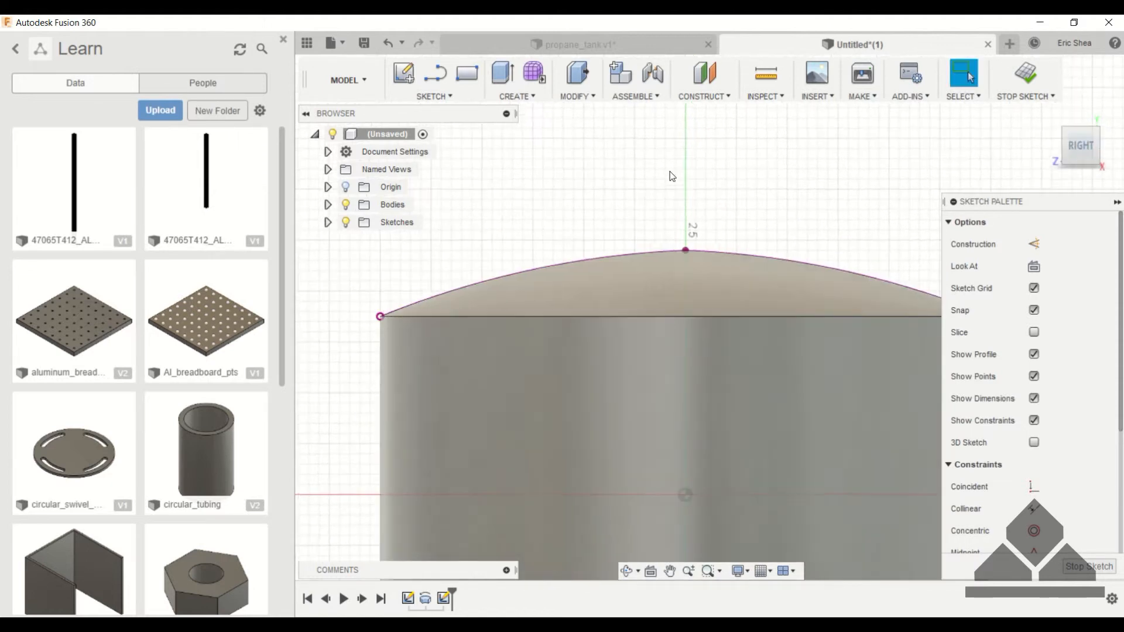
pyautogui.click(466, 73)
pyautogui.scroll(3, 556, 228)
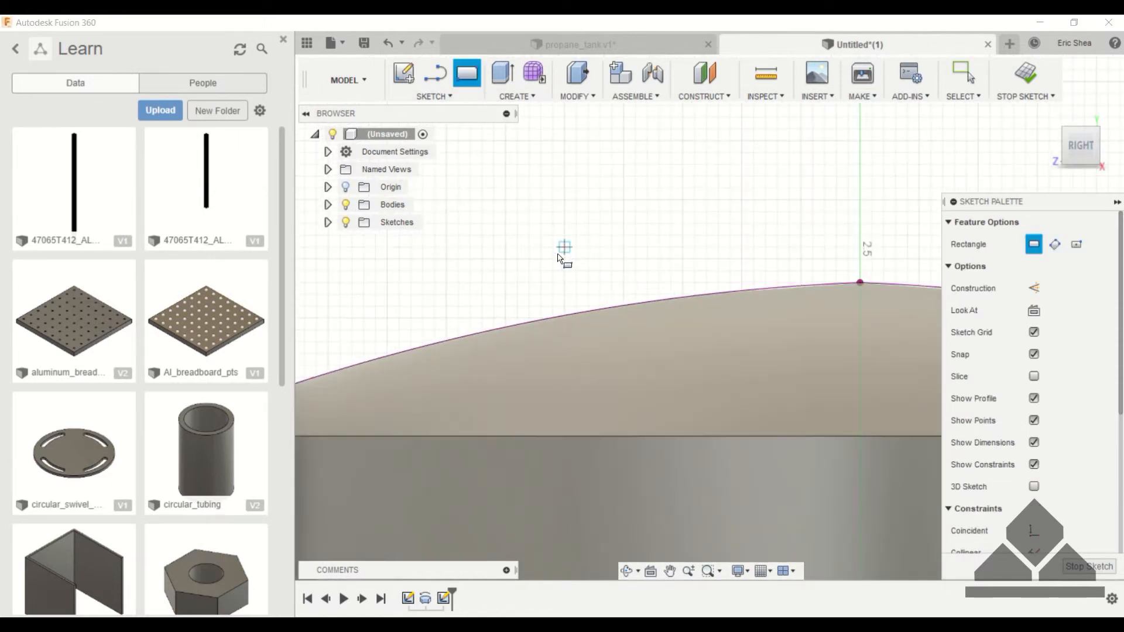
pyautogui.click(531, 322)
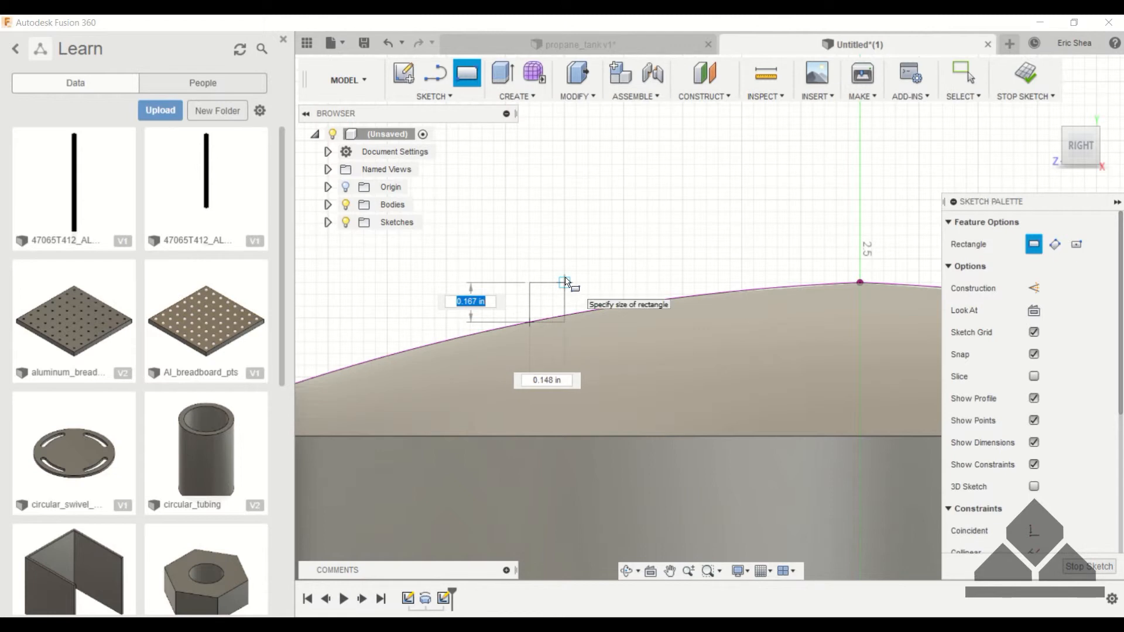
pyautogui.click(565, 235)
pyautogui.press('Escape')
# - Trim away the rectangle's bottom edge below the dome arc so the profile ends on the arc
pyautogui.scroll(5, 580, 276)
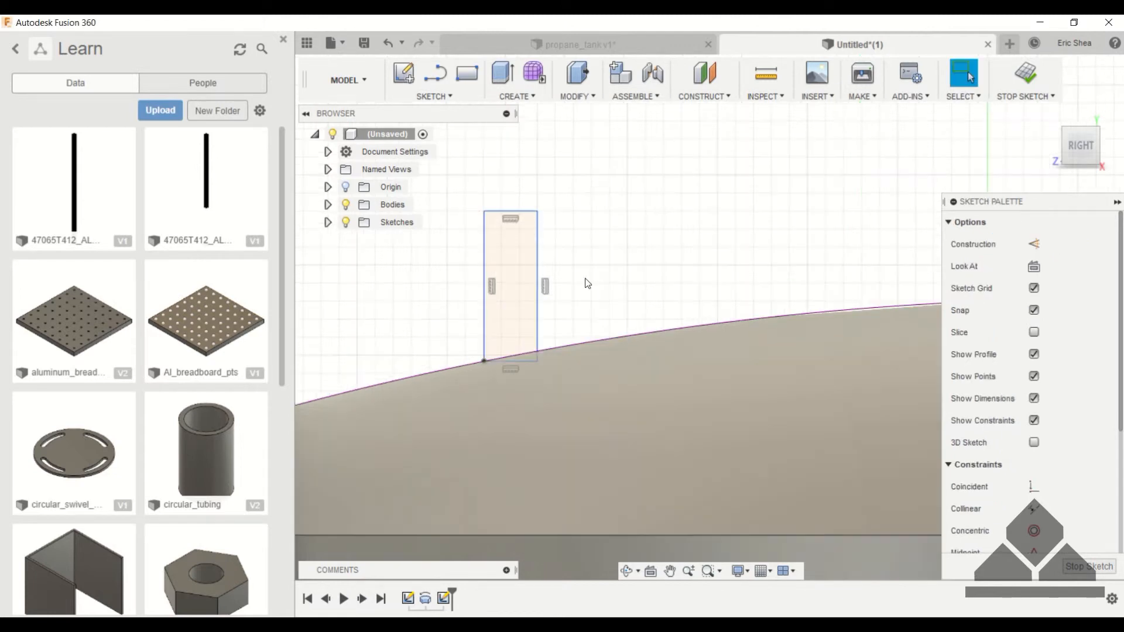
pyautogui.click(446, 98)
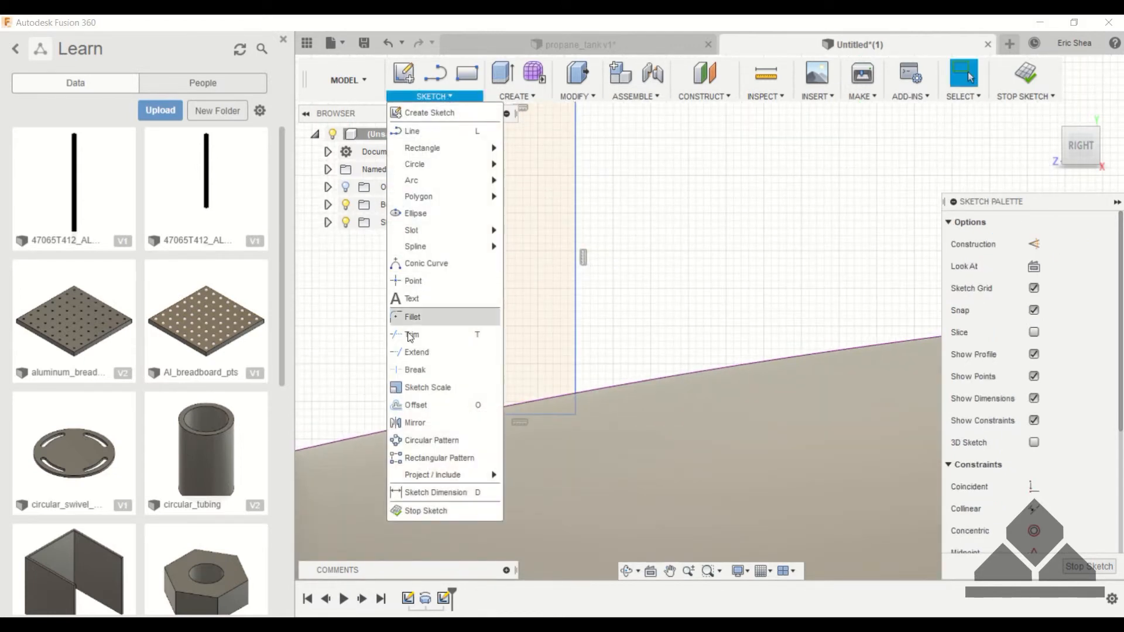
pyautogui.click(439, 315)
pyautogui.click(540, 415)
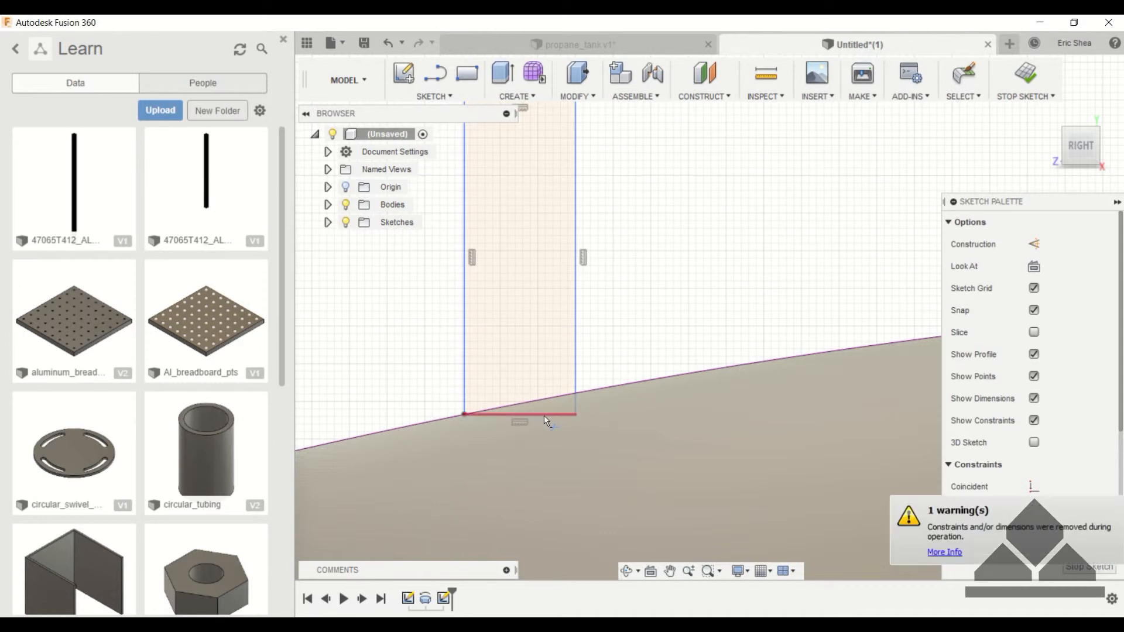
pyautogui.scroll(-3, 617, 322)
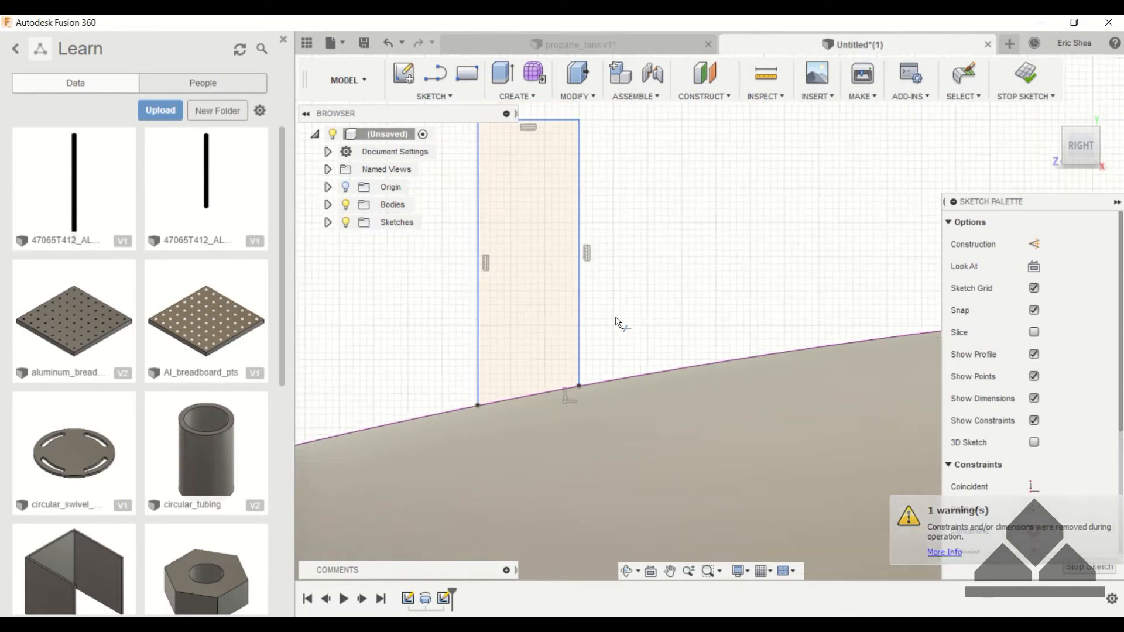
pyautogui.moveTo(604, 355); pyautogui.dragTo(590, 403, button='middle')
pyautogui.press('Escape')
# - Dimension the upright rectangle to 0.10 in wide and 0.75 in high along its outer edge
pyautogui.press('d')
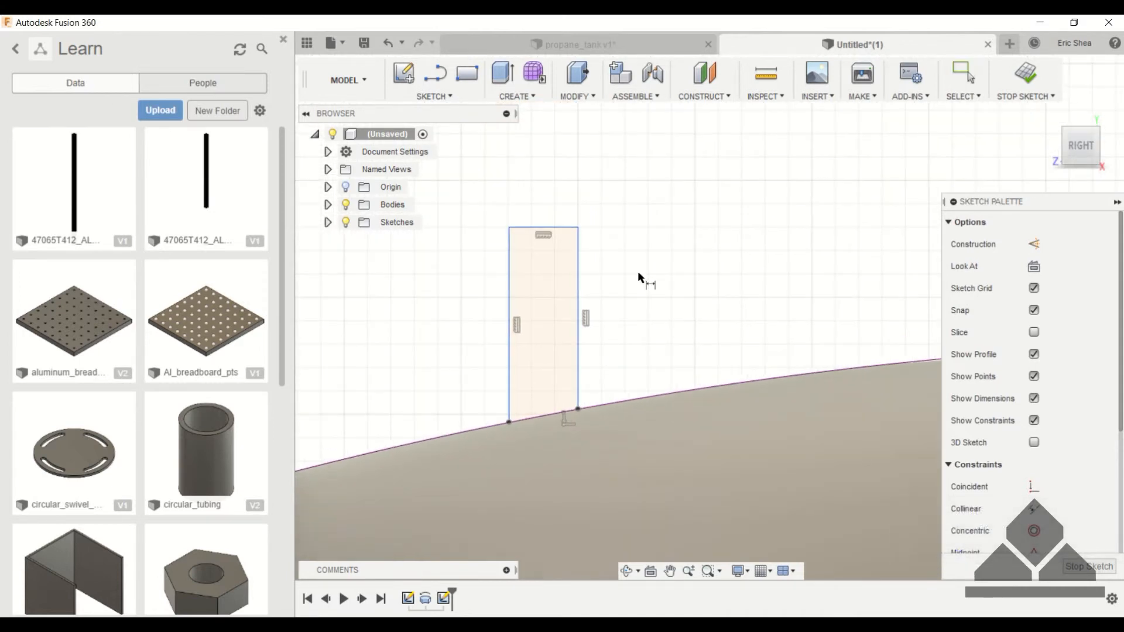
pyautogui.click(509, 265)
pyautogui.click(578, 261)
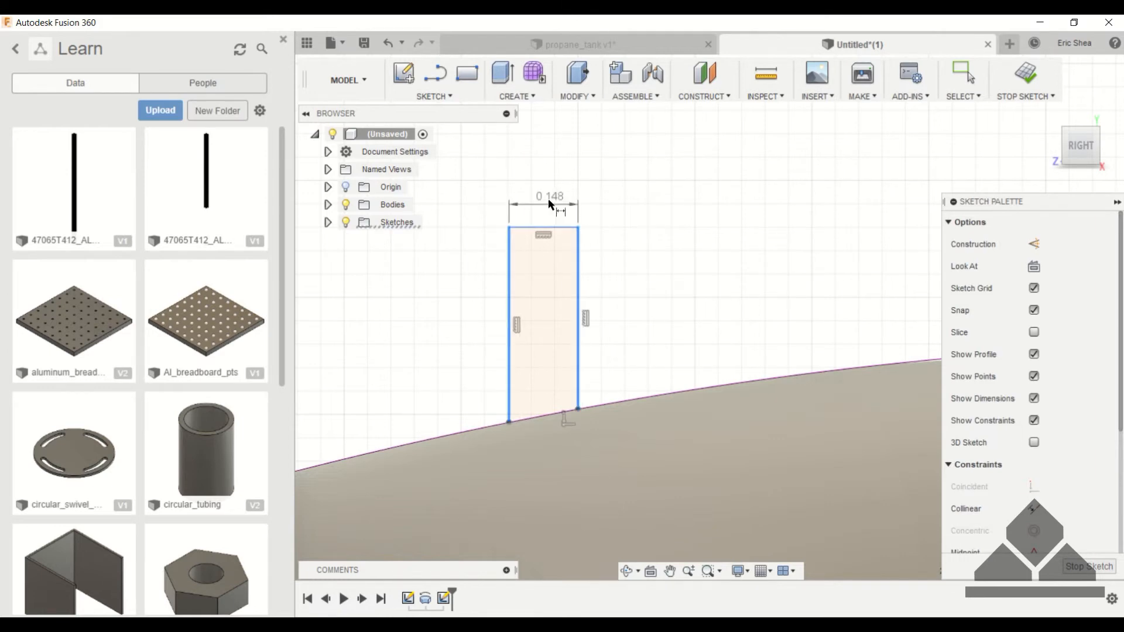
pyautogui.click(546, 196)
pyautogui.write('.1')
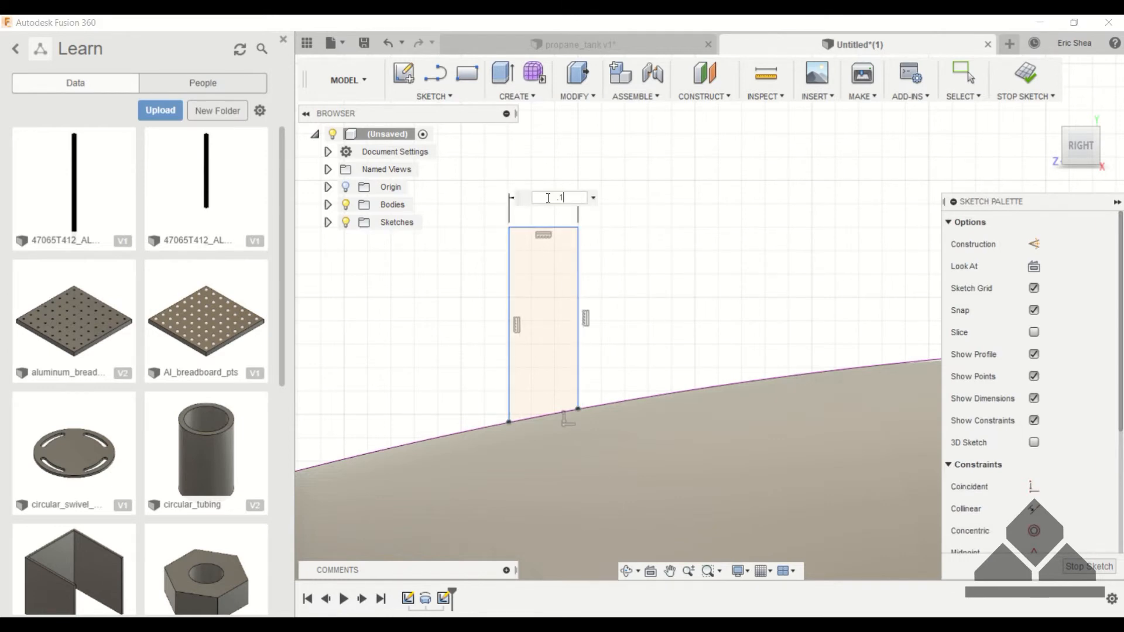
pyautogui.press('Return')
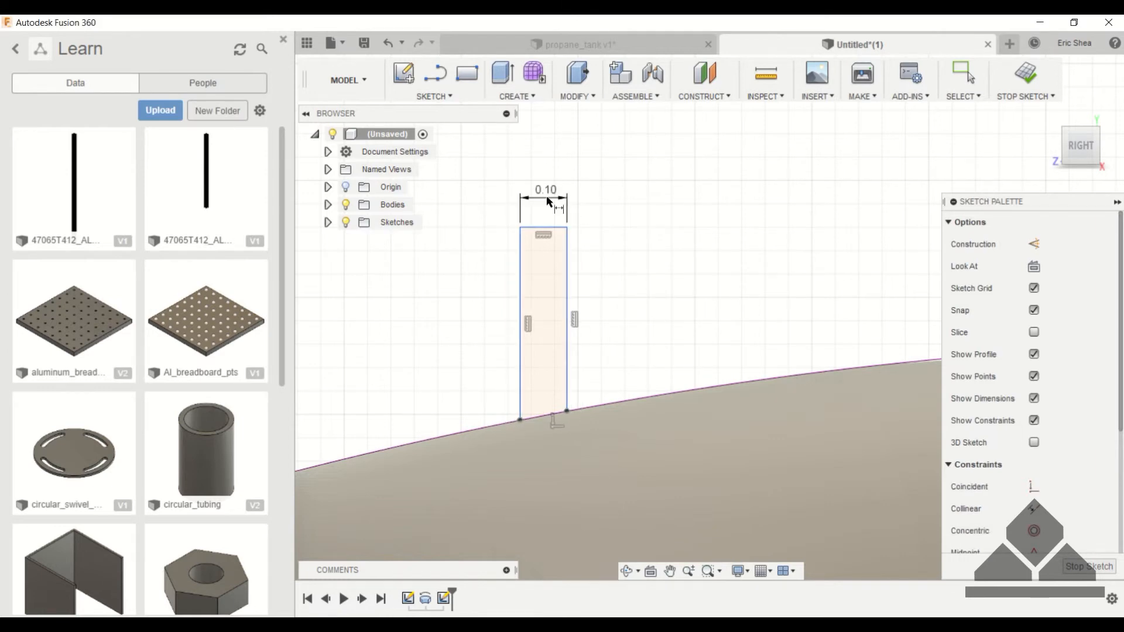
pyautogui.click(520, 265)
pyautogui.click(486, 312)
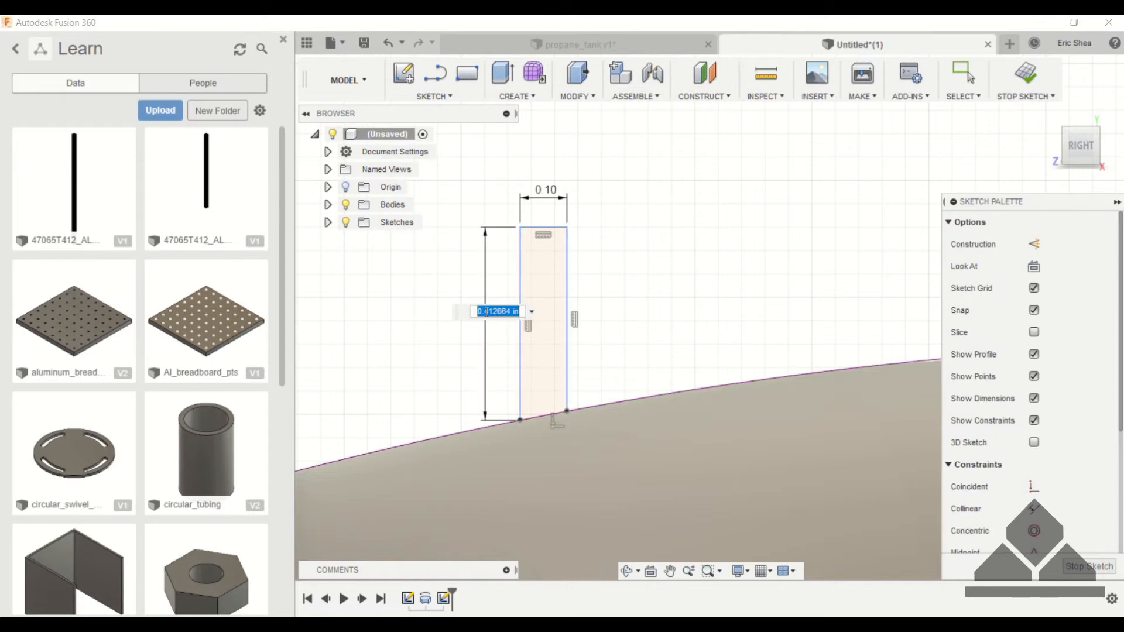
pyautogui.press('BackSpace')
pyautogui.press('Return')
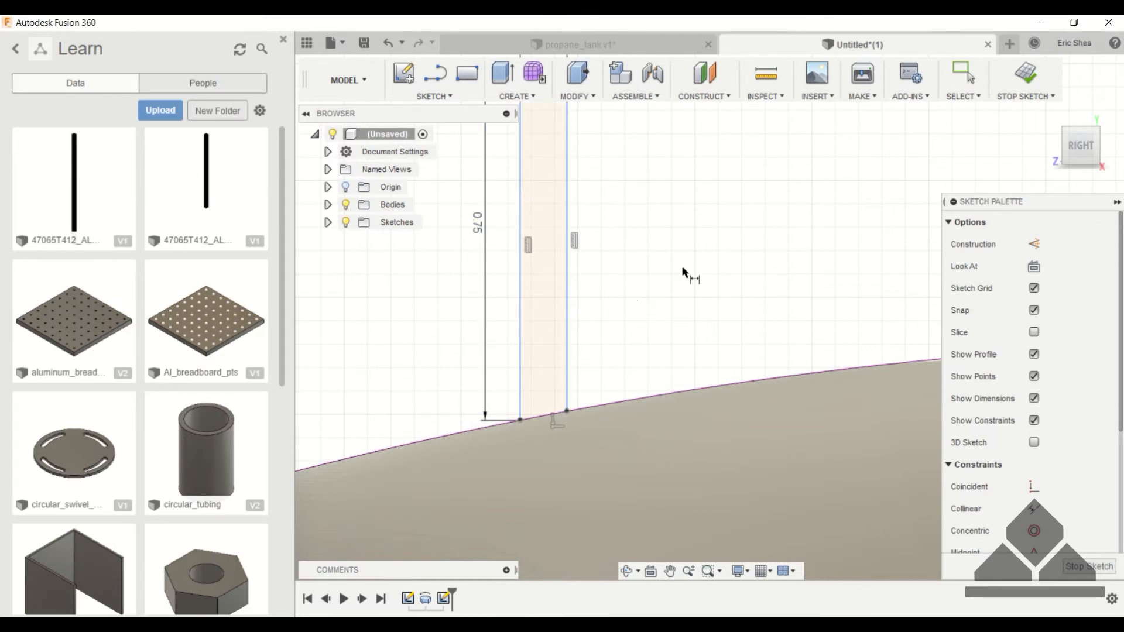
# - Dimension the horizontal distance from the dome's apex to the rectangle's inner lower corner as 1.25 in and finish the sketch
pyautogui.scroll(-4, 682, 271)
pyautogui.moveTo(659, 269); pyautogui.dragTo(585, 269, button='middle')
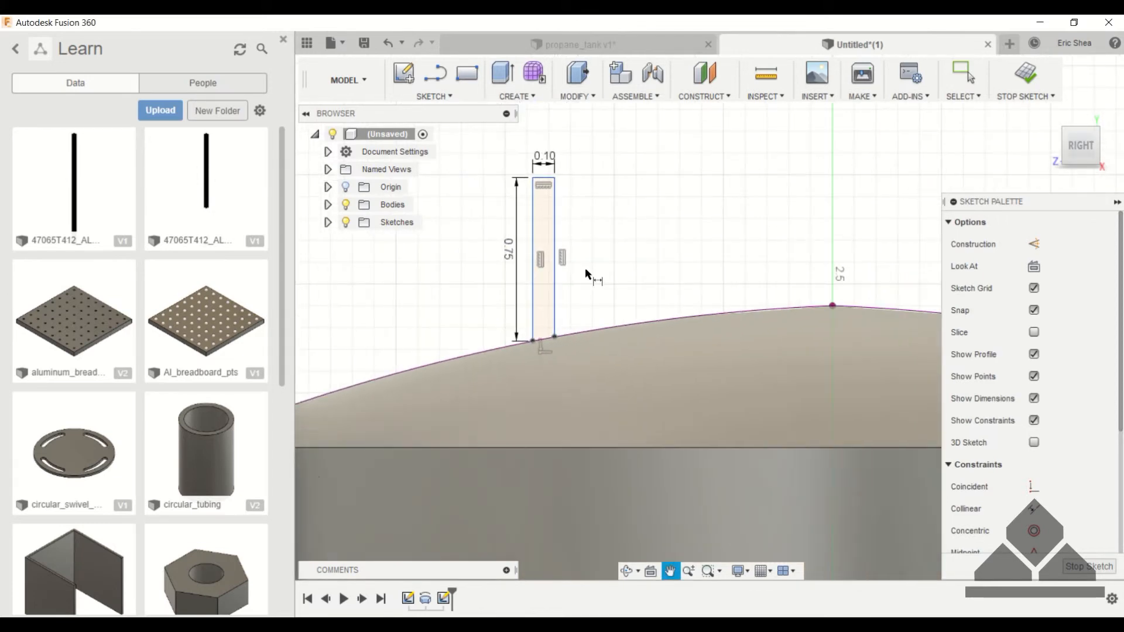
pyautogui.click(833, 306)
pyautogui.click(554, 335)
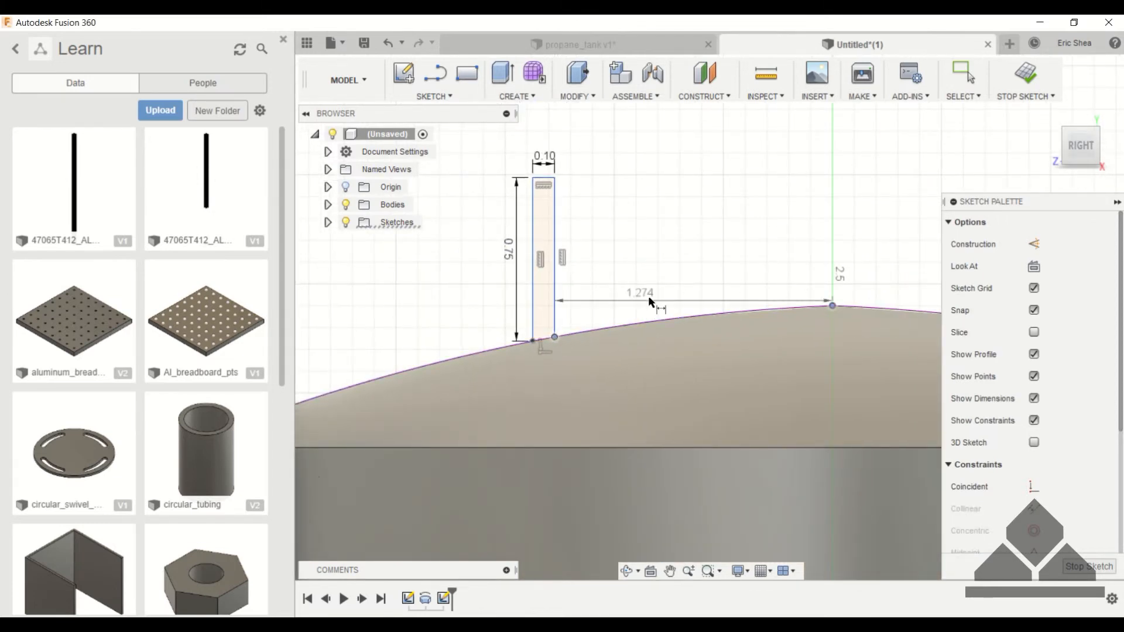
pyautogui.click(691, 285)
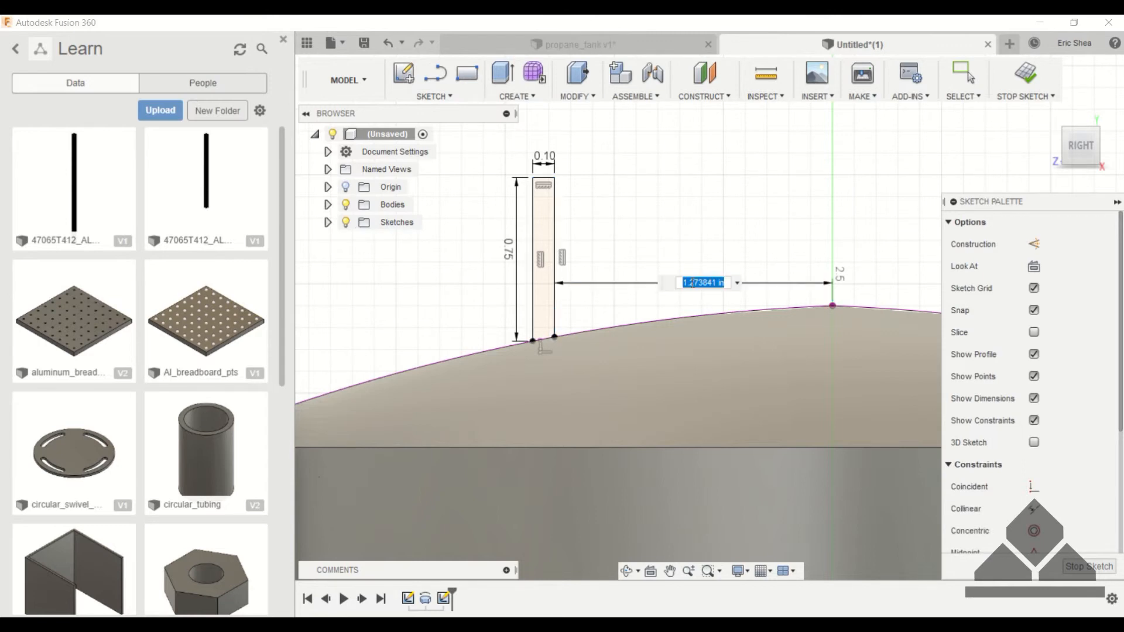
pyautogui.write('1.25')
pyautogui.press('Return')
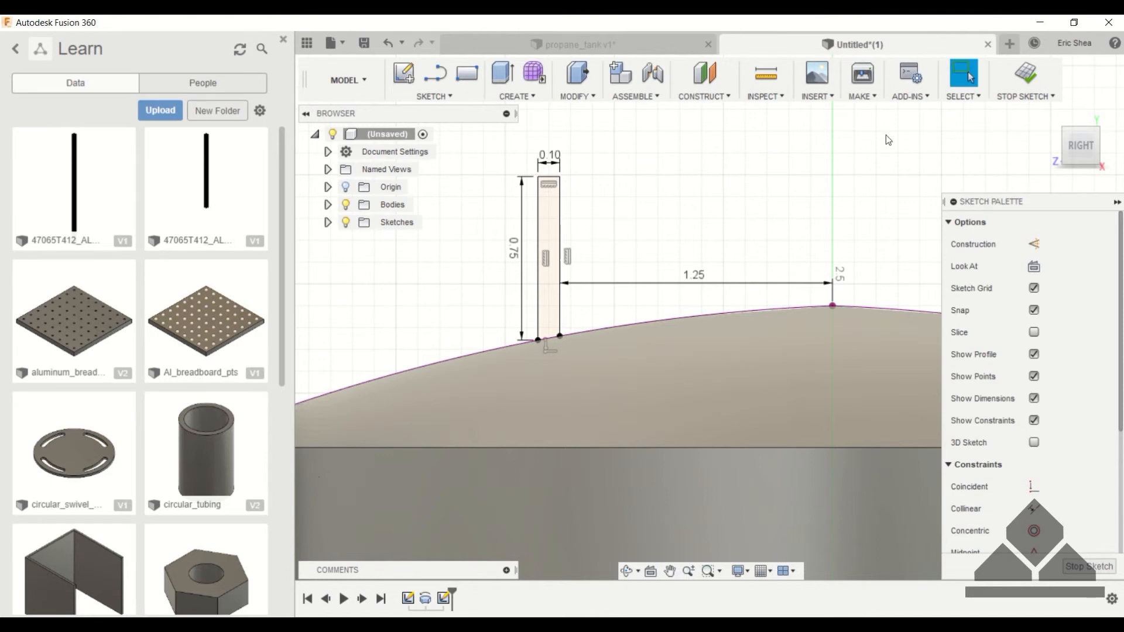
pyautogui.click(1026, 74)
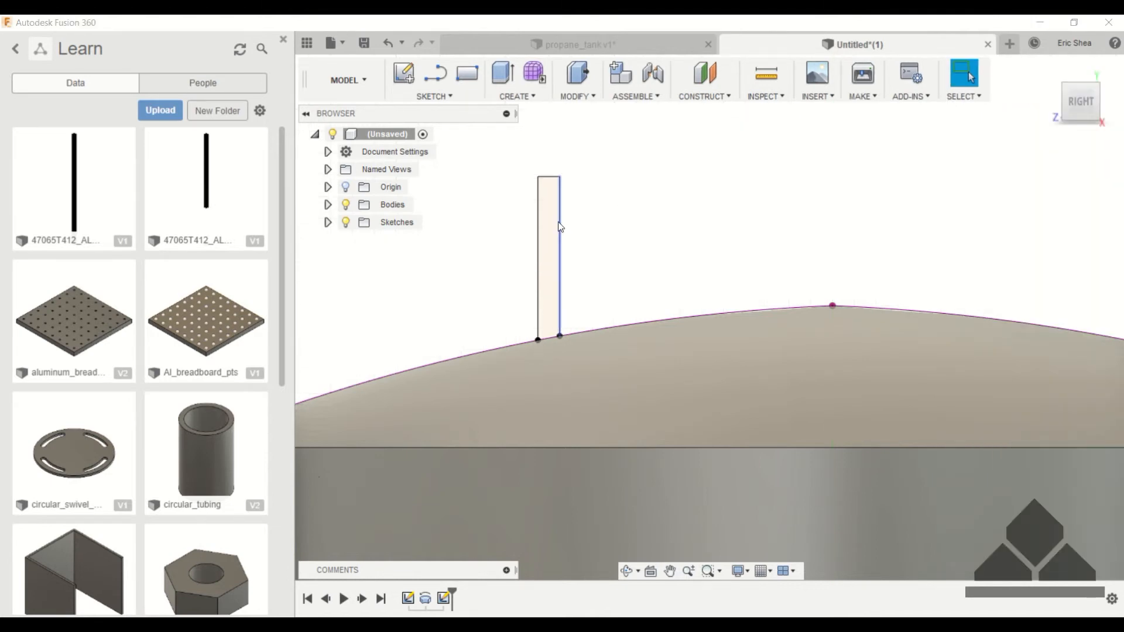
# - Start a Revolve with the thin upright rectangle on the top dome as its profile and activate the axis selection
pyautogui.click(525, 94)
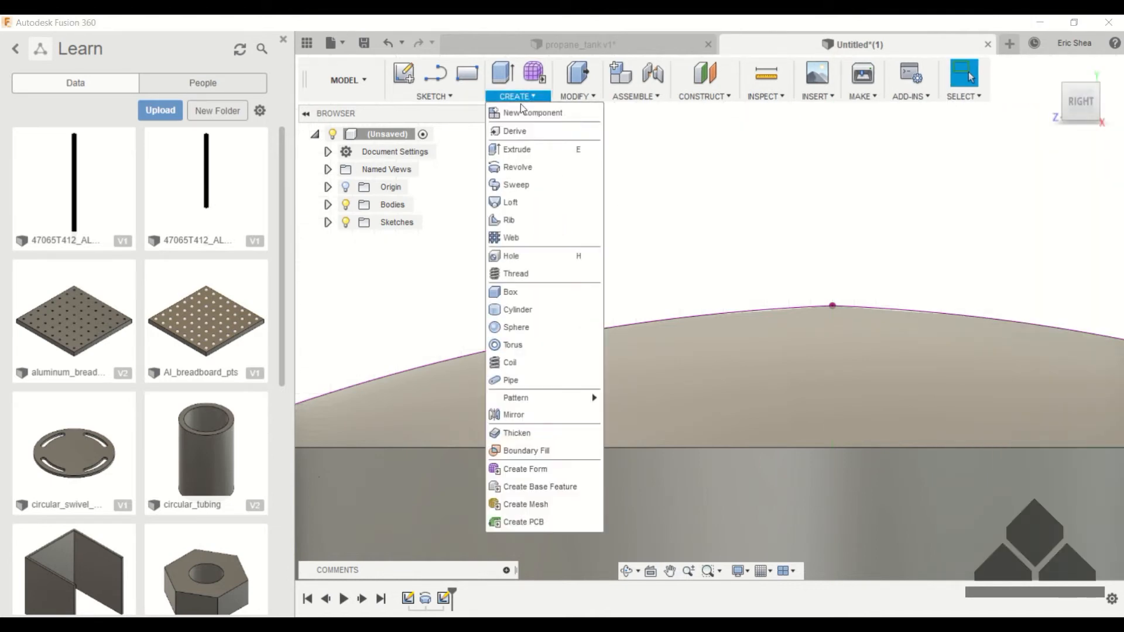
pyautogui.click(523, 150)
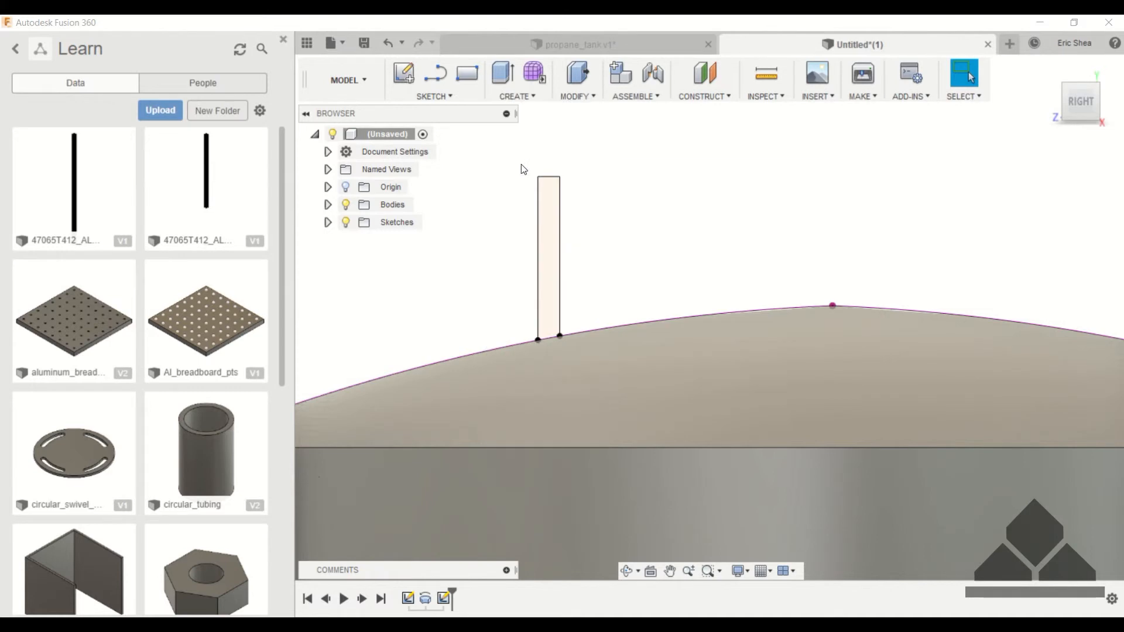
pyautogui.click(547, 198)
pyautogui.scroll(-3, 712, 219)
pyautogui.scroll(-2, 709, 214)
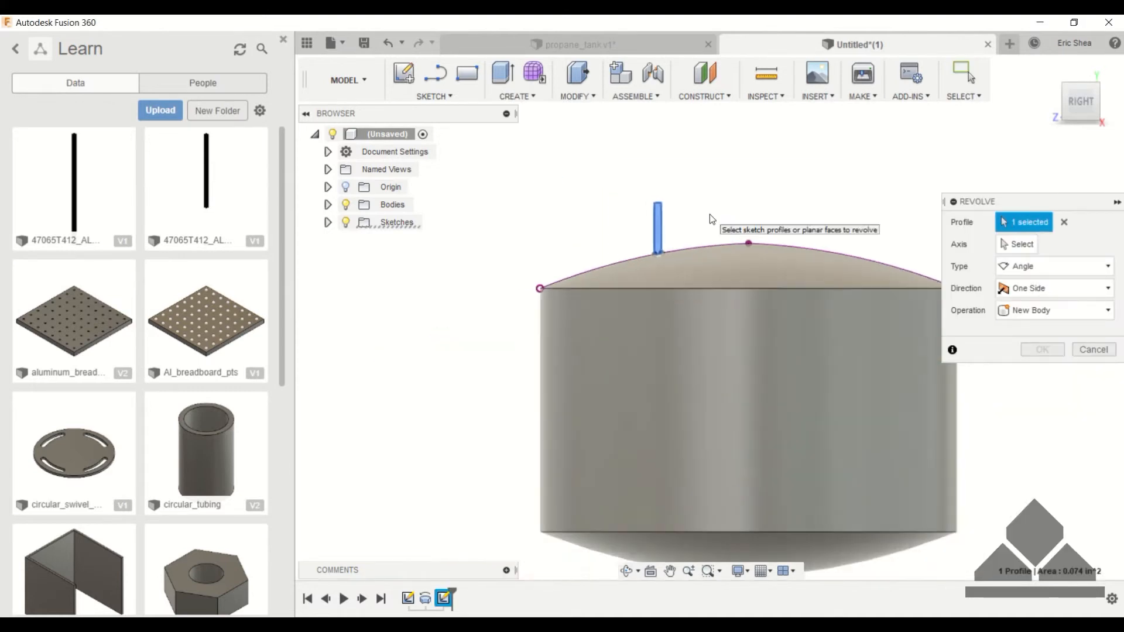
pyautogui.keyDown('shift'); pyautogui.moveTo(710, 215); pyautogui.dragTo(738, 231, button='middle'); pyautogui.keyUp('shift')
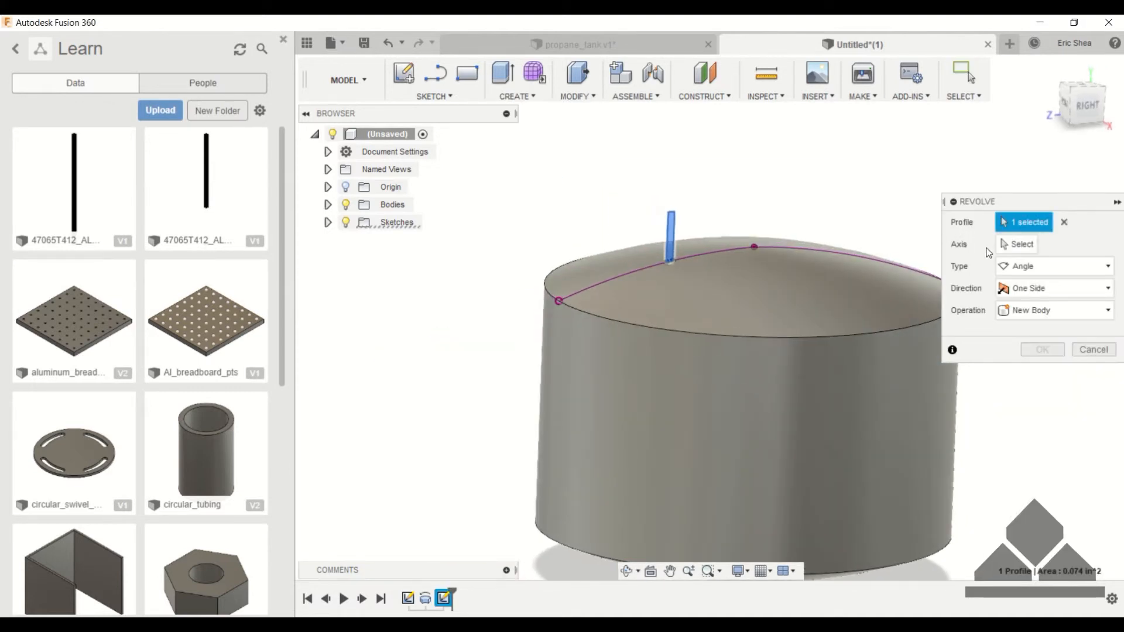
pyautogui.click(1016, 244)
# - Try the origin's Y axis as the revolve axis and clear that selection
pyautogui.keyDown('shift'); pyautogui.moveTo(730, 274); pyautogui.dragTo(753, 341, button='middle'); pyautogui.keyUp('shift')
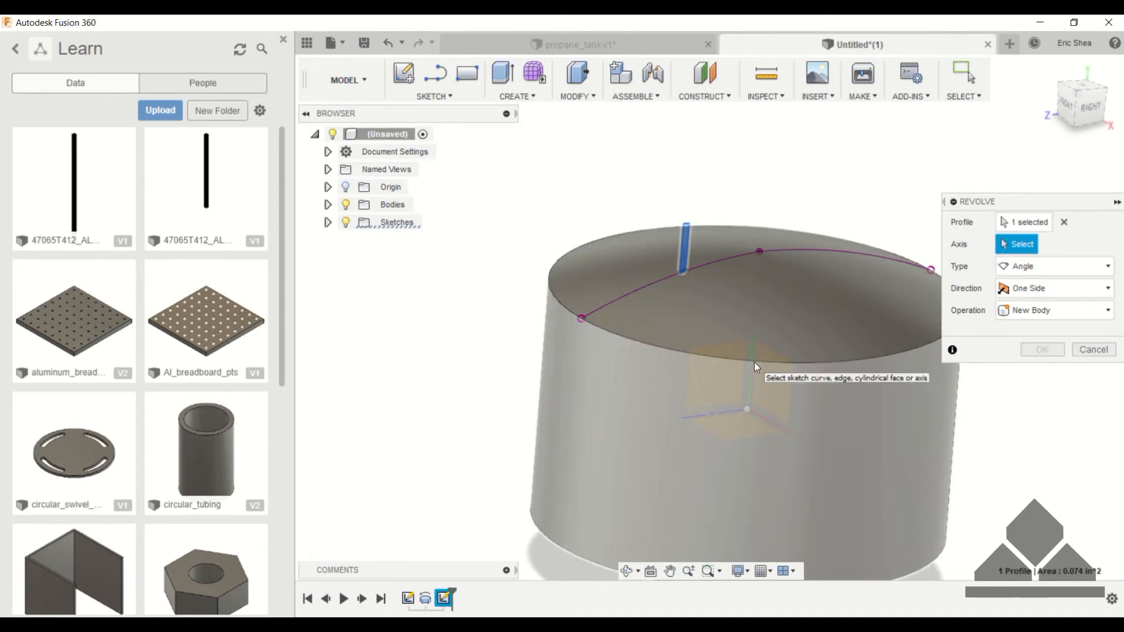
pyautogui.keyDown('shift'); pyautogui.moveTo(751, 388); pyautogui.dragTo(771, 318, button='middle'); pyautogui.keyUp('shift')
pyautogui.moveTo(698, 549); pyautogui.dragTo(749, 391, button='middle')
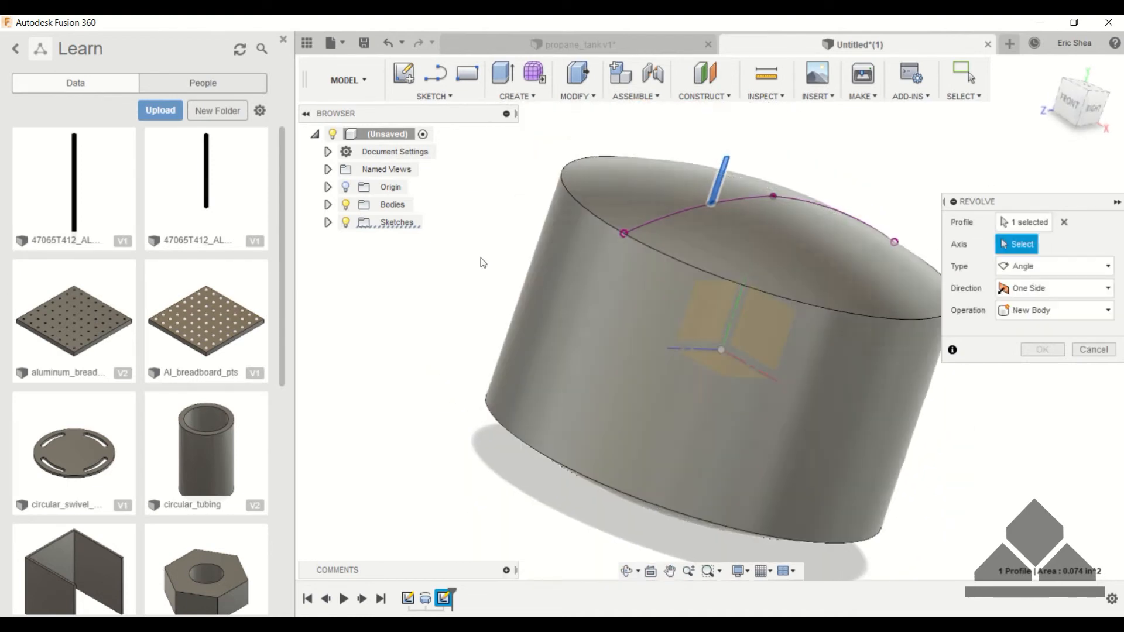
pyautogui.click(328, 186)
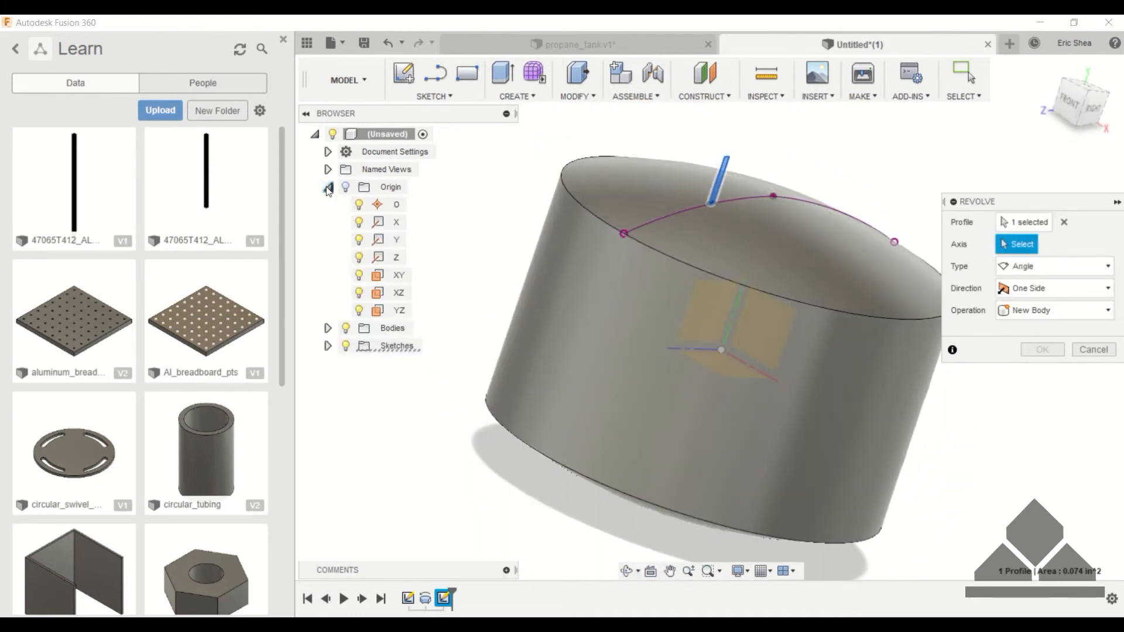
pyautogui.click(397, 241)
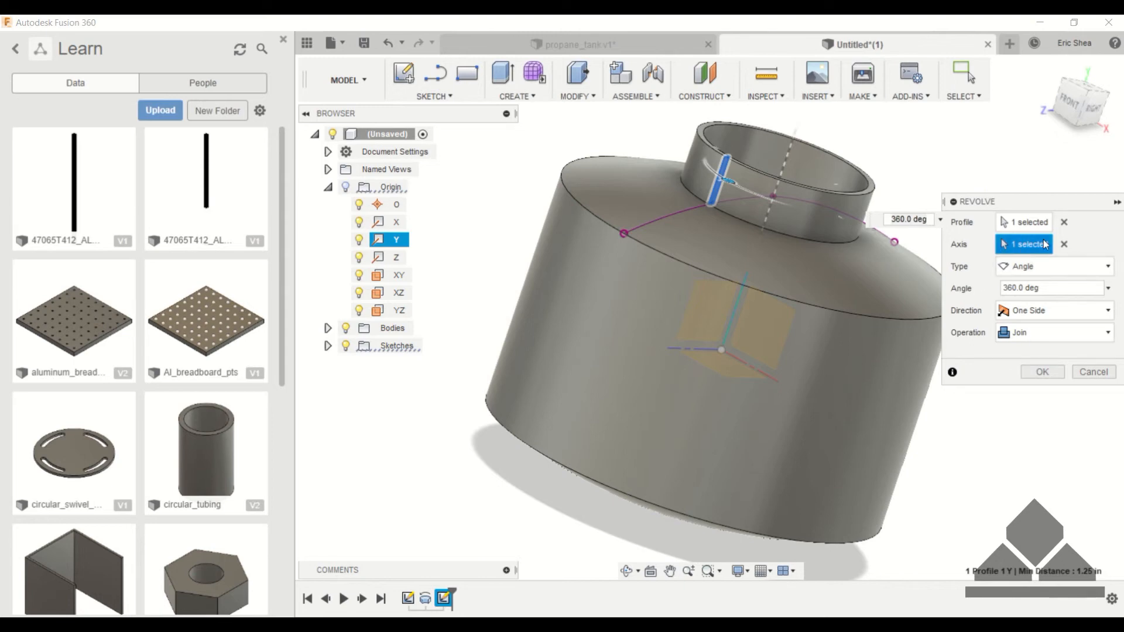
pyautogui.click(1063, 243)
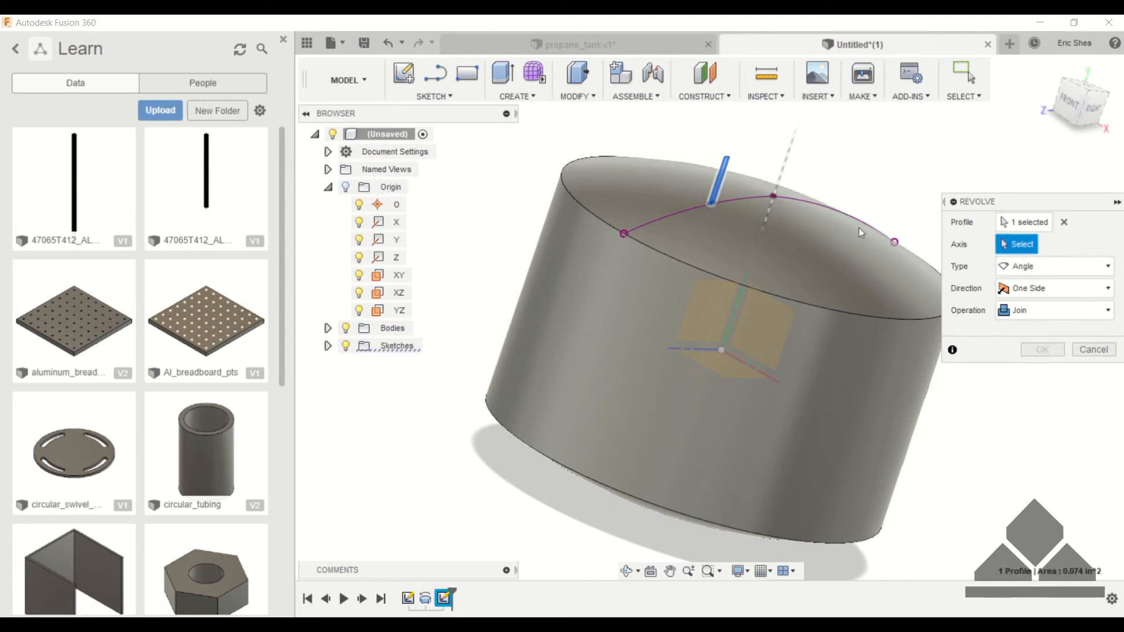
# - With the tank body temporarily hidden, revolve the profile 360° around the vertical origin axis as a new body
pyautogui.click(328, 187)
pyautogui.click(328, 204)
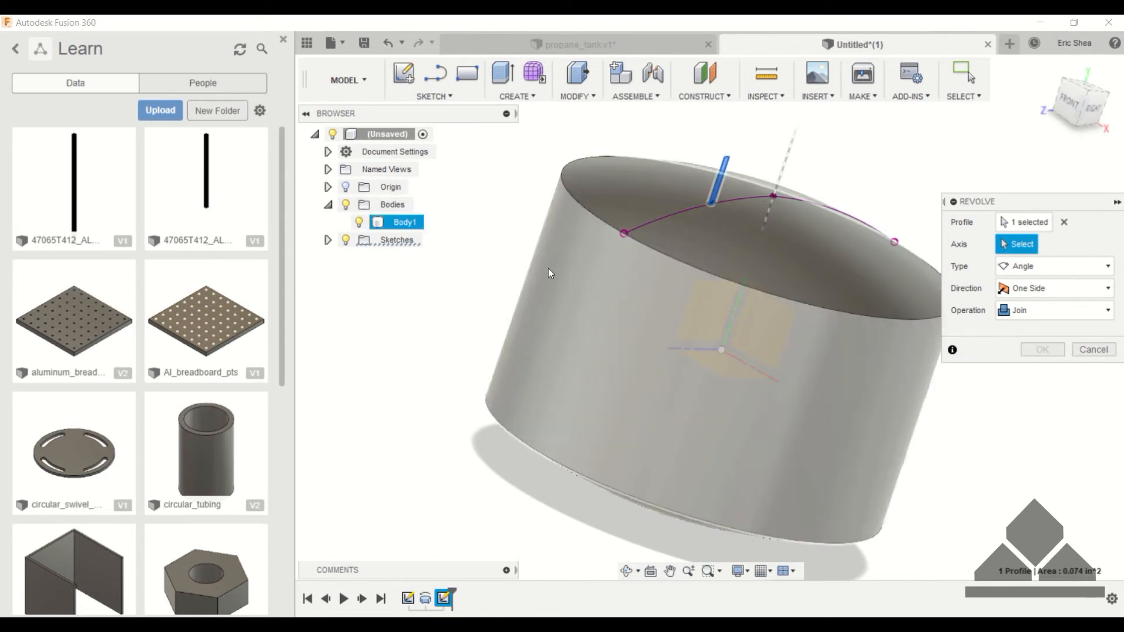
pyautogui.click(404, 222)
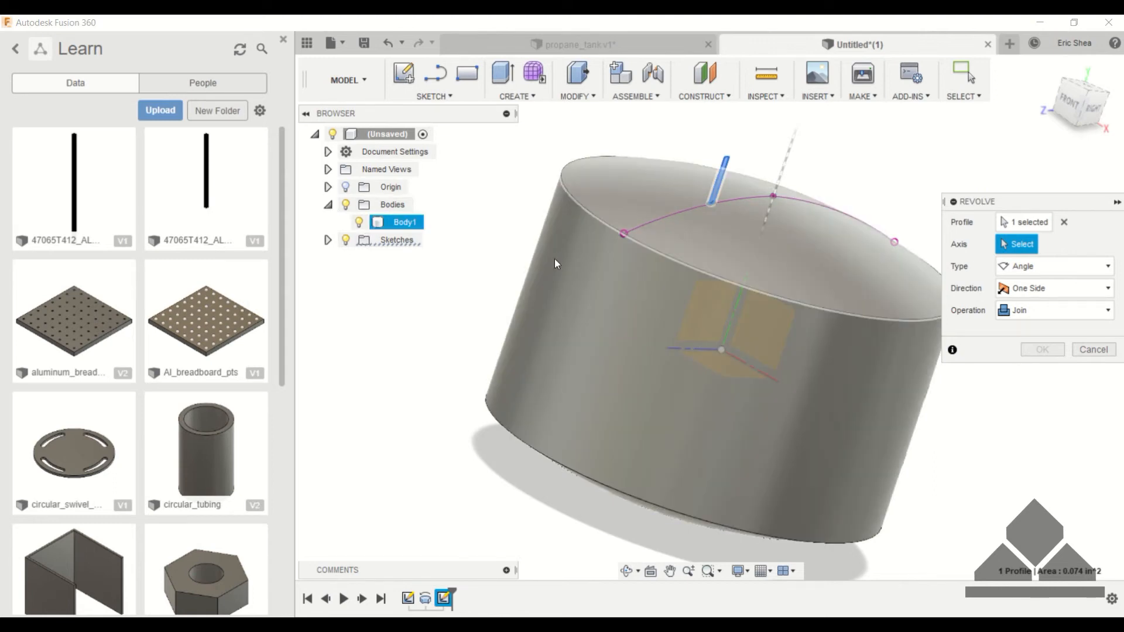
pyautogui.click(360, 222)
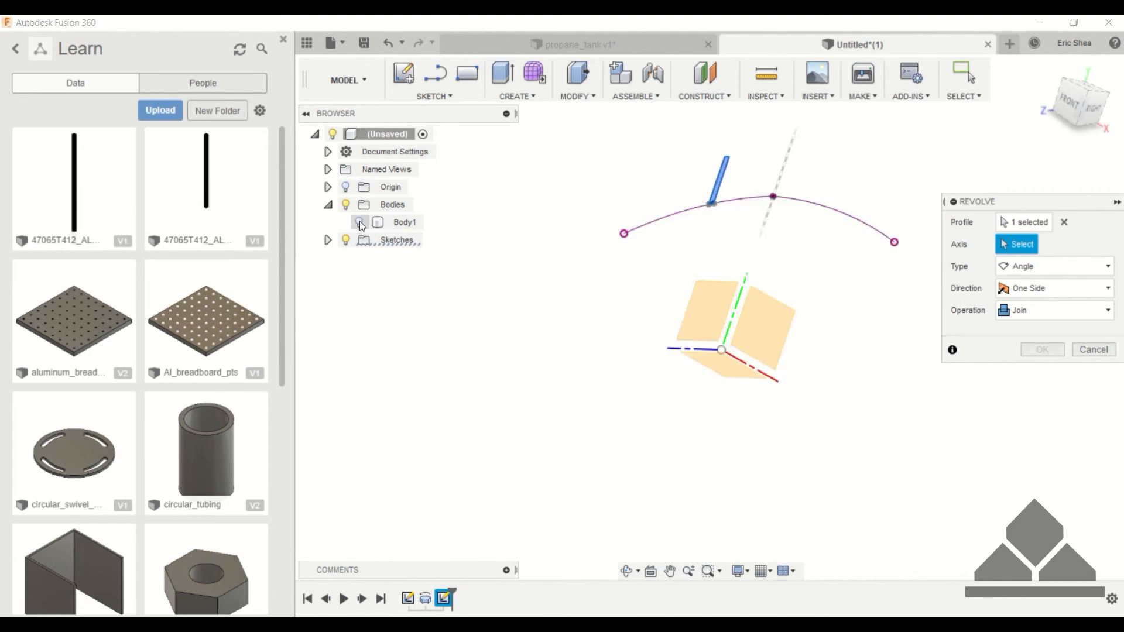
pyautogui.click(740, 286)
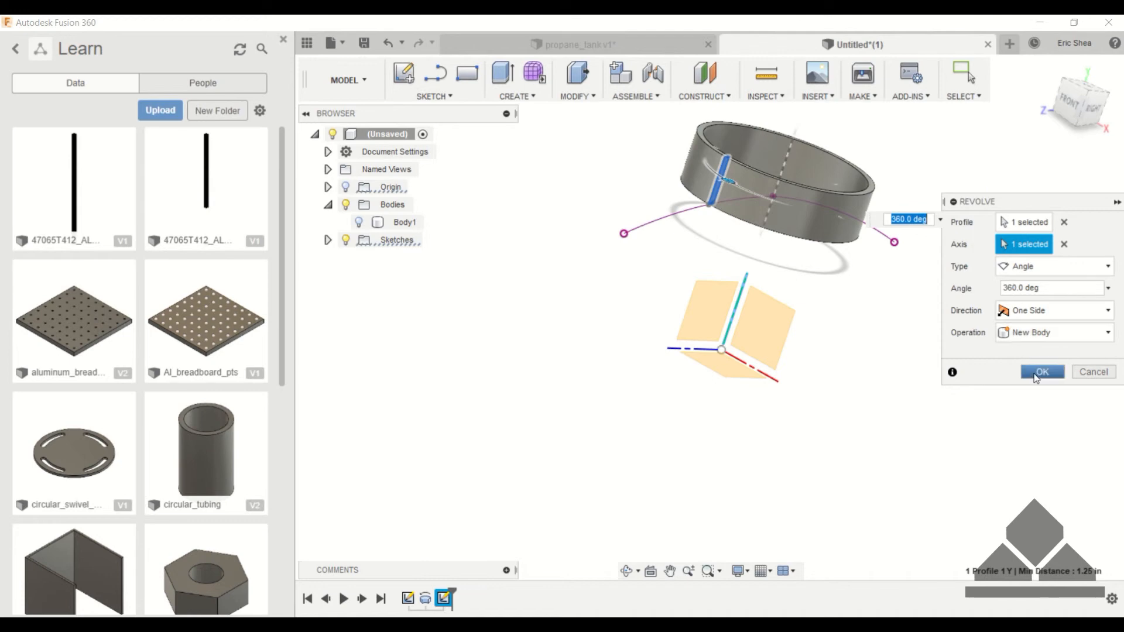
pyautogui.click(1035, 373)
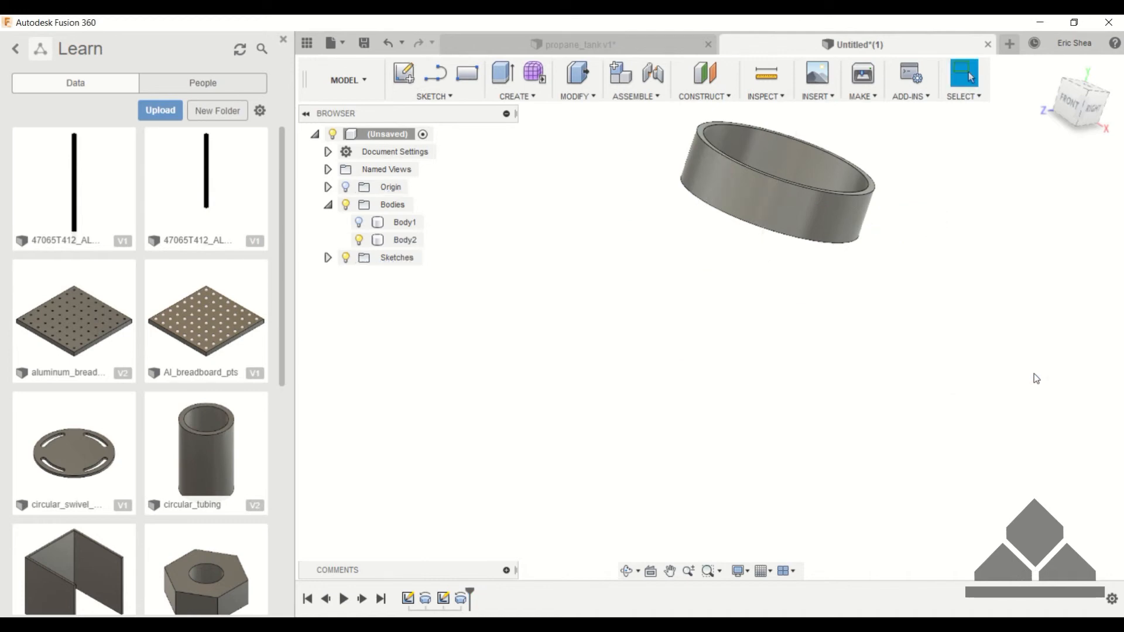
pyautogui.click(359, 223)
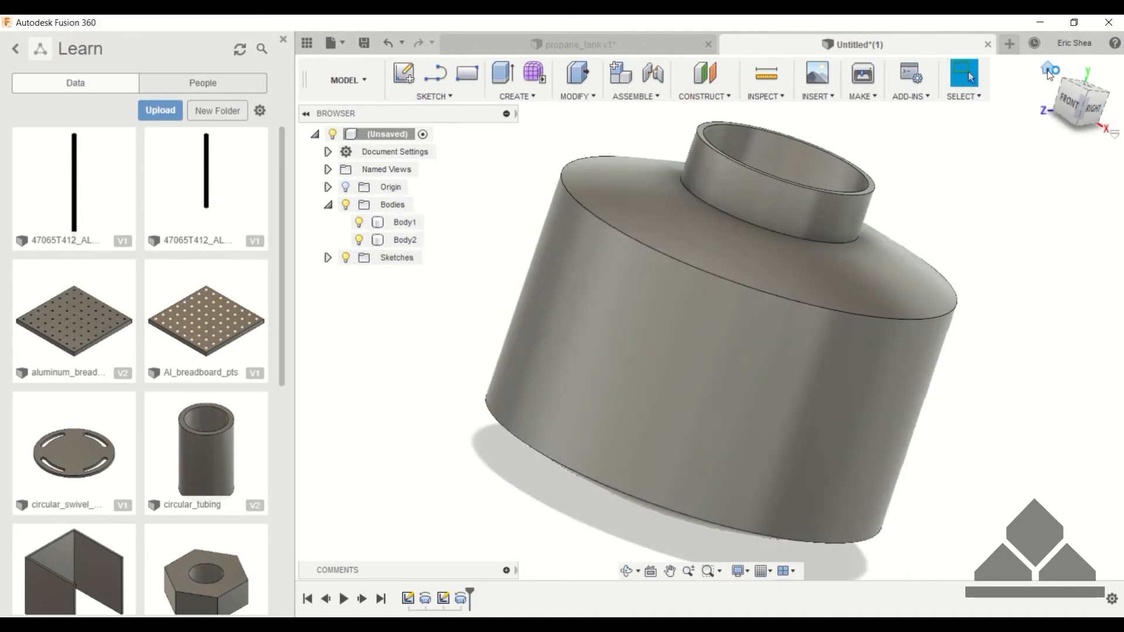
# - Create a new sketch on the vertical YZ origin plane, viewed from the right
pyautogui.click(1048, 68)
pyautogui.keyDown('shift'); pyautogui.moveTo(966, 221); pyautogui.dragTo(965, 174, button='middle'); pyautogui.keyUp('shift')
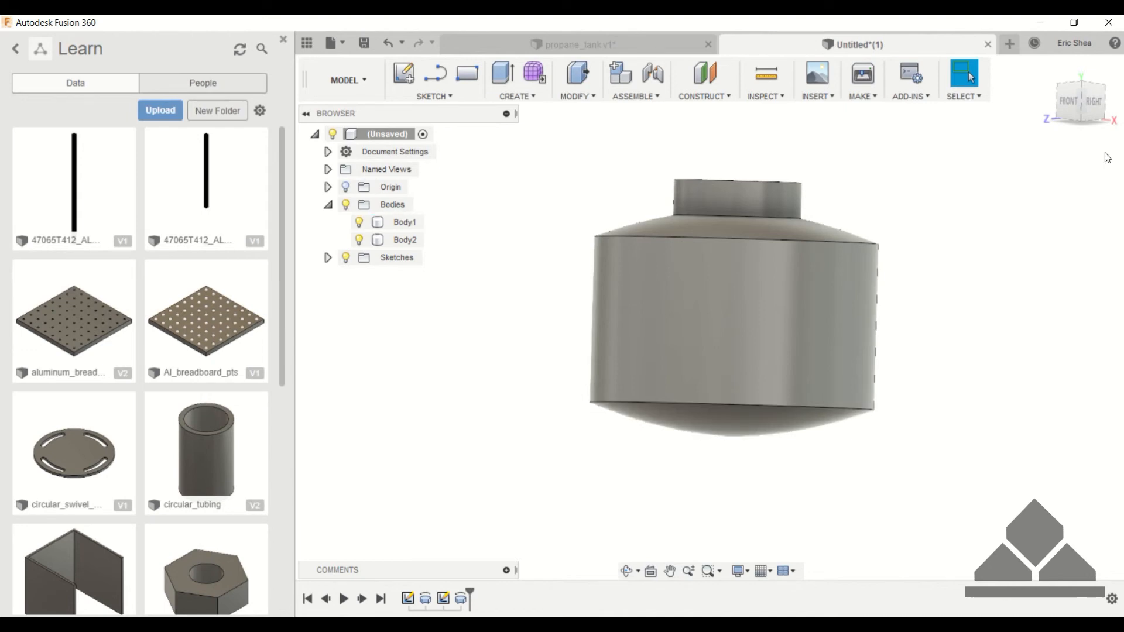
pyautogui.click(1096, 102)
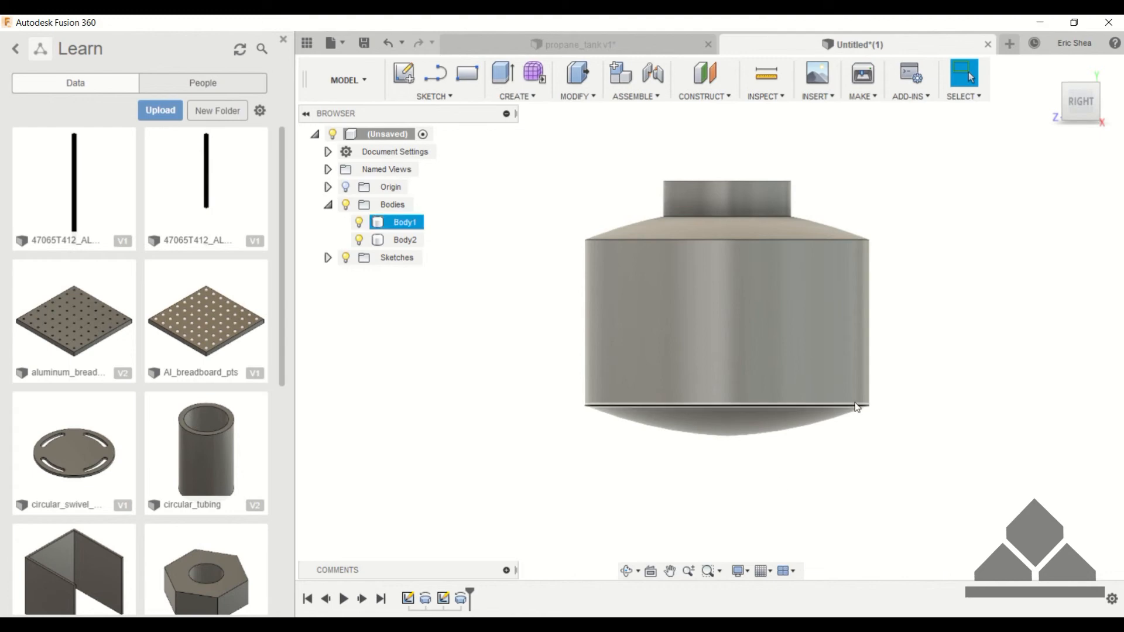
pyautogui.moveTo(966, 359); pyautogui.dragTo(927, 372, button='middle')
pyautogui.scroll(3, 864, 333)
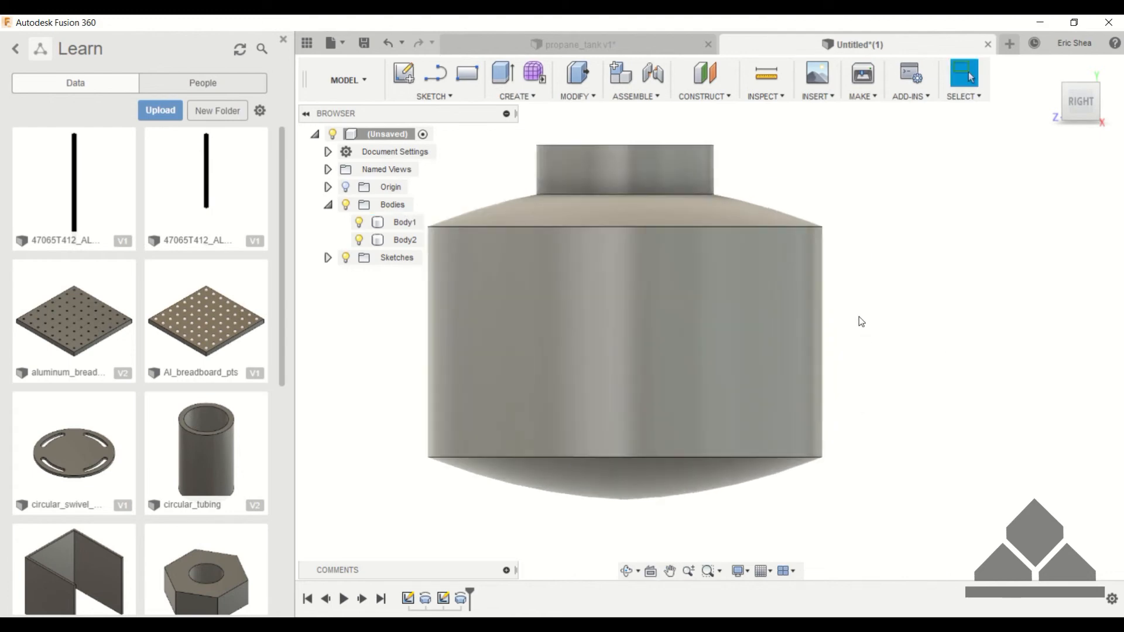
pyautogui.scroll(-1, 861, 318)
pyautogui.moveTo(861, 318); pyautogui.dragTo(955, 321, button='middle')
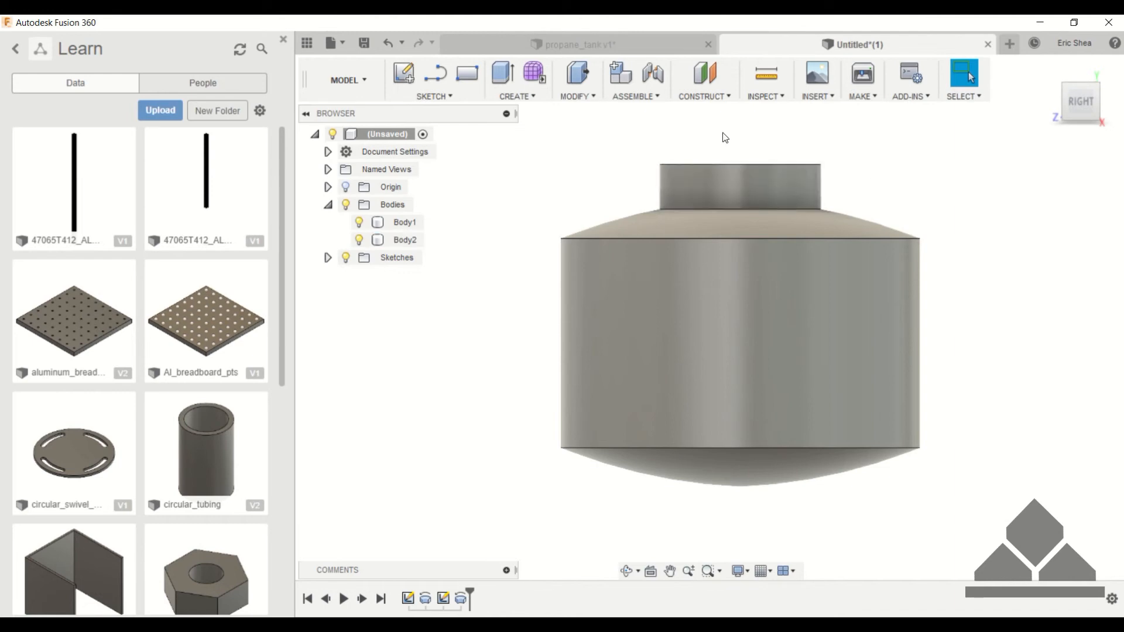
pyautogui.click(404, 72)
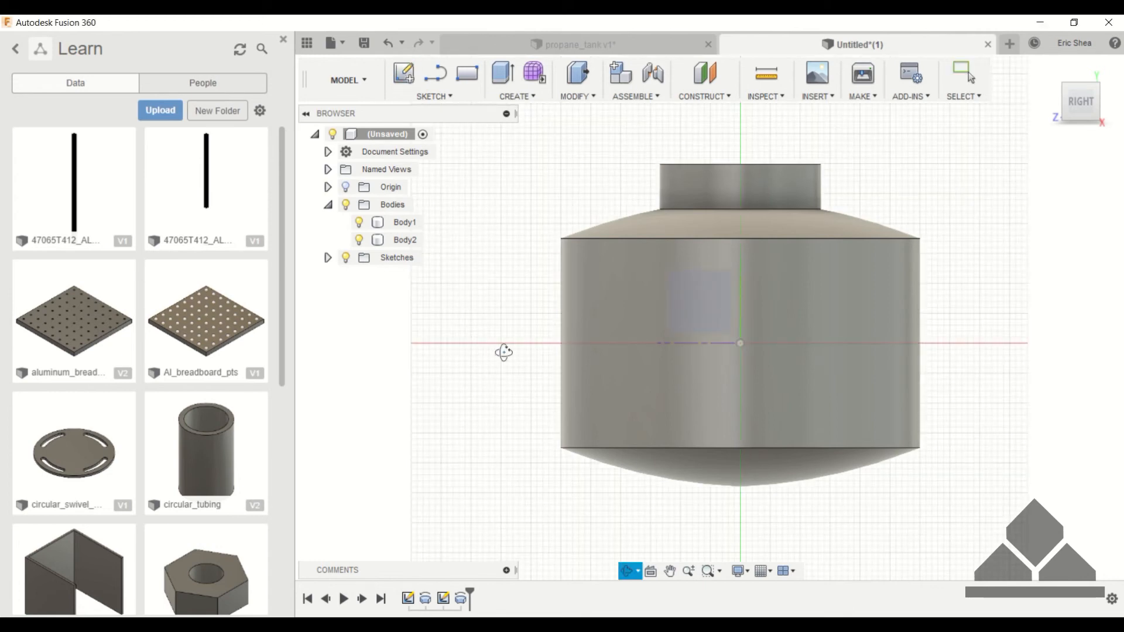
pyautogui.click(716, 301)
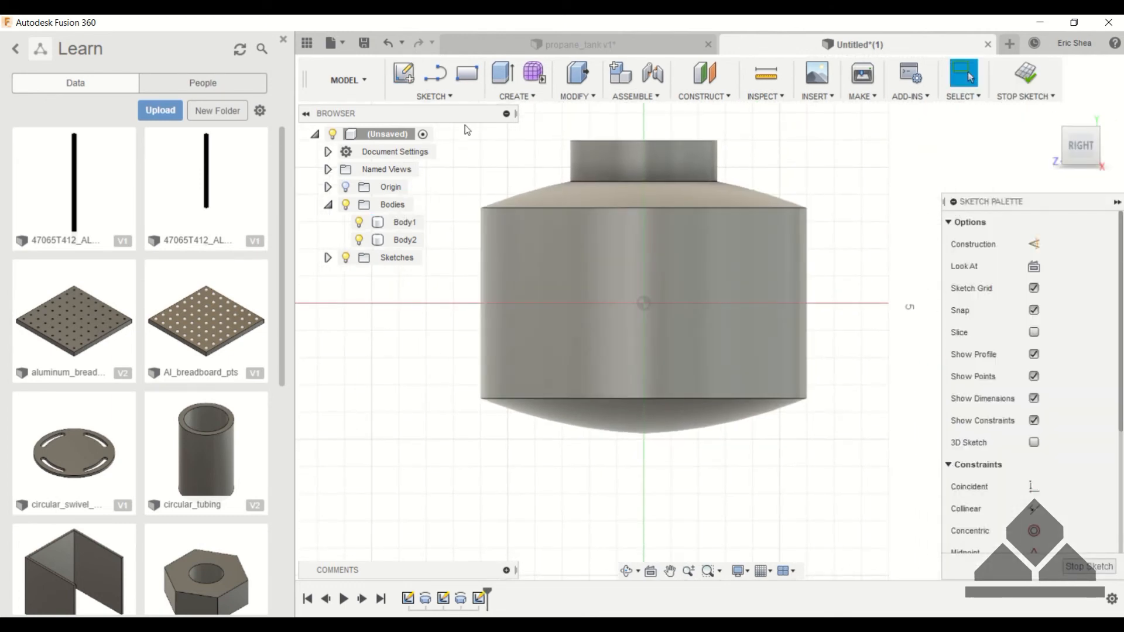
# - Intersect the tank's bottom dome face with the sketch plane to bring its arc into the sketch
pyautogui.click(433, 97)
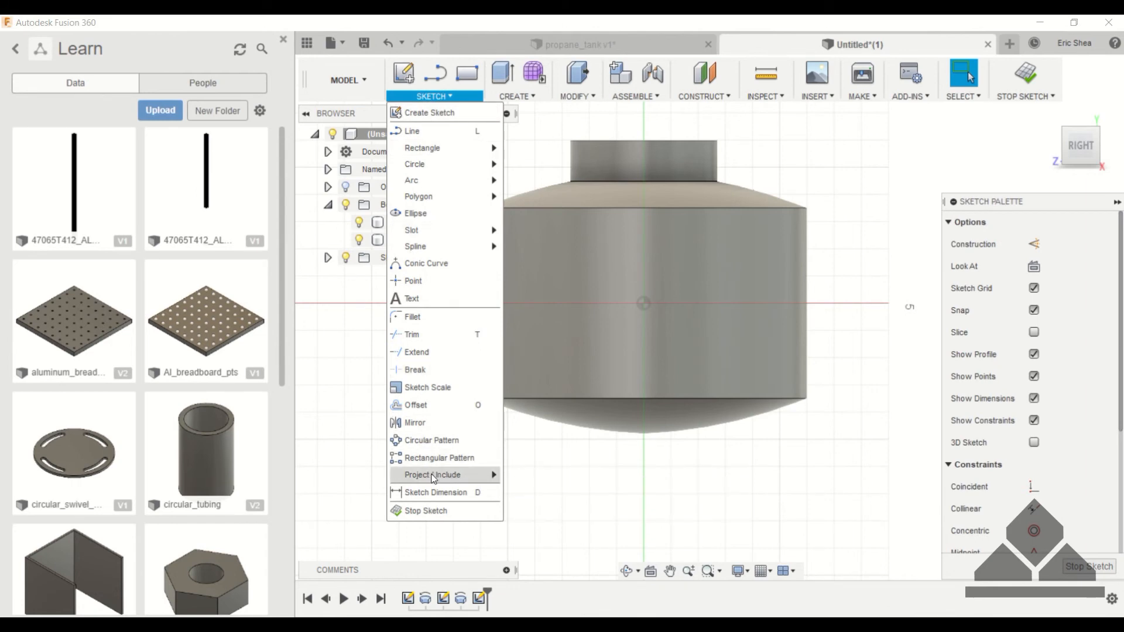
pyautogui.moveTo(433, 477)
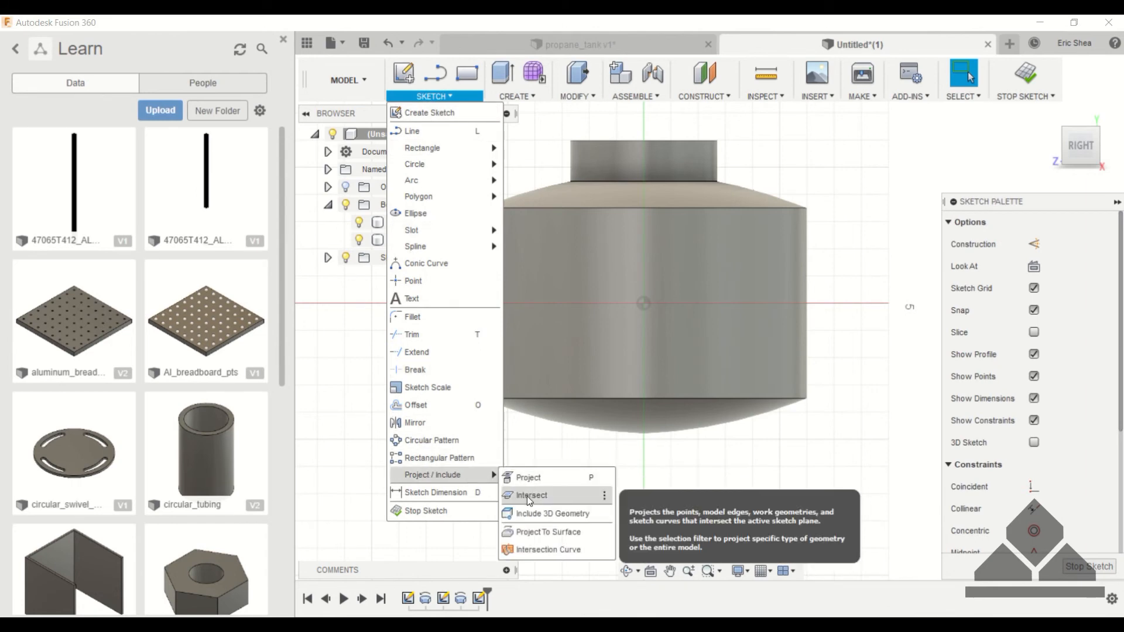
pyautogui.click(544, 498)
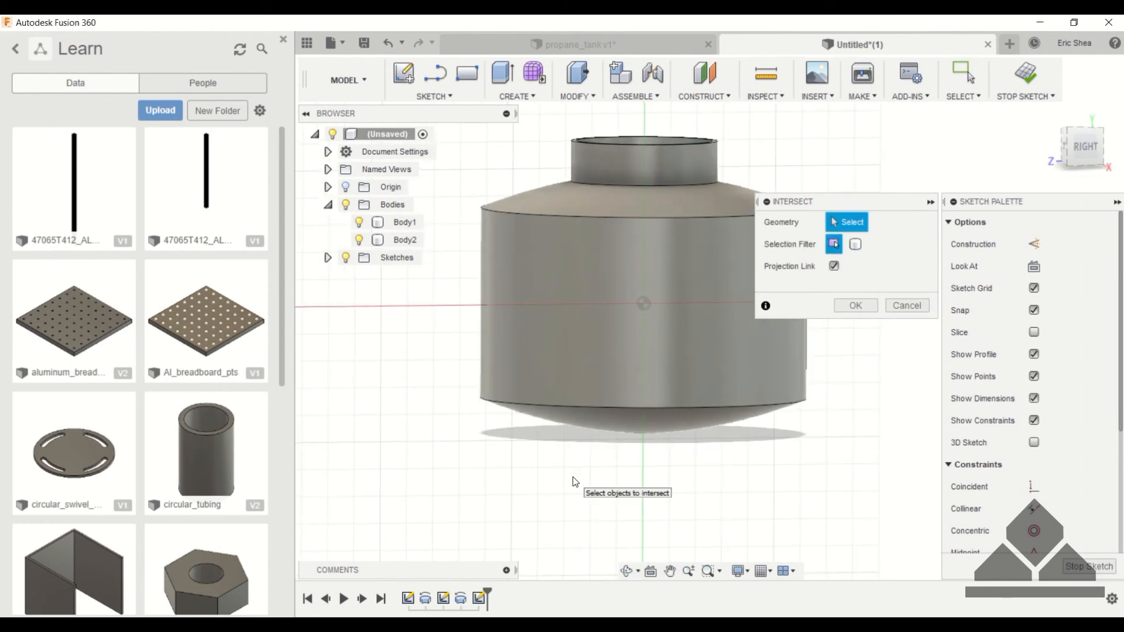
pyautogui.keyDown('shift'); pyautogui.moveTo(573, 478); pyautogui.dragTo(594, 425, button='middle'); pyautogui.keyUp('shift')
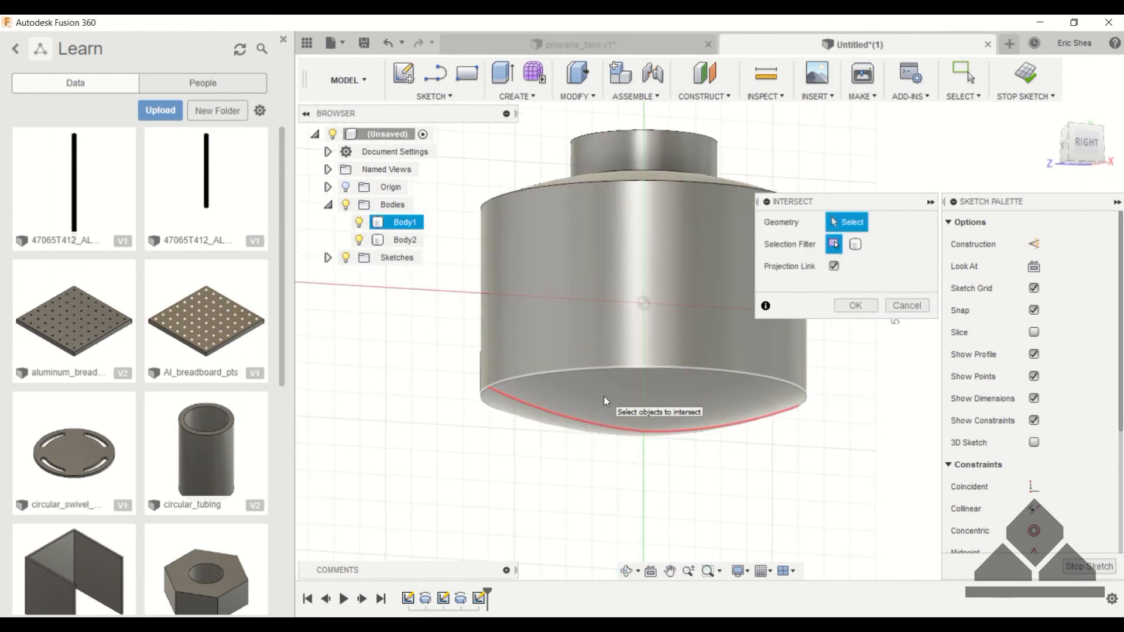
pyautogui.click(605, 401)
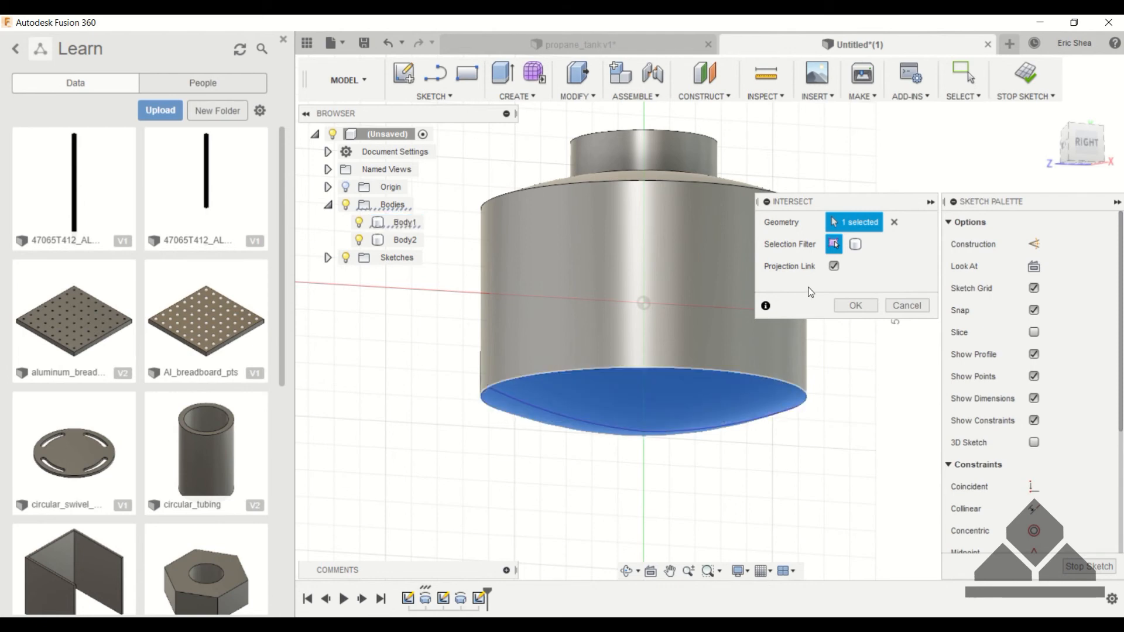
pyautogui.click(856, 305)
pyautogui.scroll(3, 595, 433)
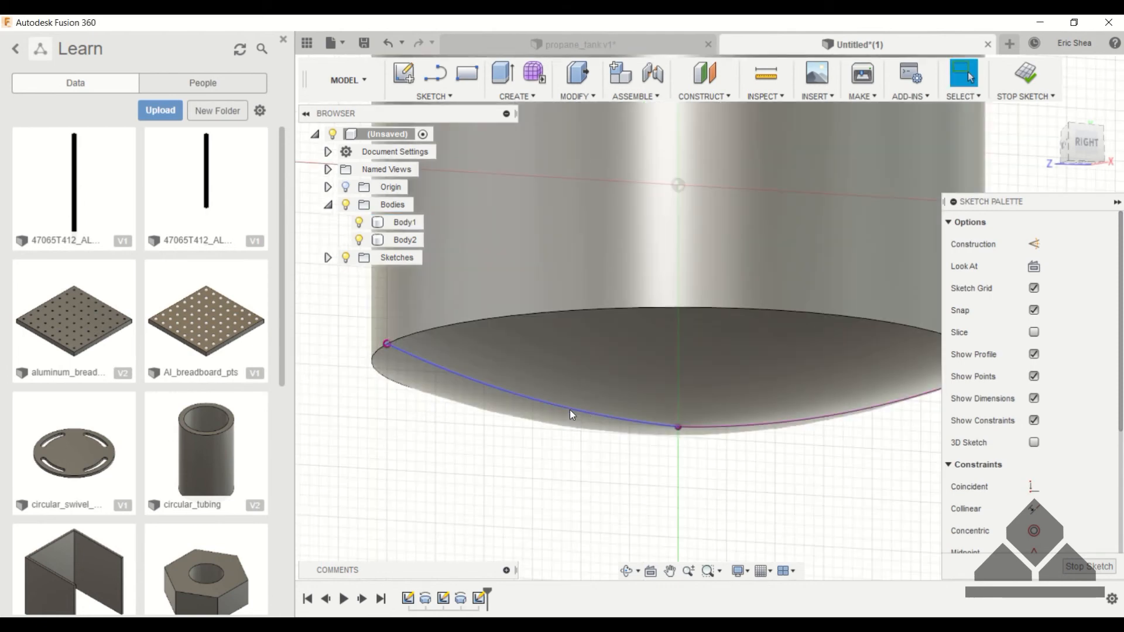
# - Sketch a two-point rectangle about 0.20 by 0.37 in, starting on the bottom dome arc and extending below it
pyautogui.click(1086, 148)
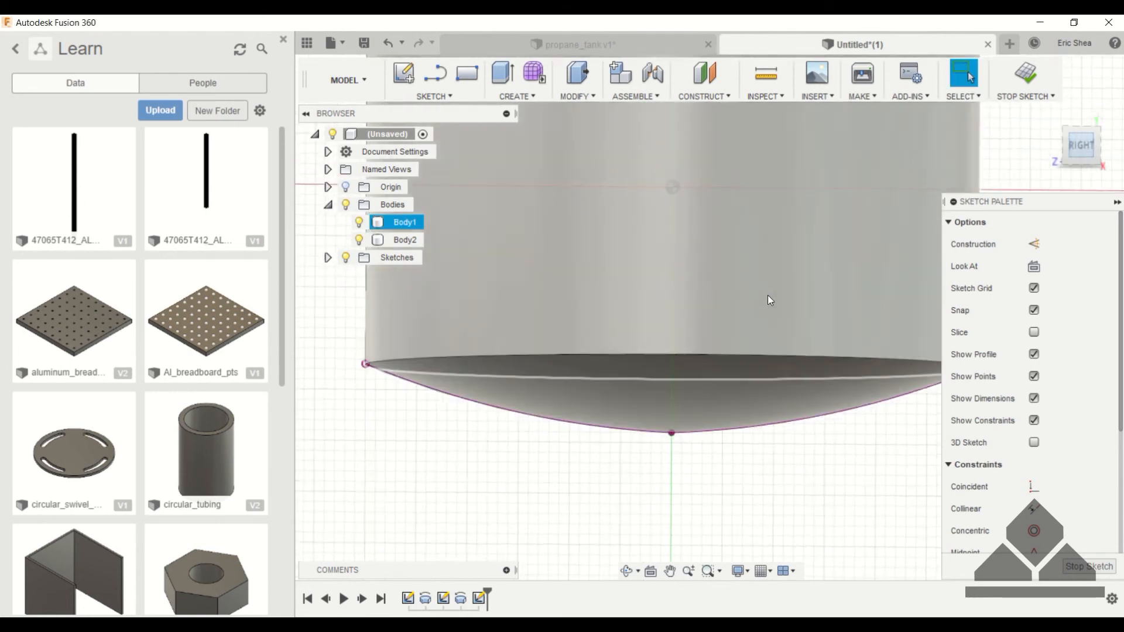
pyautogui.click(467, 73)
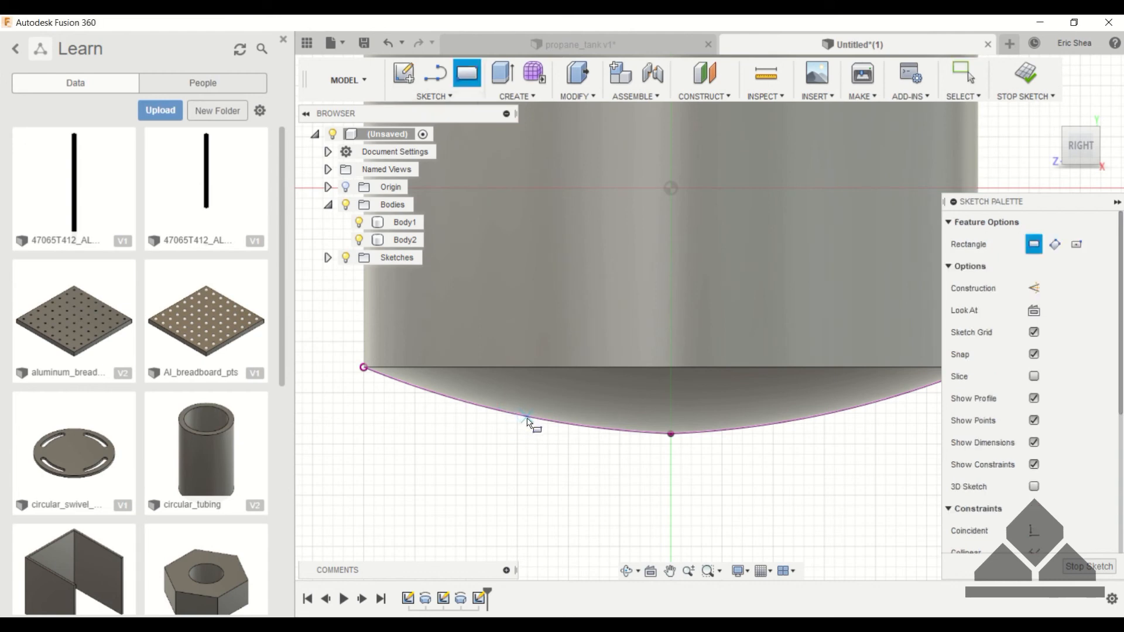
pyautogui.click(527, 416)
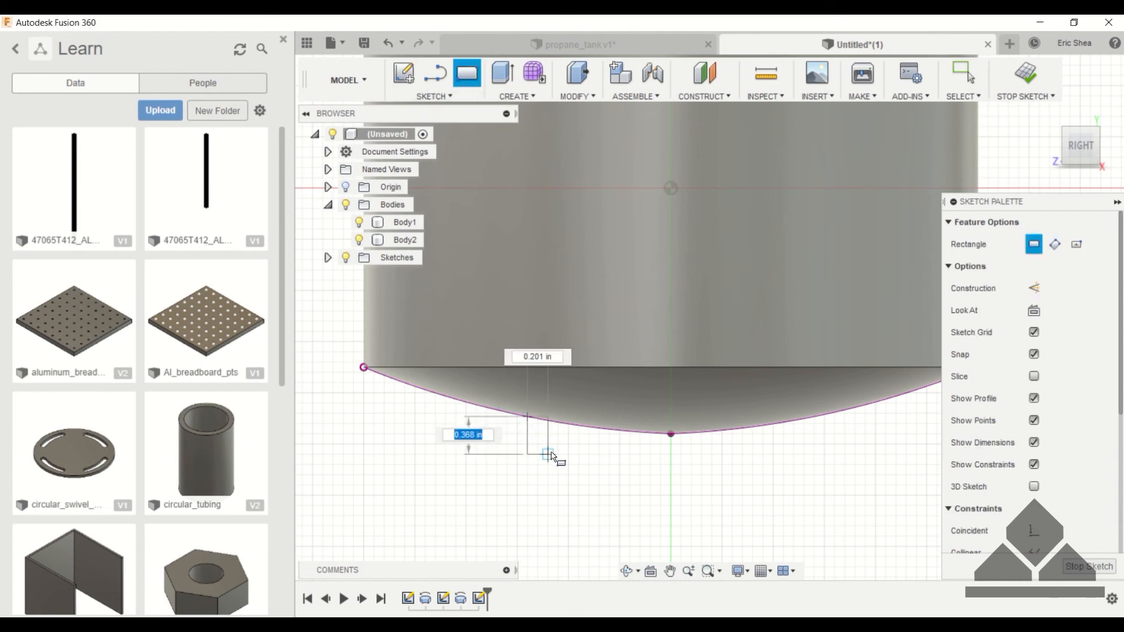
pyautogui.click(539, 454)
pyautogui.press('Escape')
# - Dimension the width between the rectangle's two vertical edges to 0.1 in
pyautogui.scroll(5, 573, 451)
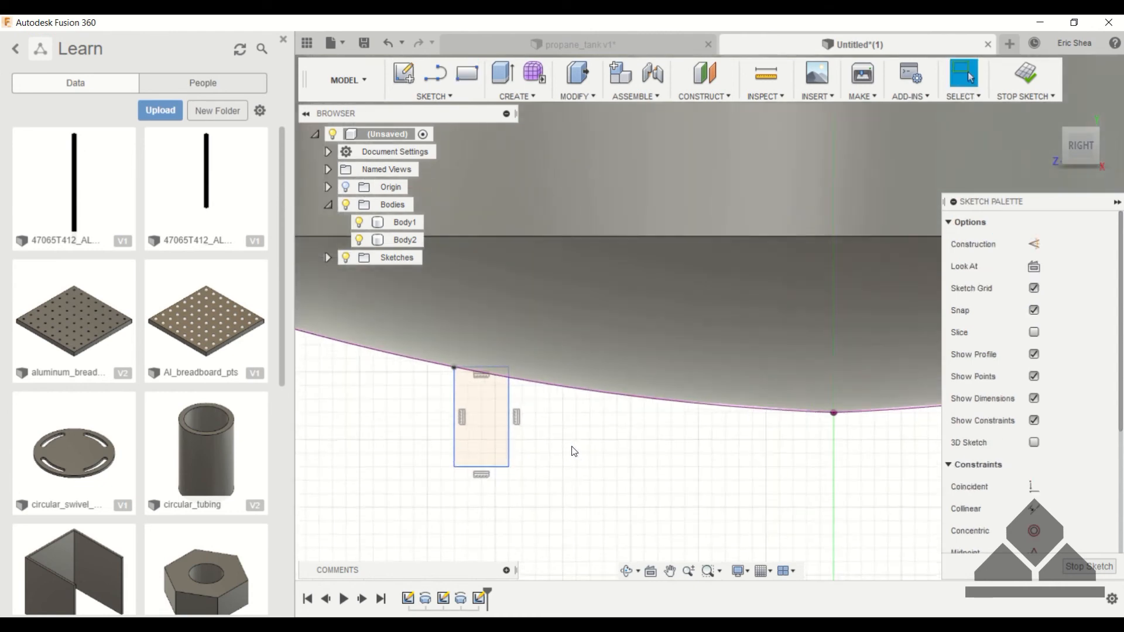
pyautogui.click(441, 450)
pyautogui.click(501, 451)
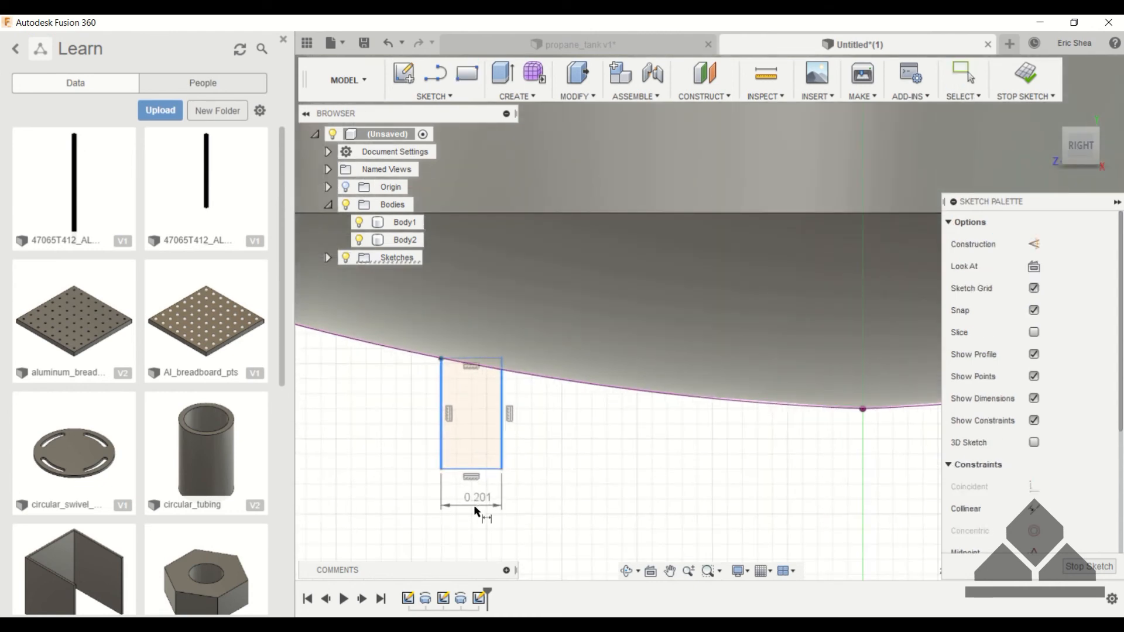
pyautogui.click(473, 505)
pyautogui.write('.1')
pyautogui.press('Return')
pyautogui.scroll(4, 554, 387)
pyautogui.press('Escape')
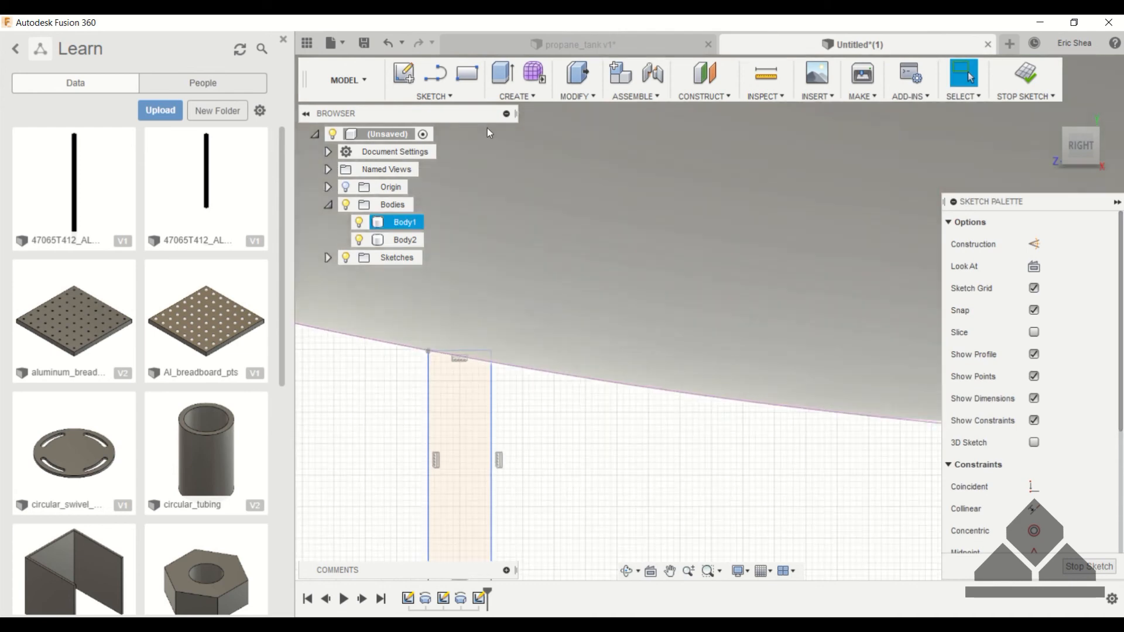
# - Trim away the rectangle's top edge and the inner edge's stub above the dome arc
pyautogui.click(434, 96)
pyautogui.click(426, 334)
pyautogui.scroll(3, 478, 350)
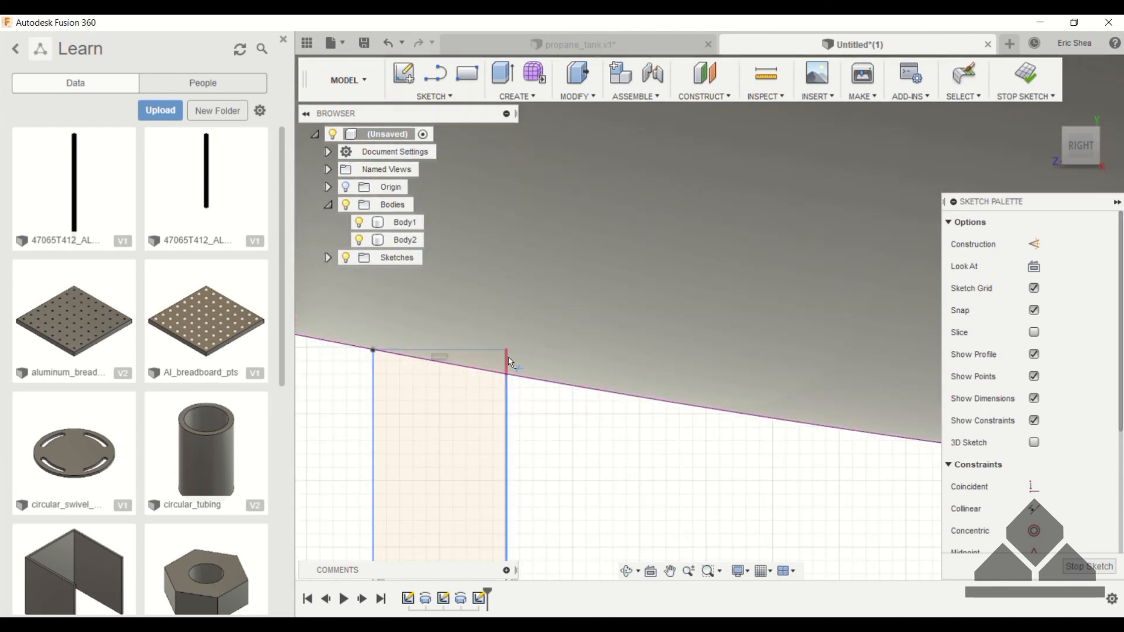
pyautogui.click(507, 357)
pyautogui.click(491, 350)
pyautogui.press('Escape')
# - Dimension the rectangle's outer vertical edge to 0.4 in
pyautogui.scroll(-2, 540, 426)
pyautogui.scroll(-3, 542, 432)
pyautogui.press('d')
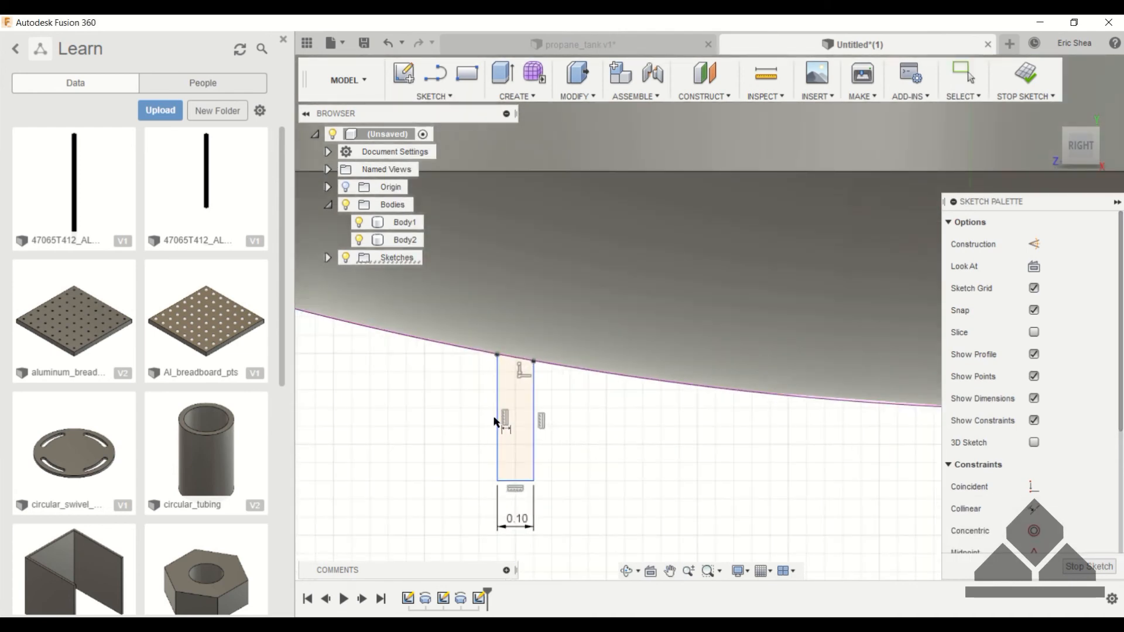
pyautogui.click(497, 417)
pyautogui.click(475, 417)
pyautogui.write('.4')
pyautogui.press('Return')
# - Dimension the horizontal distance from the bottom dome's lowest point to the rectangle's inner upper corner as 1.25 in and finish the sketch
pyautogui.scroll(-3, 595, 440)
pyautogui.moveTo(594, 440); pyautogui.dragTo(510, 407, button='middle')
pyautogui.click(699, 390)
pyautogui.click(475, 366)
pyautogui.click(599, 420)
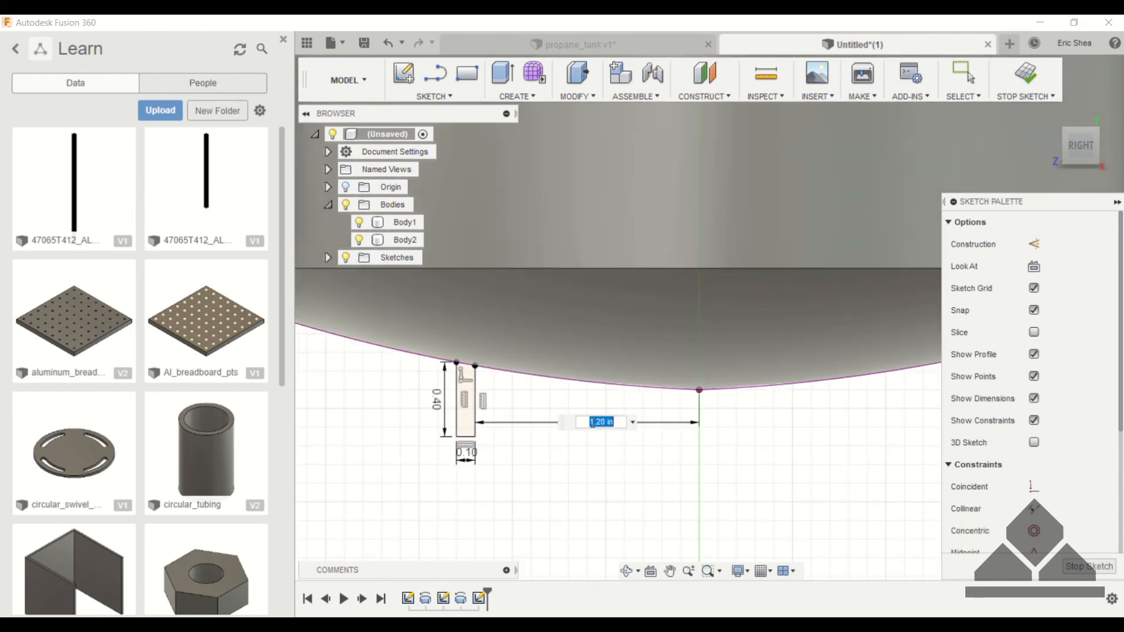
pyautogui.write('1.25')
pyautogui.press('Return')
pyautogui.scroll(-1, 591, 420)
pyautogui.press('Escape')
pyautogui.click(1026, 75)
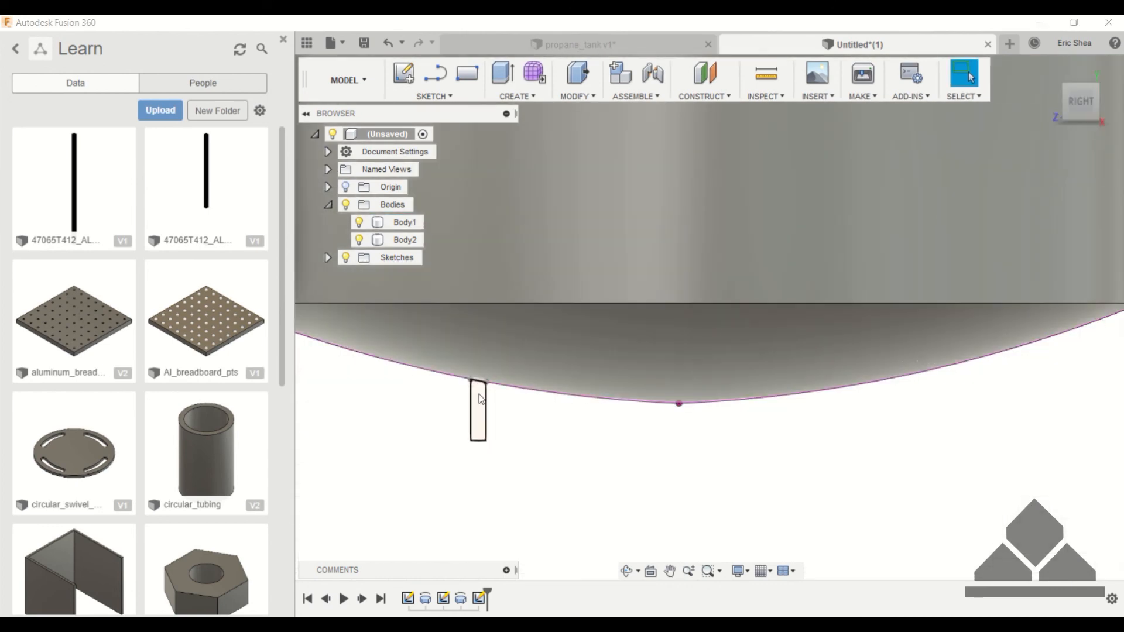
# - Revolve the small rectangle under the tank 360° around the origin's Y axis, joining it to the tank body
pyautogui.click(477, 410)
pyautogui.click(517, 96)
pyautogui.click(525, 148)
pyautogui.click(1017, 245)
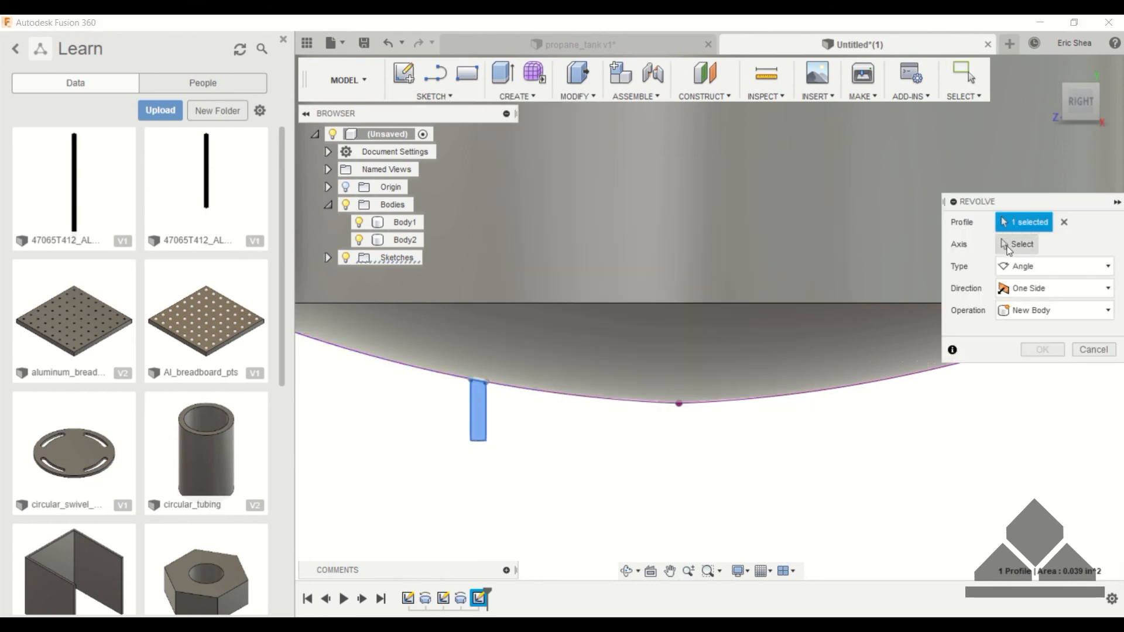
pyautogui.click(328, 188)
pyautogui.click(397, 240)
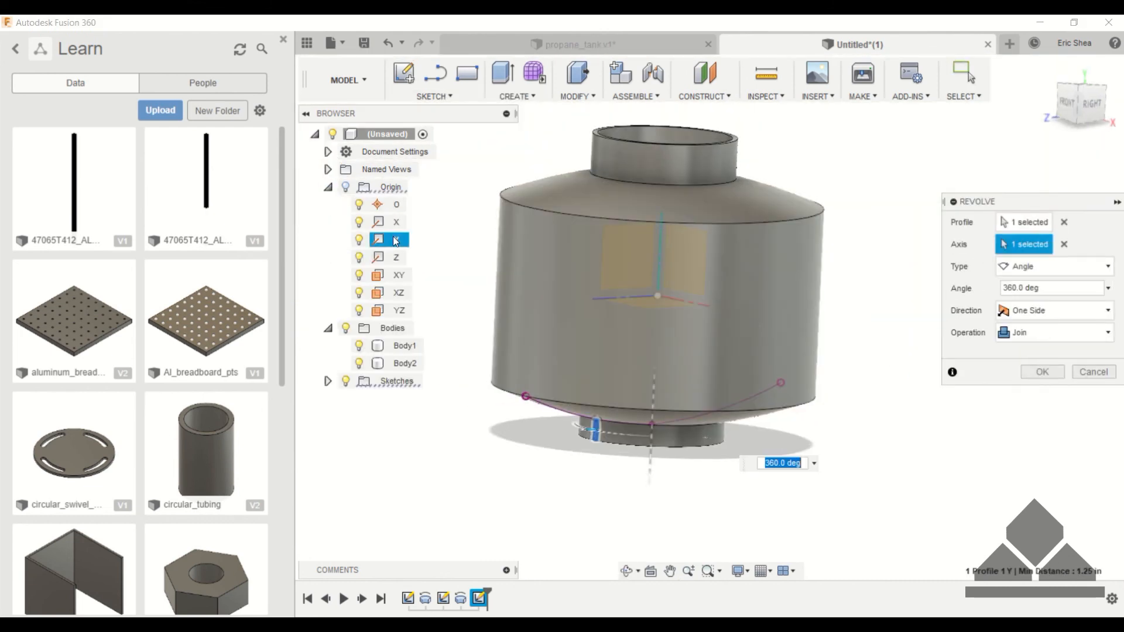
pyautogui.click(1038, 371)
pyautogui.keyDown('shift'); pyautogui.moveTo(937, 286); pyautogui.dragTo(944, 253, button='middle'); pyautogui.keyUp('shift')
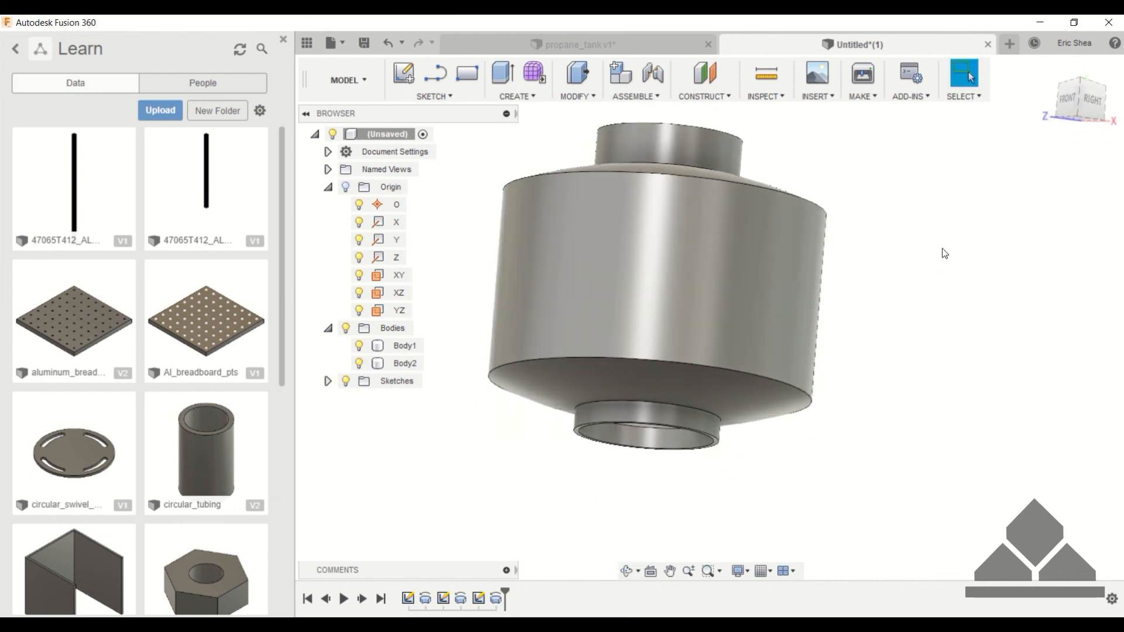